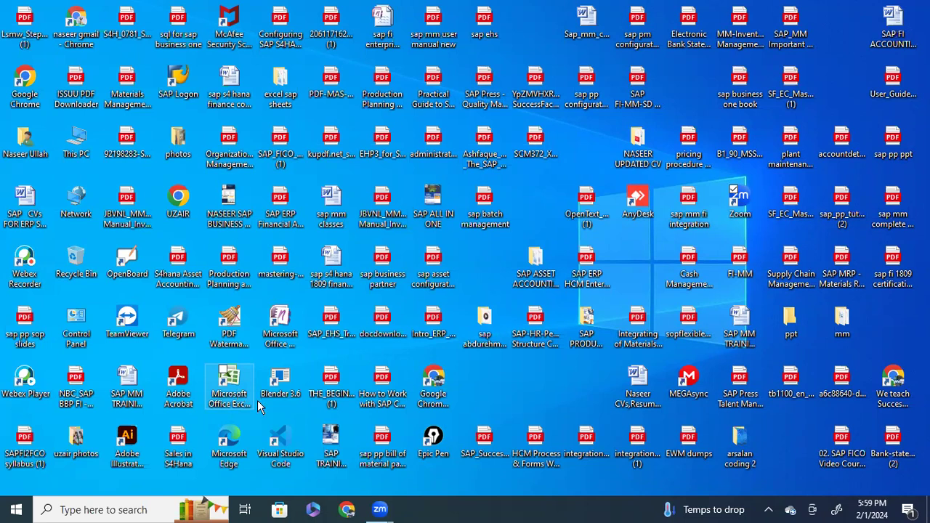
right_click(511, 375)
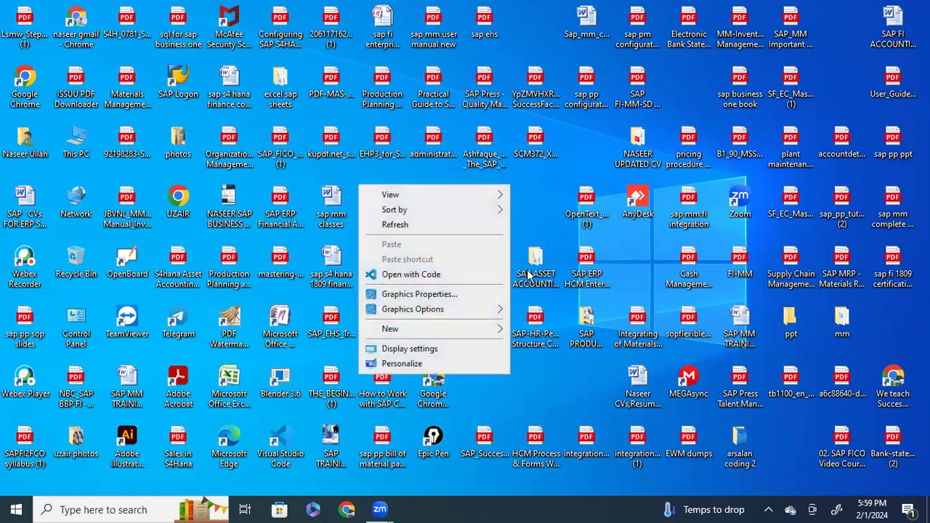
left_click(438, 231)
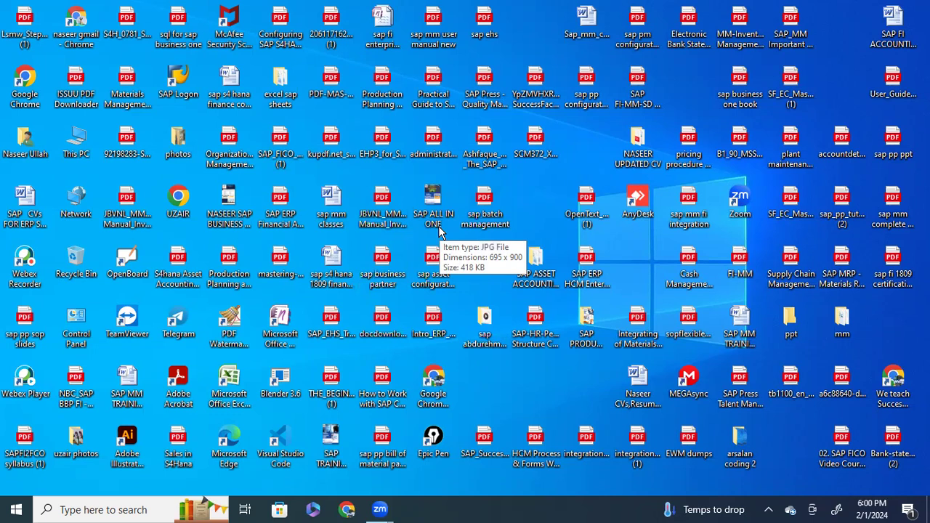
right_click(525, 192)
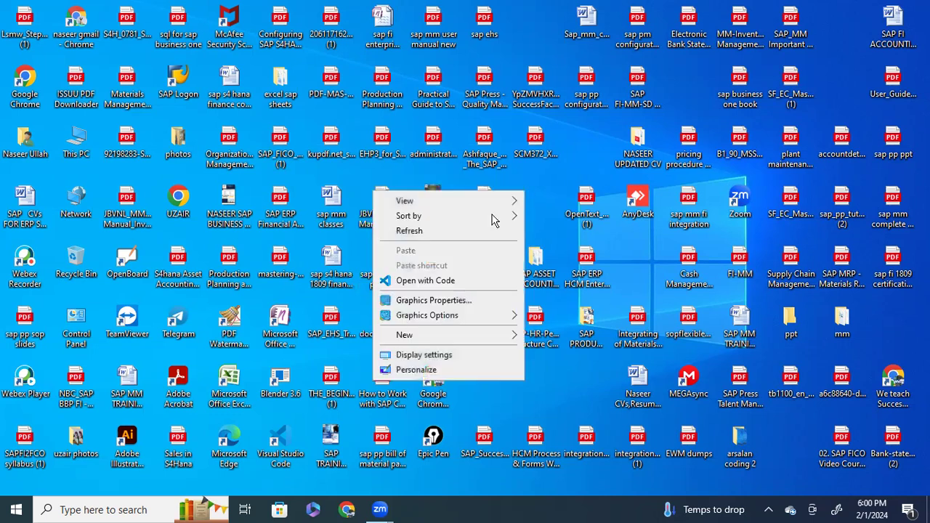
left_click(459, 231)
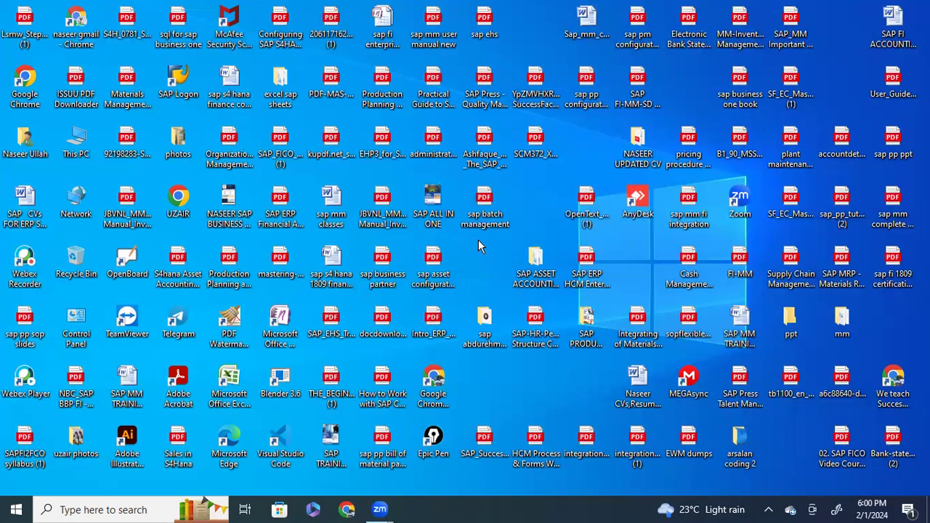
right_click(483, 244)
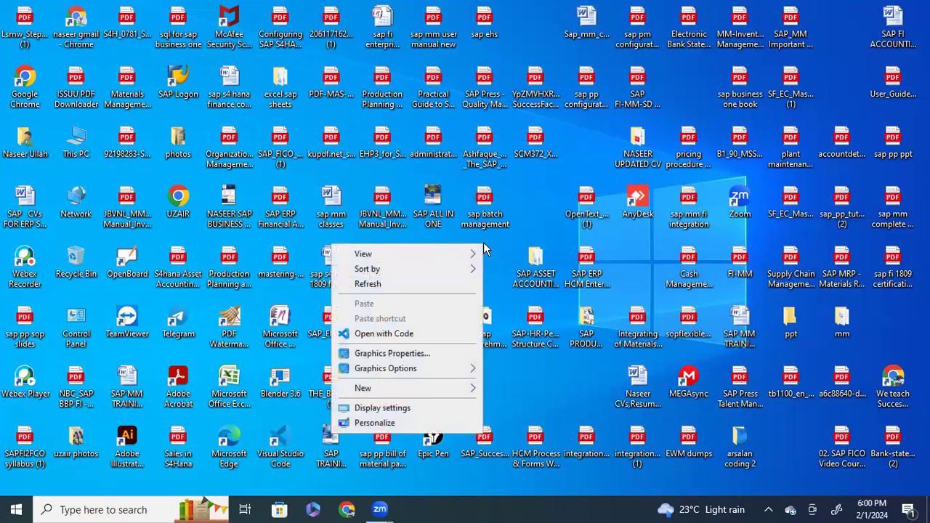
left_click(446, 284)
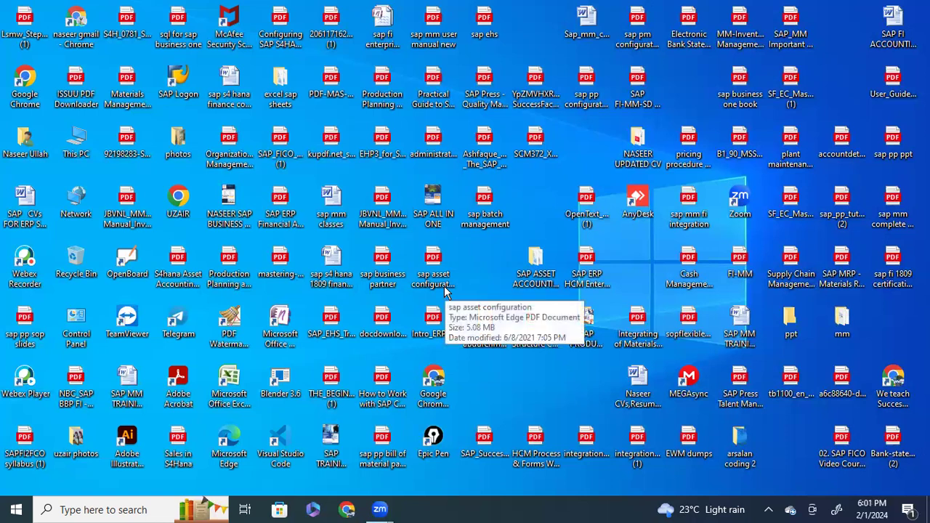
left_click(433, 206)
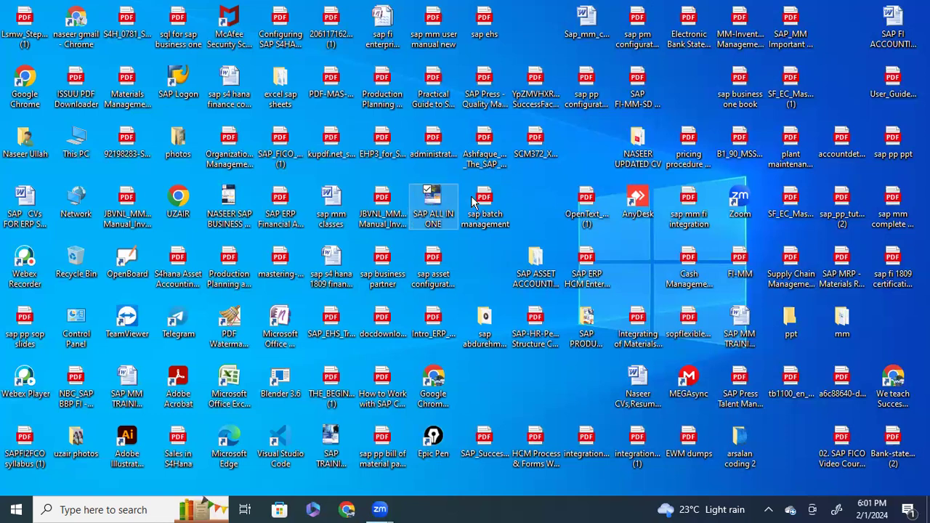
left_click(543, 182)
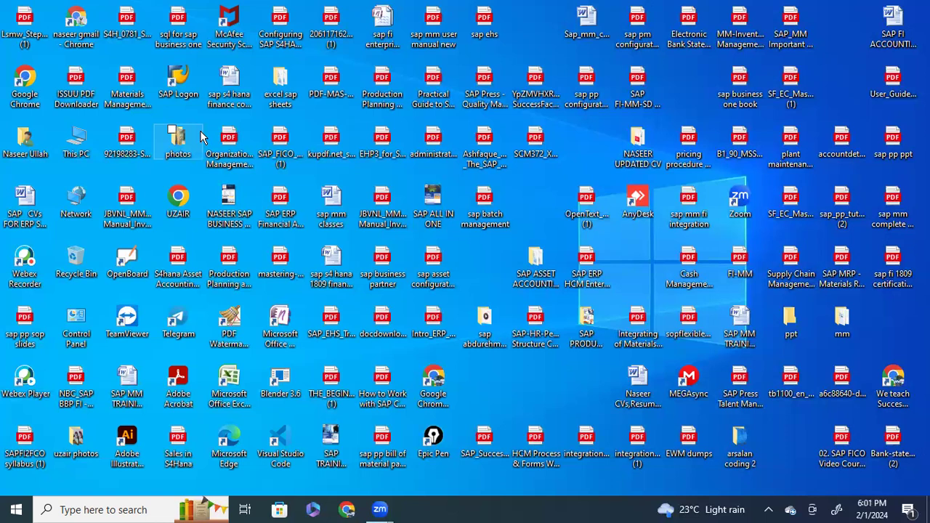
Step: Search the "excel sap sheets" desktop folder for "ac" and open the workbook "sap fi account receivable and account payable"
double_click(279, 80)
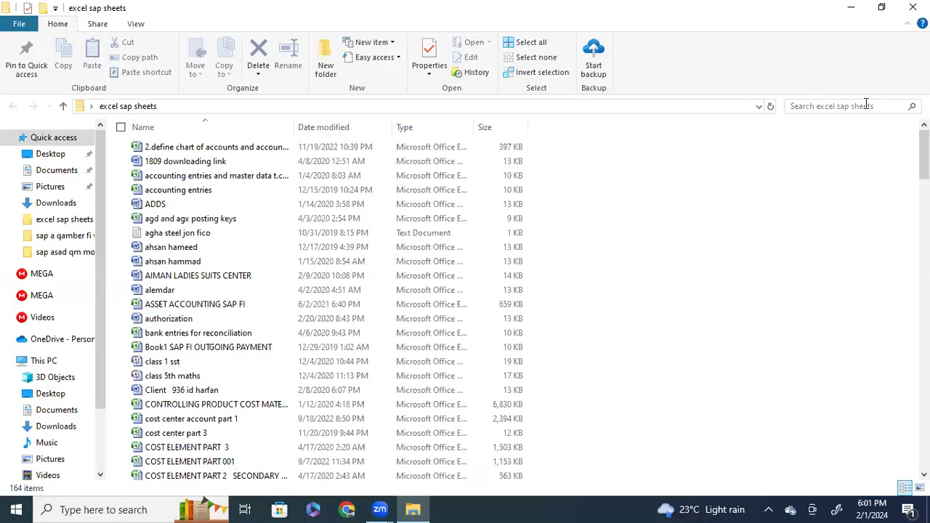
left_click(866, 104)
type("ac")
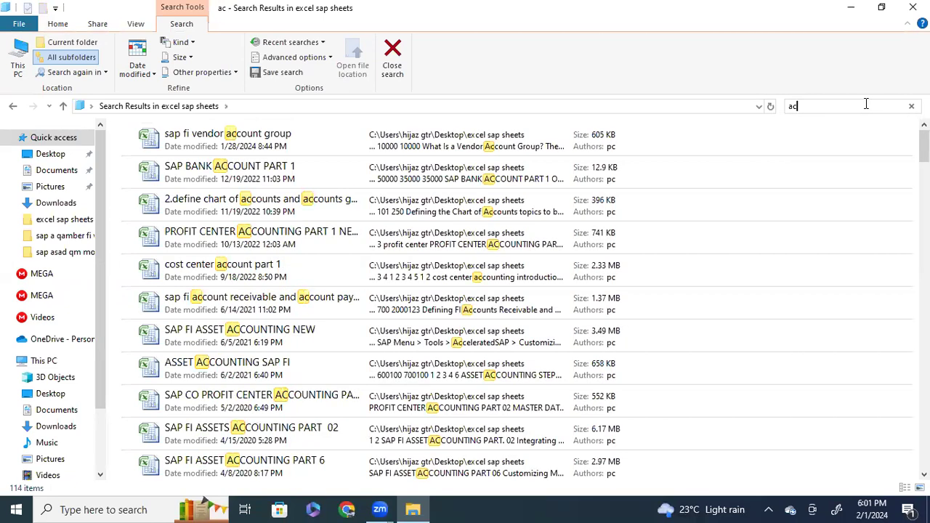
left_click(294, 304)
double_click(294, 304)
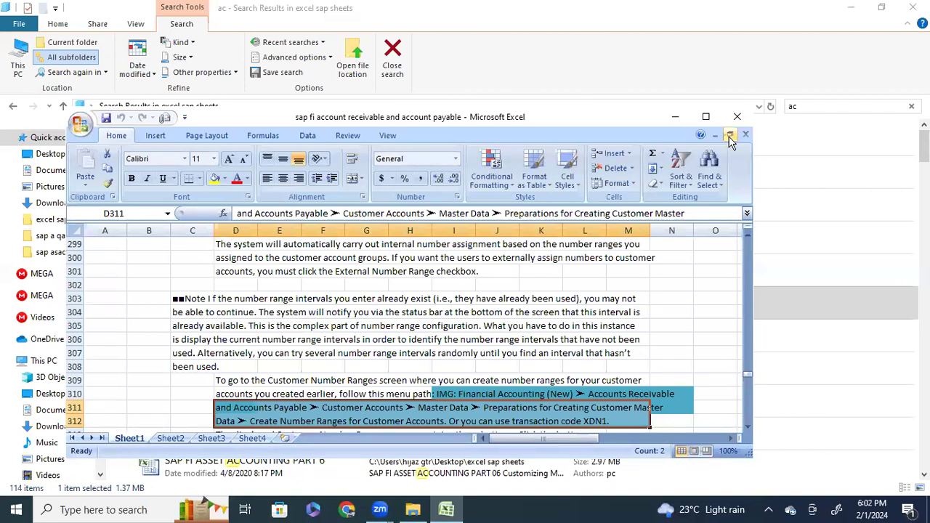
Step: Minimise the folder window and maximise the window of the accounts receivable and payable workbook
left_click(731, 136)
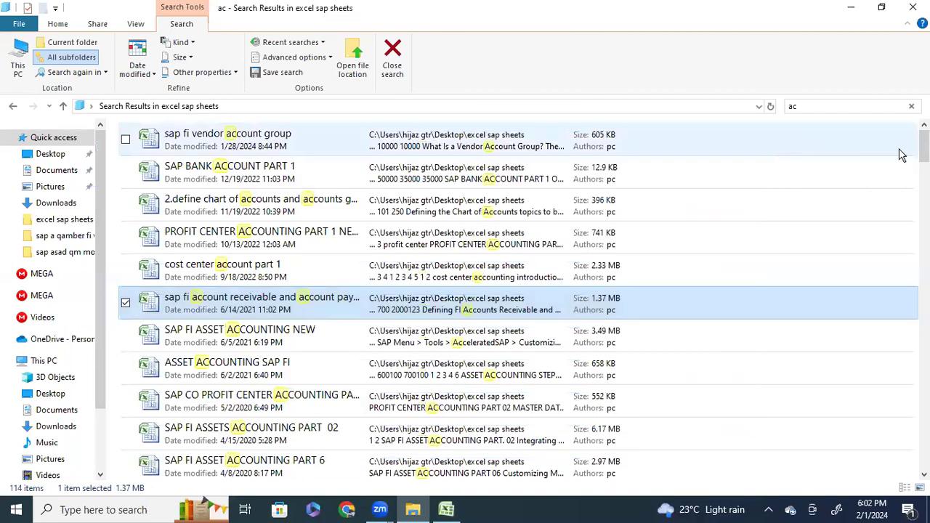
left_click(854, 13)
double_click(710, 113)
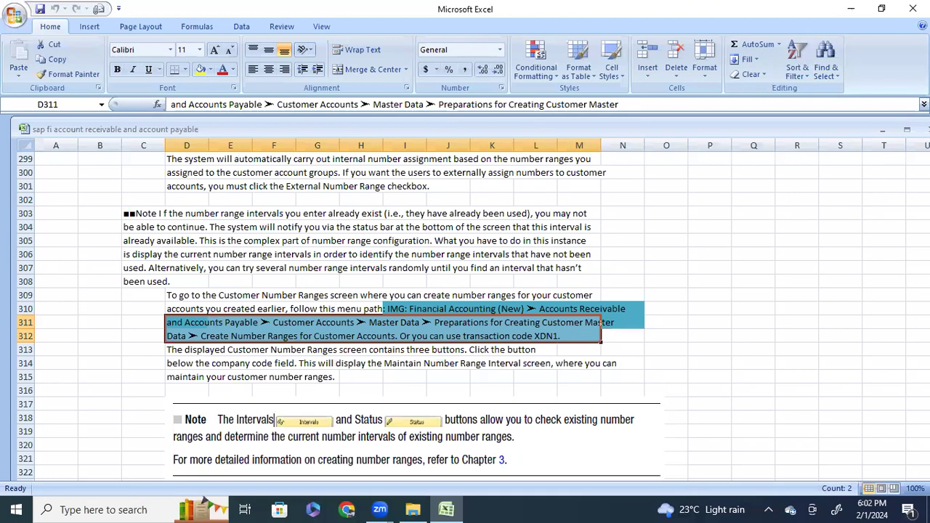
Step: Look through the accounts receivable and payable notes from row 309 back up to the start of the sheet
left_click(917, 295)
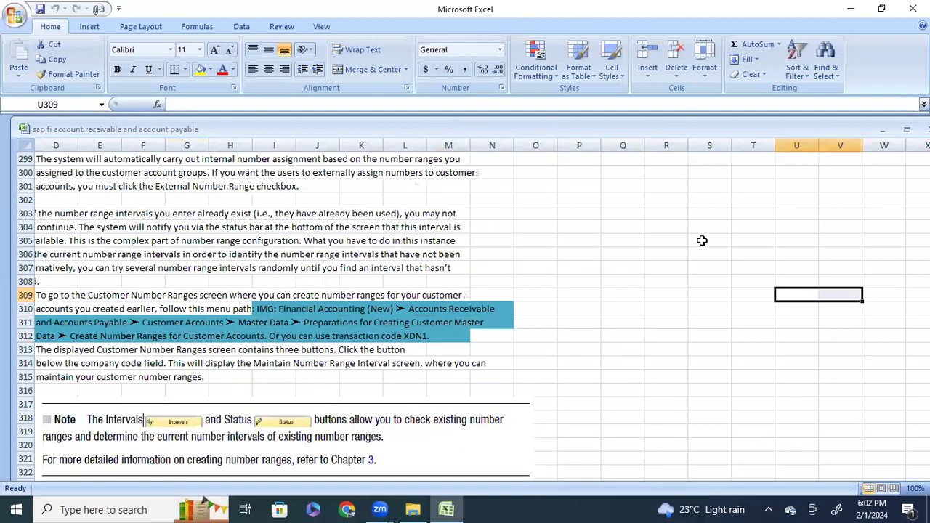
left_click(721, 211)
key("Up")
key("Up")
key("Up")
key("Up")
key("Up")
key("Up")
key("Up")
key("Up")
key("Up")
key("Up")
key("Up")
key("Up")
key("Up")
key("Up")
key("Up")
key("Up")
key("Up")
key("Up")
key("Up")
key("Up")
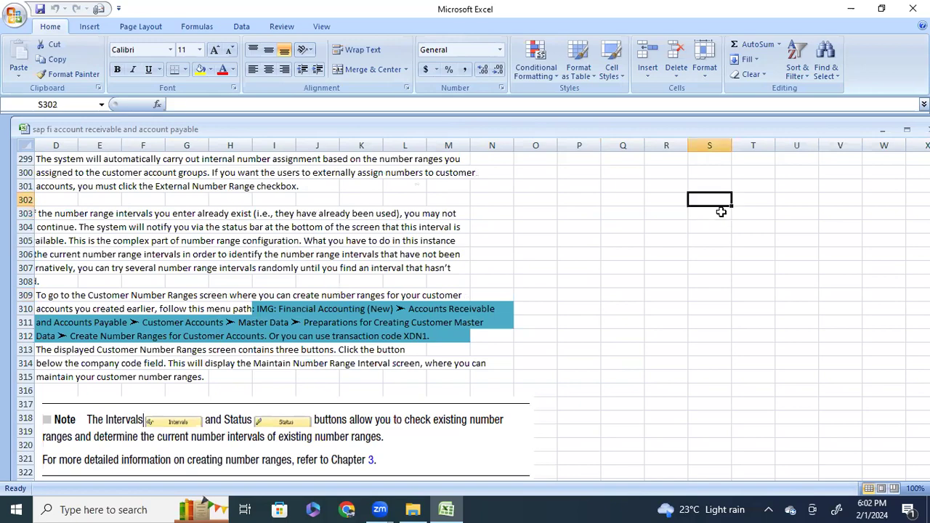
key("Up")
key("Up")
key("Up")
key("Up")
key("Up")
key("Up")
key("Up")
key("Up")
key("Up")
key("Up")
key("Up")
key("Up")
key("Up")
key("Up")
key("Up")
key("Up")
key("Up")
key("Up")
key("Up")
key("Up")
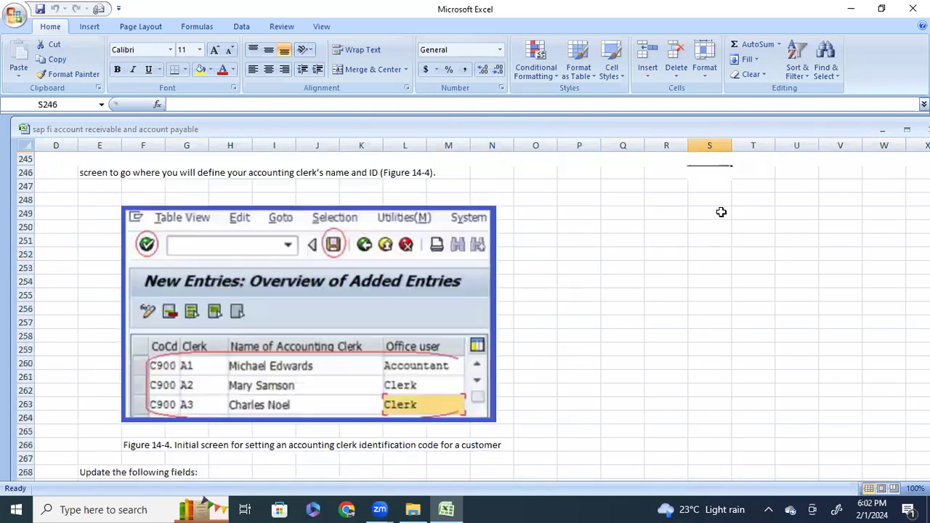
key("Up")
key("Up")
key("Up")
key("Up")
key("Up")
key("Up")
key("Up")
key("Up")
key("Up")
key("Up")
key("Up")
key("Up")
key("Up")
key("Up")
key("Up")
key("Up")
key("Up")
key("Up")
key("Up")
key("Up")
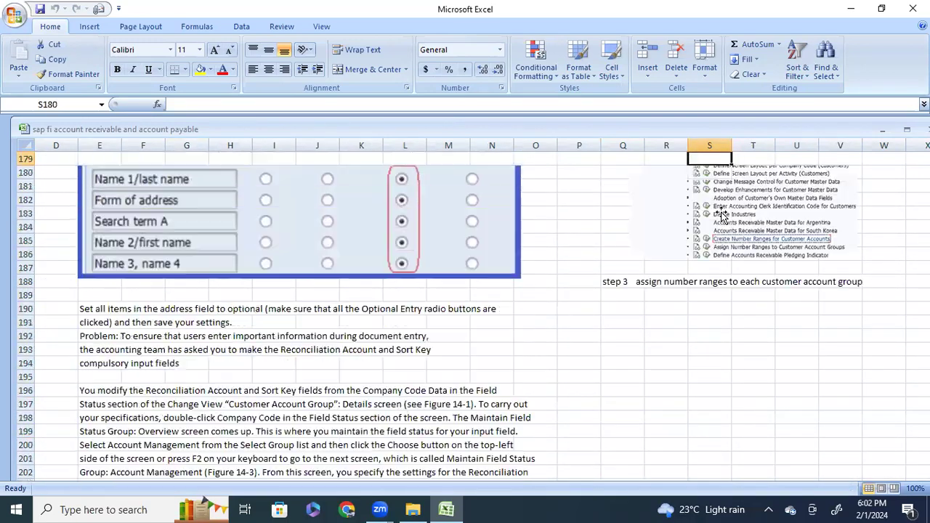
key("Up")
key("Up")
key("Up")
key("Up")
key("Up")
key("Up")
key("Up")
key("Up")
key("Up")
key("Up")
key("Up")
key("Up")
key("Up")
key("Up")
key("Up")
key("Up")
key("Up")
key("Up")
key("Up")
key("Up")
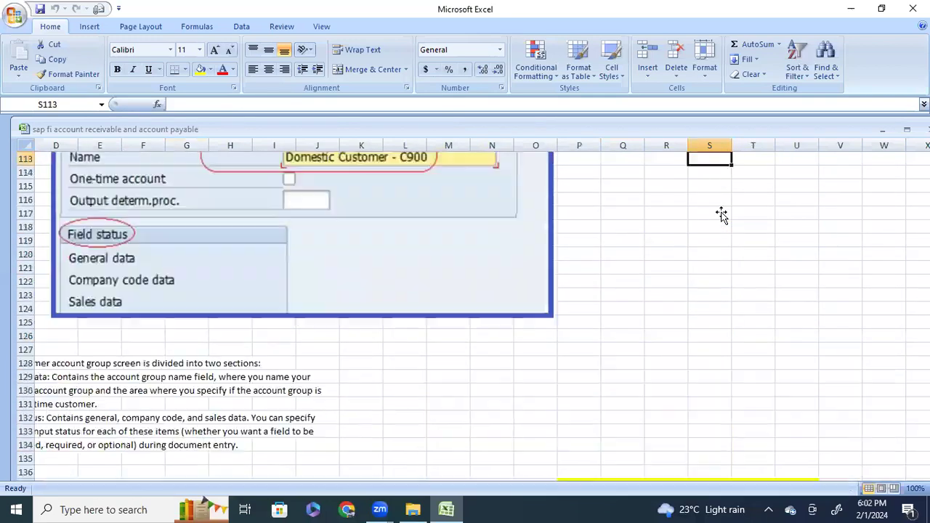
key("Up")
key("Up")
key("Up")
key("Up")
key("Up")
key("Up")
key("Up")
key("Up")
key("Up")
key("Up")
key("Up")
key("Up")
key("Up")
key("Up")
key("Up")
key("Up")
key("Up")
key("Up")
key("Up")
key("Up")
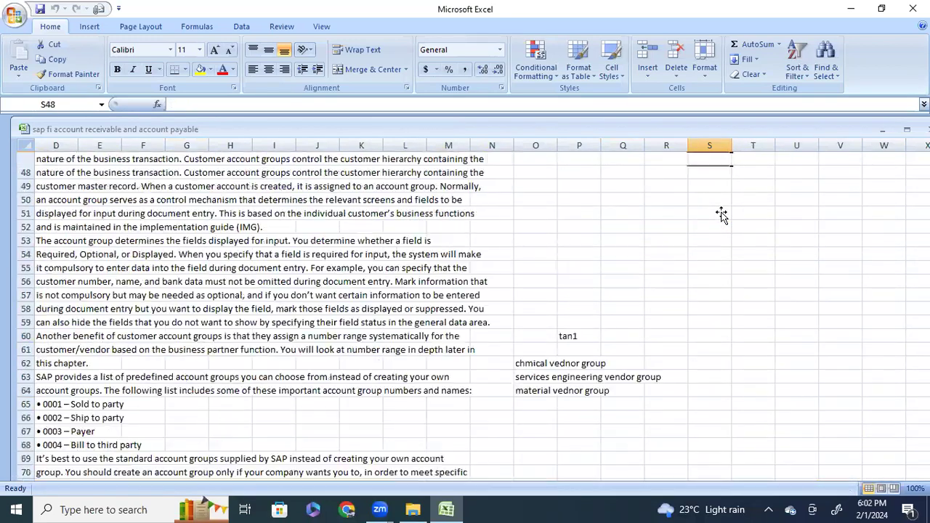
key("Up")
key("Up")
key("Up")
key("Up")
key("Up")
key("Up")
key("Up")
key("Up")
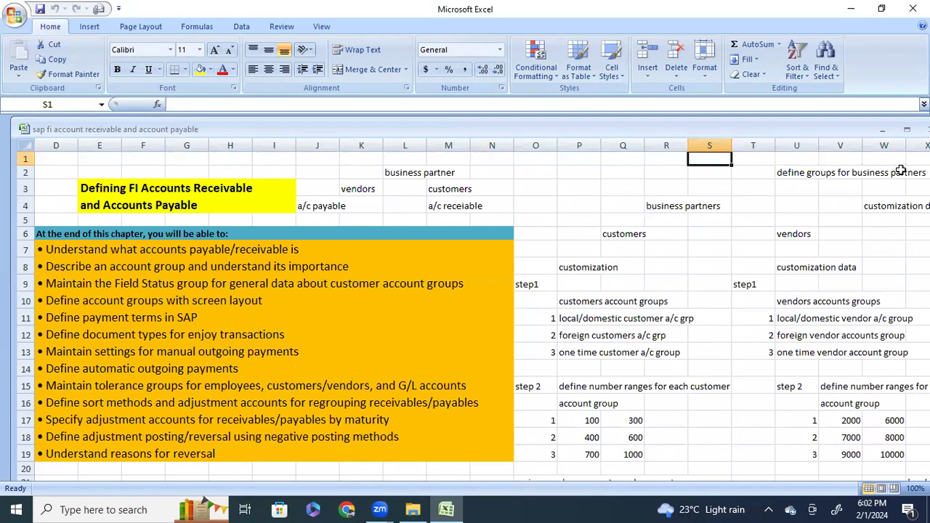
Step: Reduce the Excel window from full screen and maximise it again
left_click(881, 13)
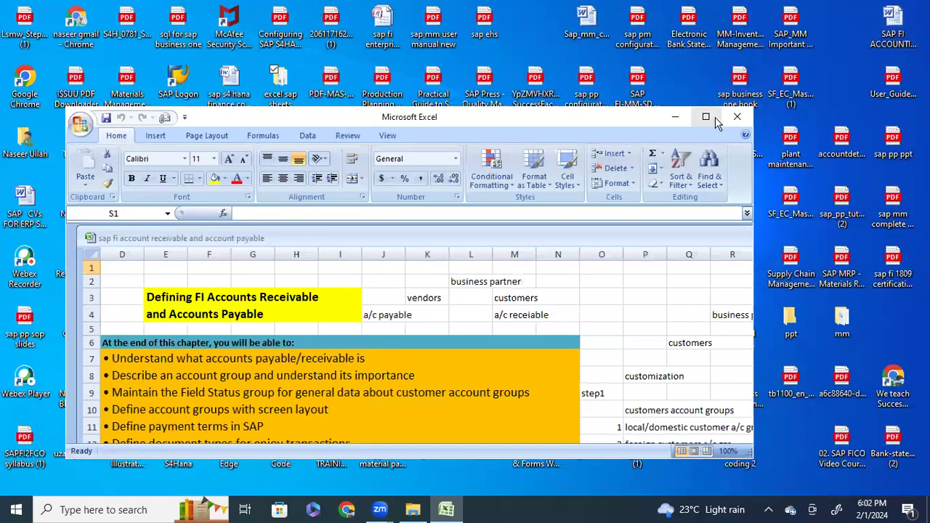
left_click(707, 118)
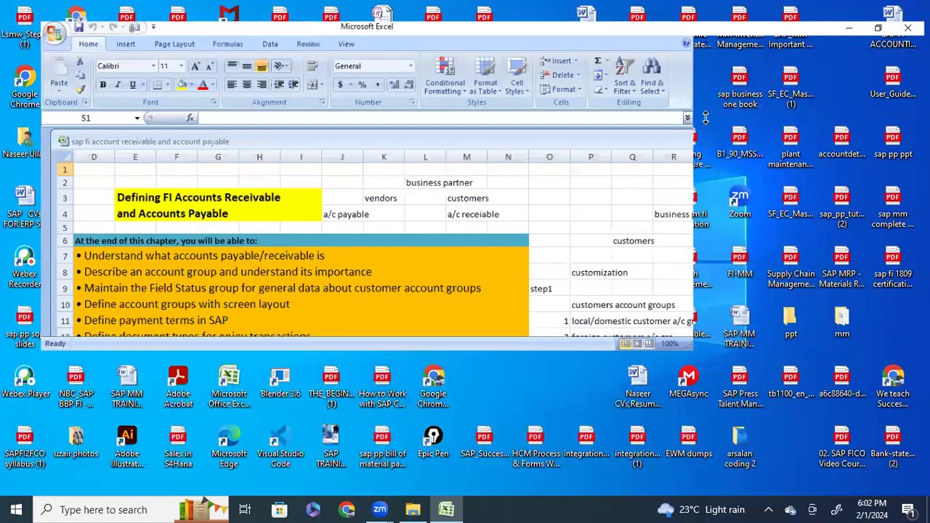
double_click(731, 10)
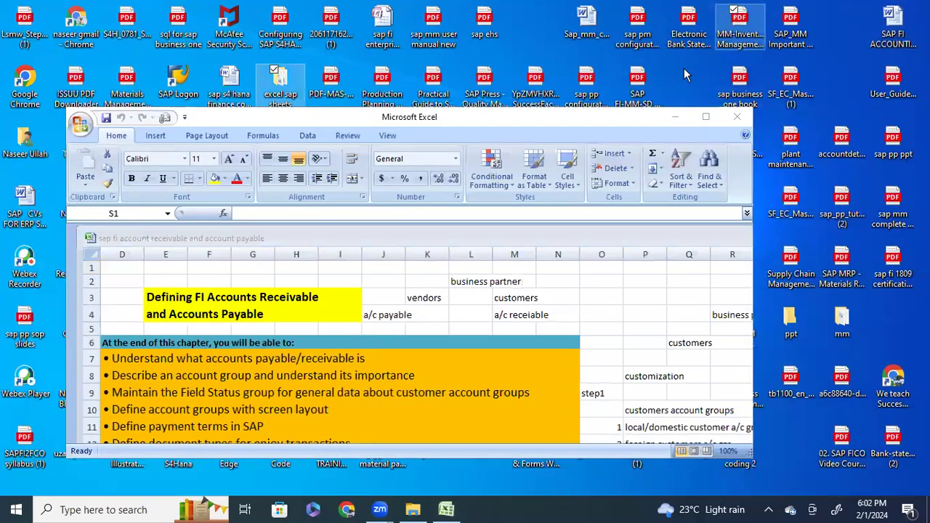
double_click(611, 122)
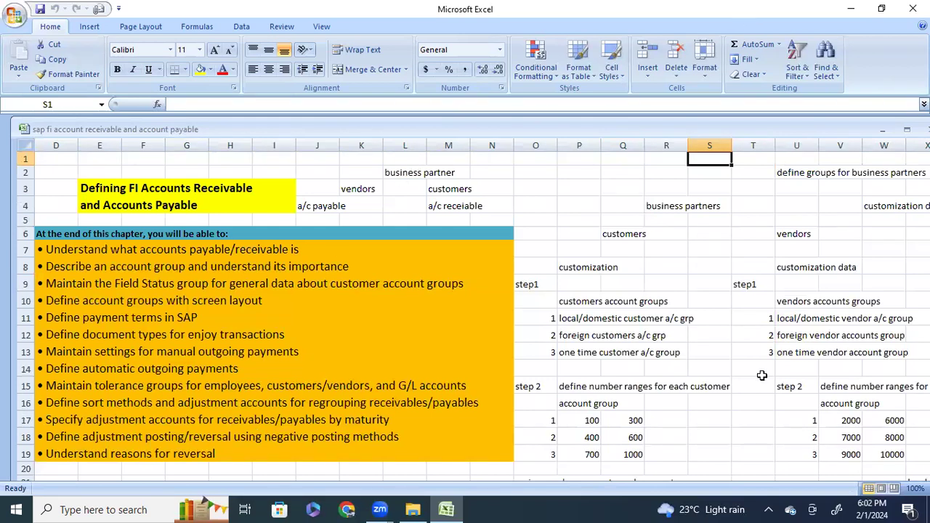
Step: View the customer and vendor account group columns in Page Layout, Page Break Preview and Normal views
left_click_drag(712, 367, 841, 301)
scroll(465, 301, "right", 4)
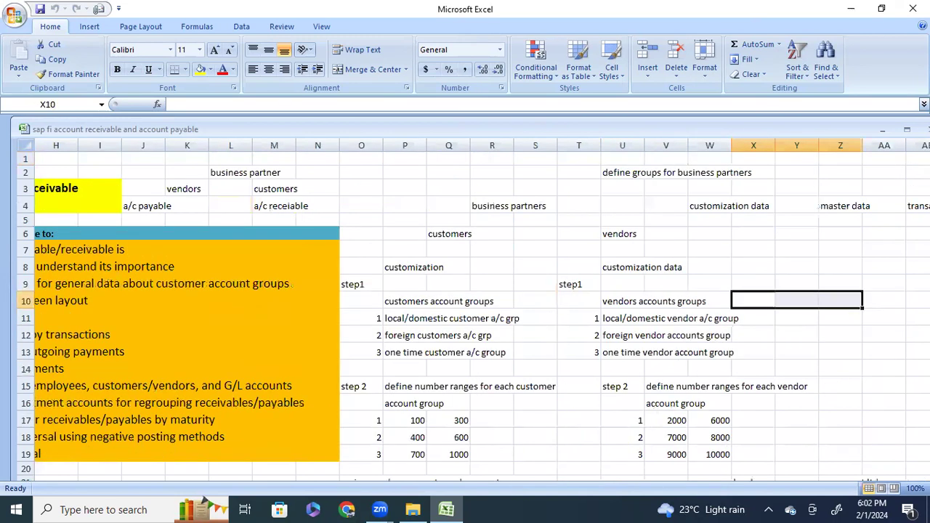
left_click(881, 489)
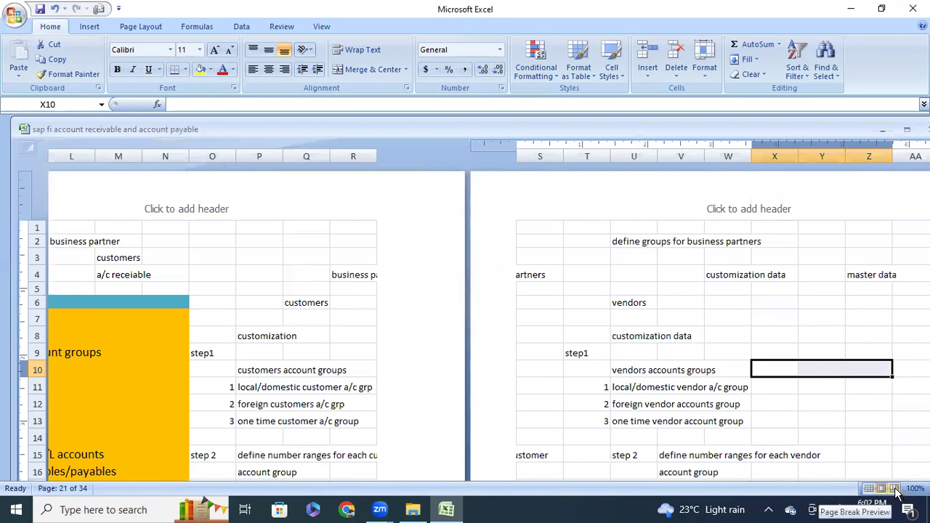
left_click(895, 489)
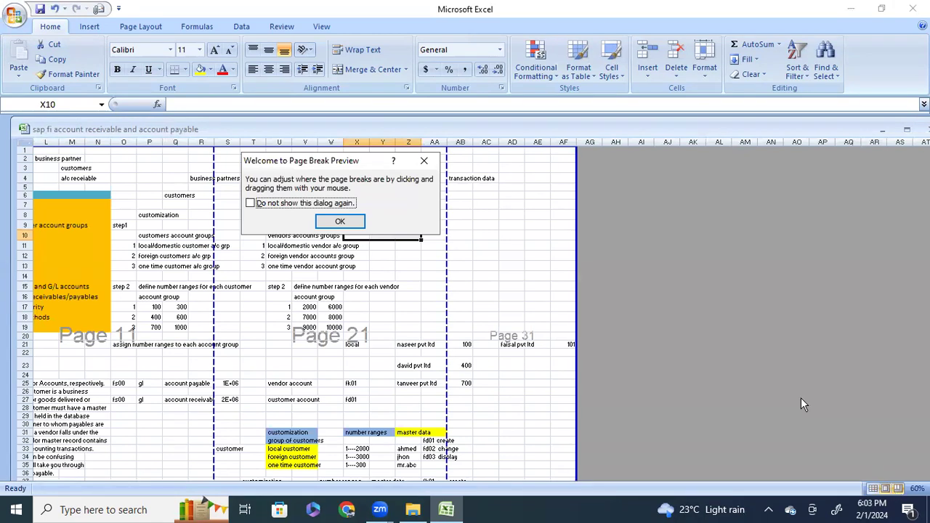
left_click(331, 219)
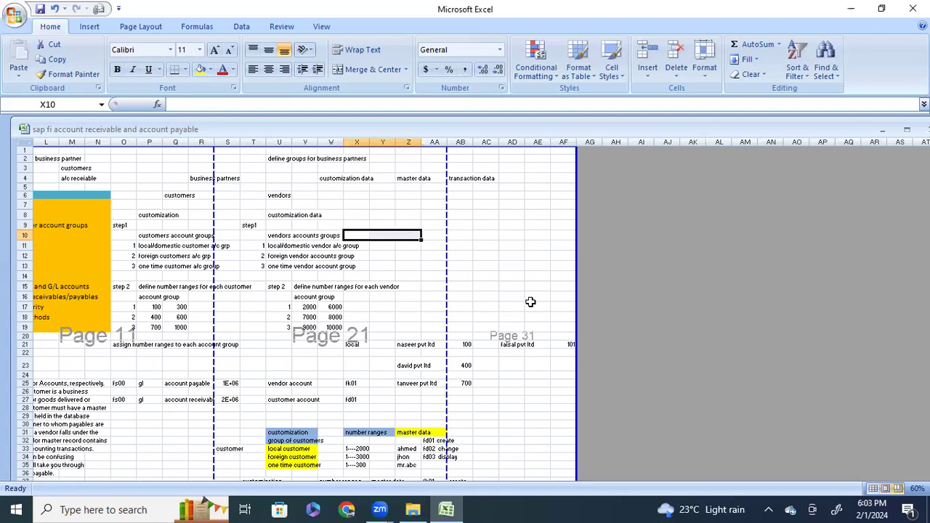
left_click(873, 489)
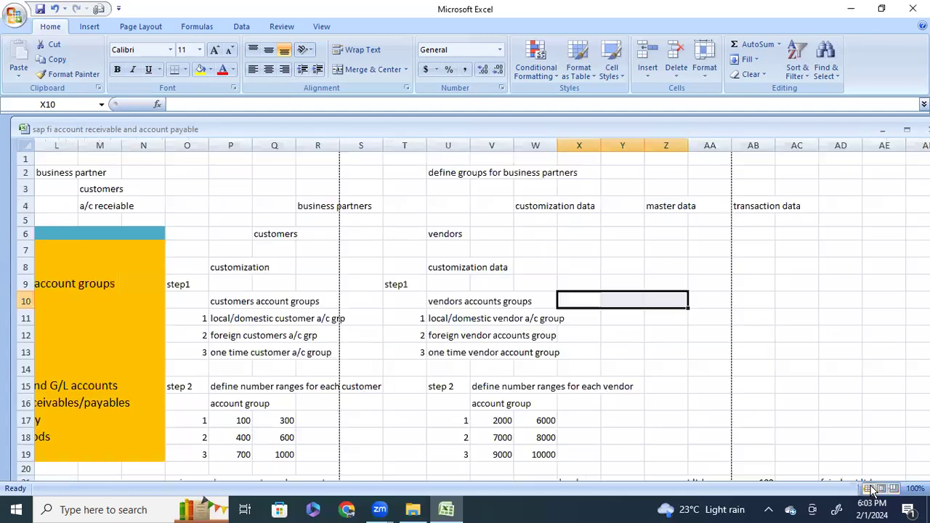
left_click(894, 488)
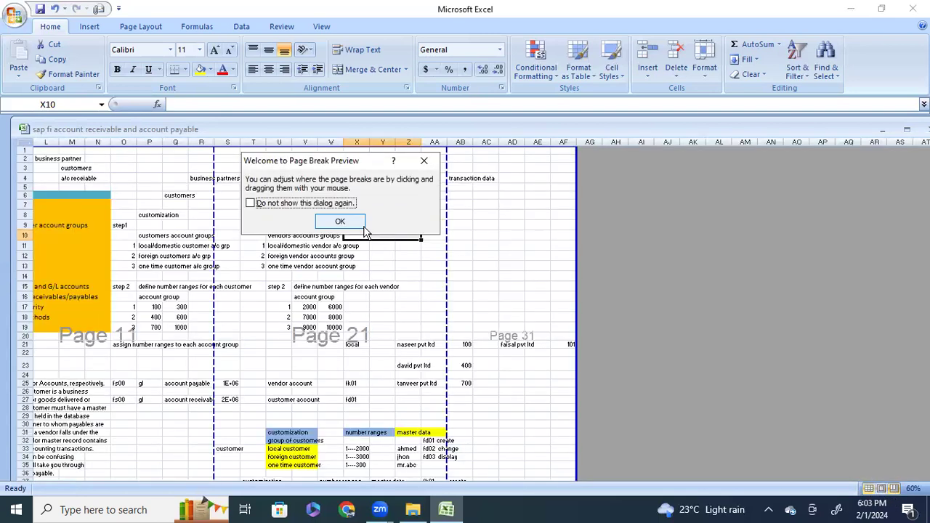
left_click(352, 222)
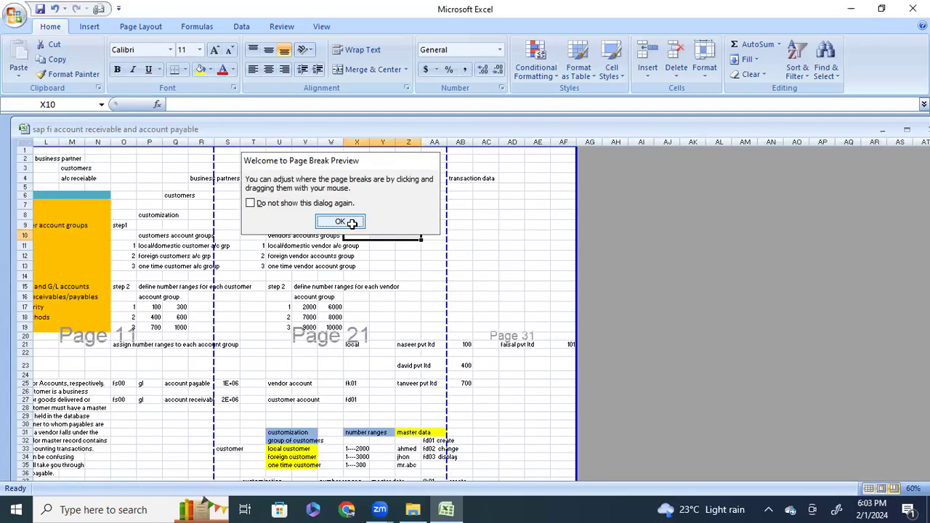
left_click(882, 489)
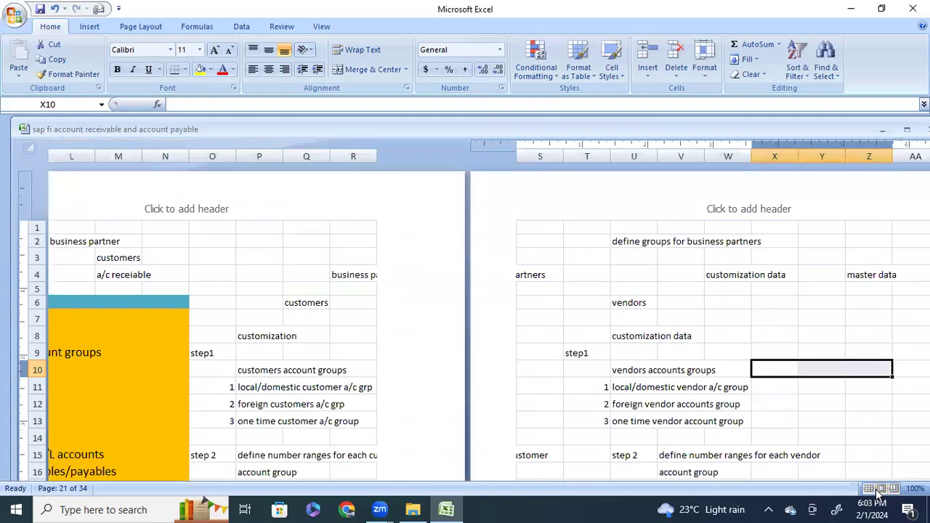
Step: Close the accounts workbook, then start Excel with a new blank workbook and select cell F3
left_click(913, 9)
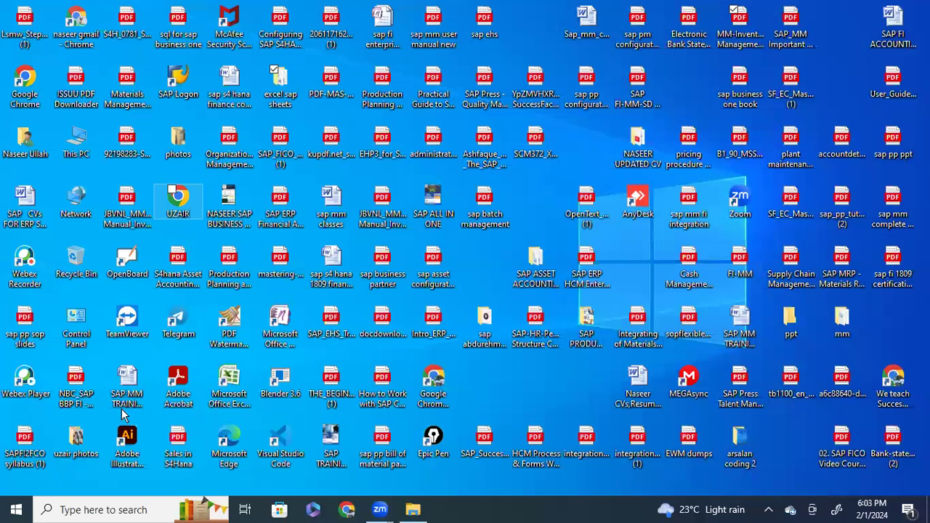
left_click(229, 378)
double_click(229, 378)
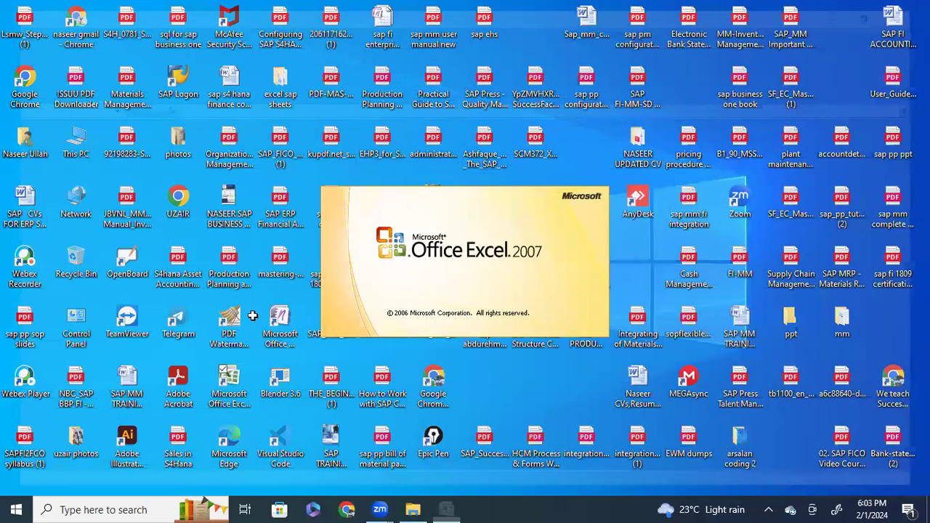
left_click(274, 187)
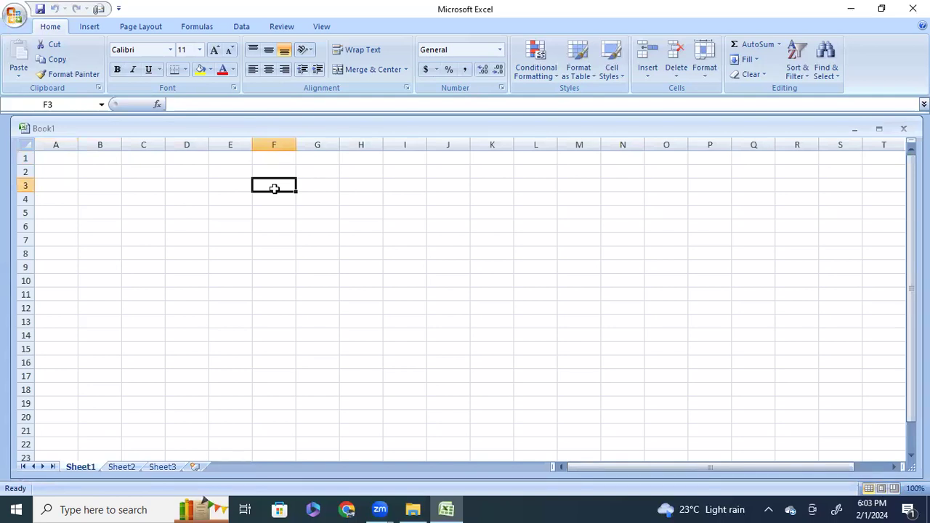
Step: Enter "customer" in cell F3 and "customization data" in cell F5
type("customer")
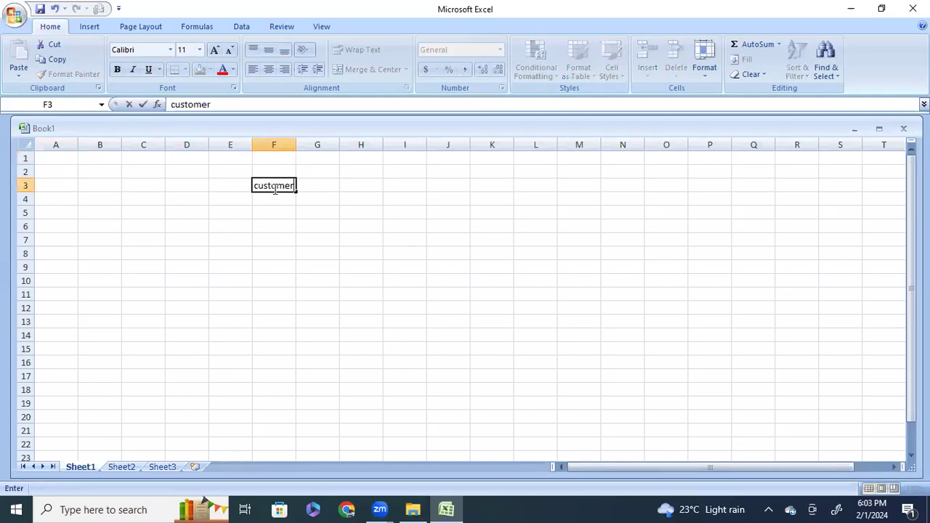
left_click(337, 172)
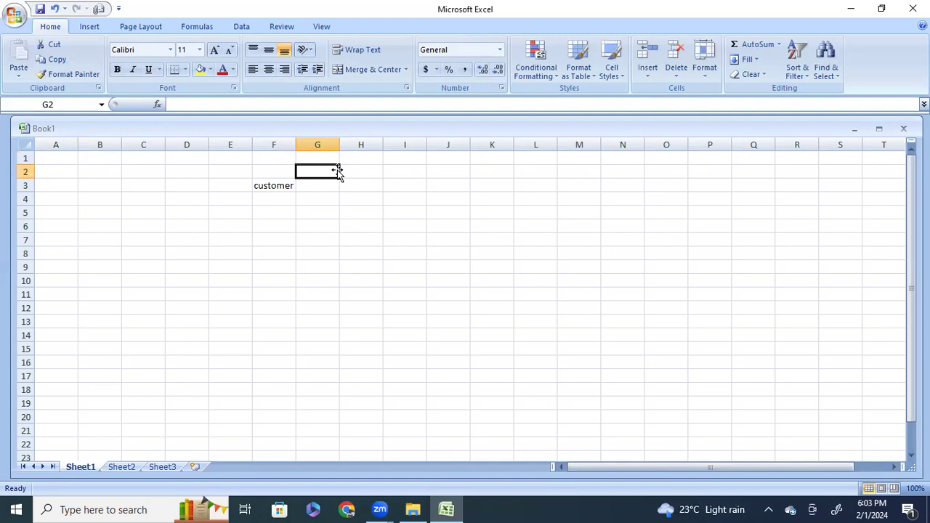
left_click(291, 186)
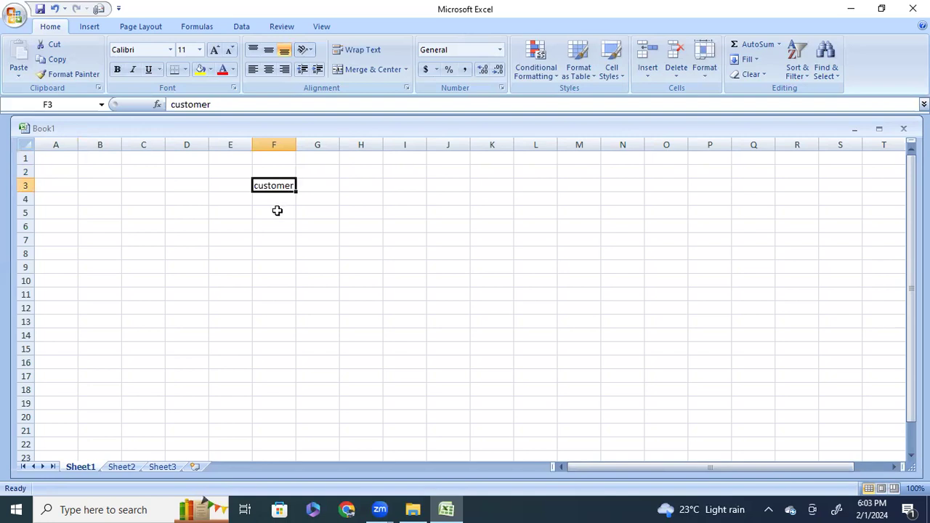
left_click(277, 211)
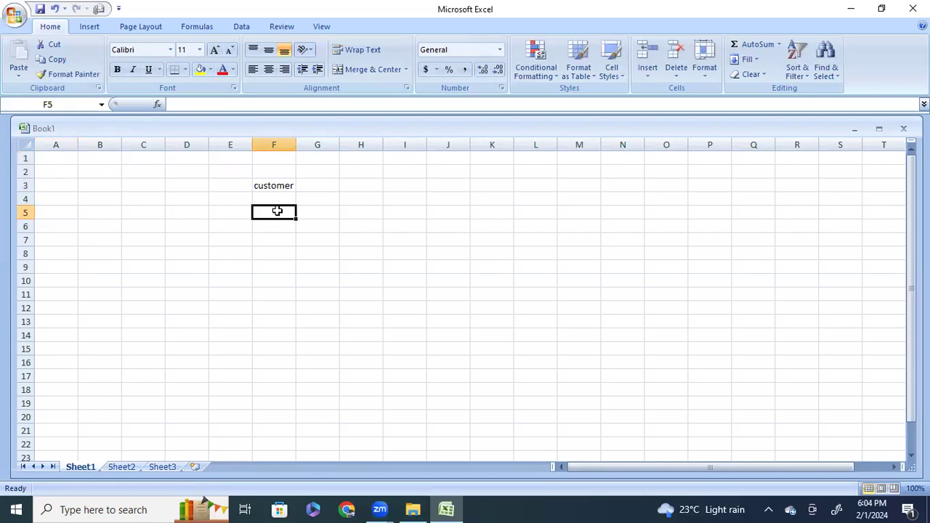
type("cu")
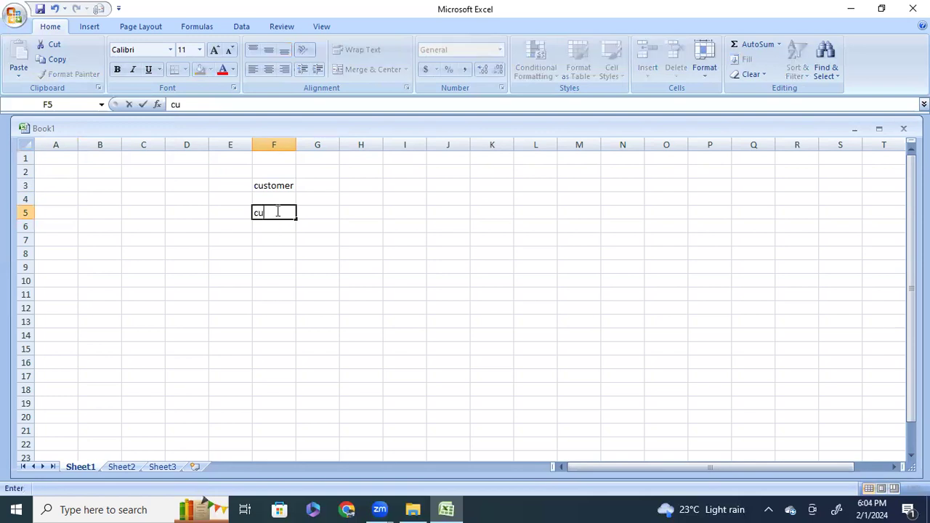
type("stomization data")
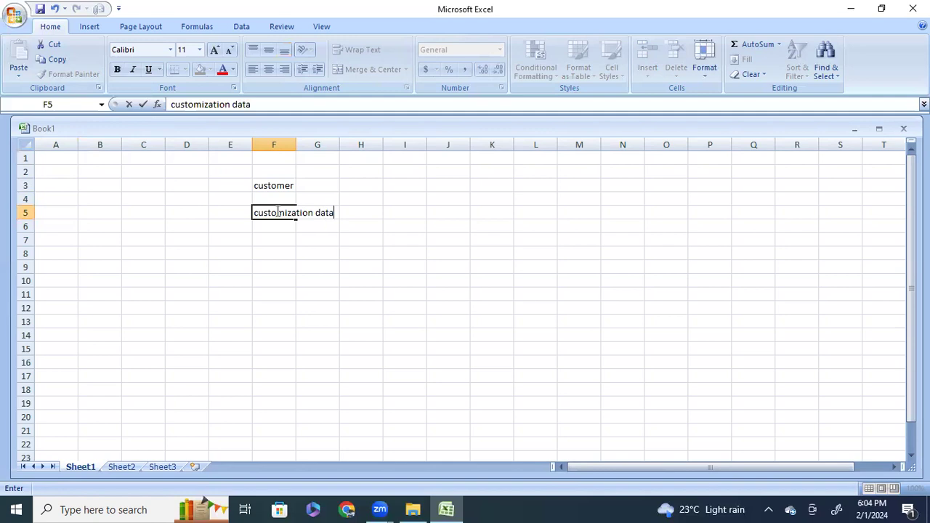
Step: Enter "master data" in cell F7 and "transaction data" in cell F10
left_click(273, 238)
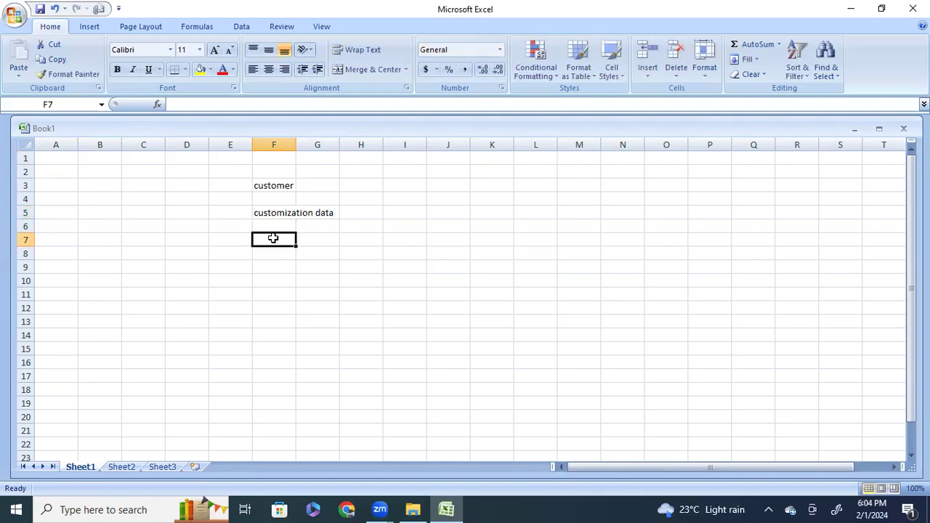
type("master ")
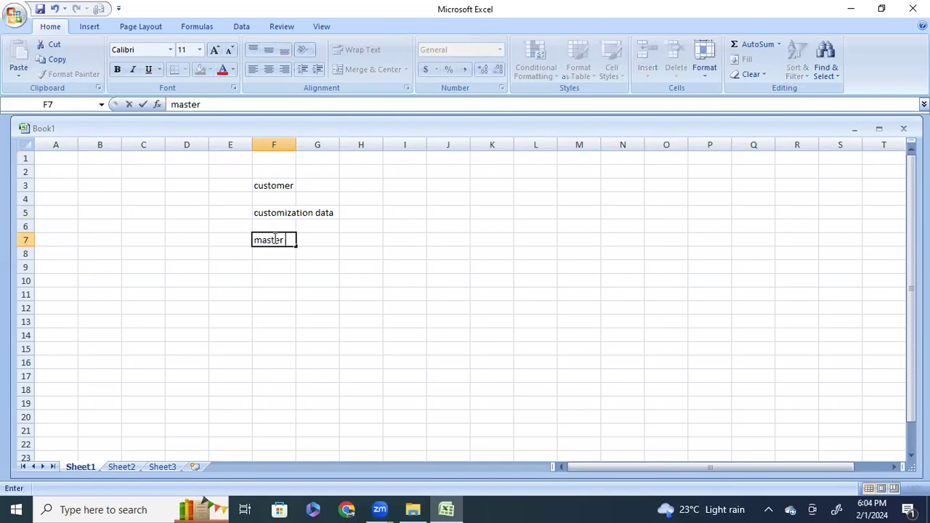
type("data")
left_click(264, 279)
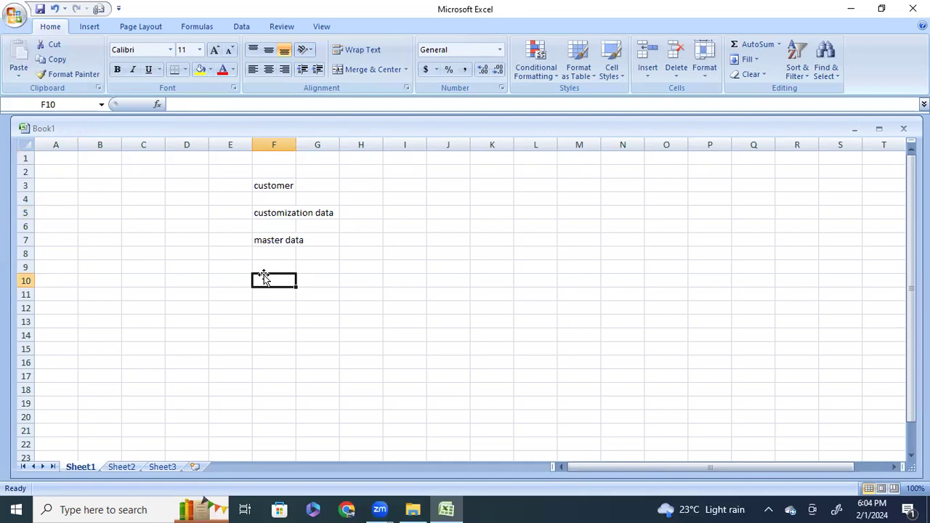
type("t")
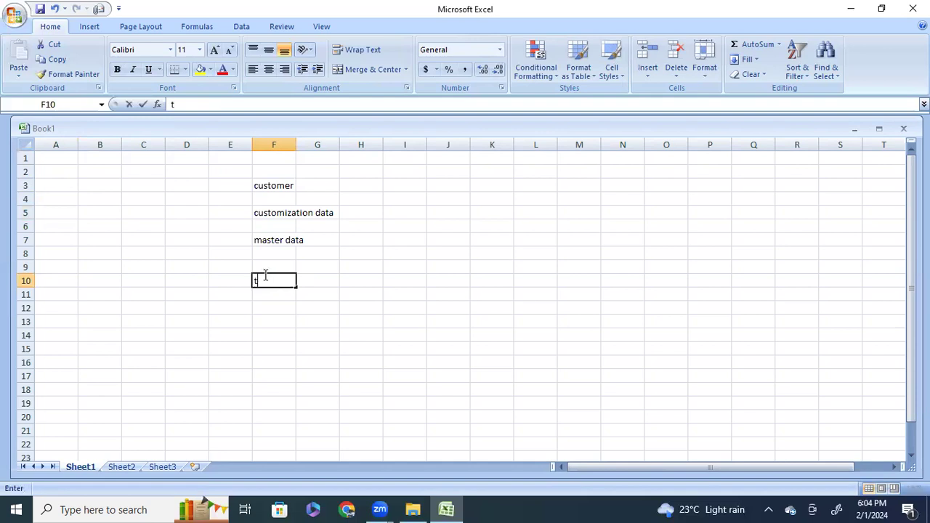
type("ransact")
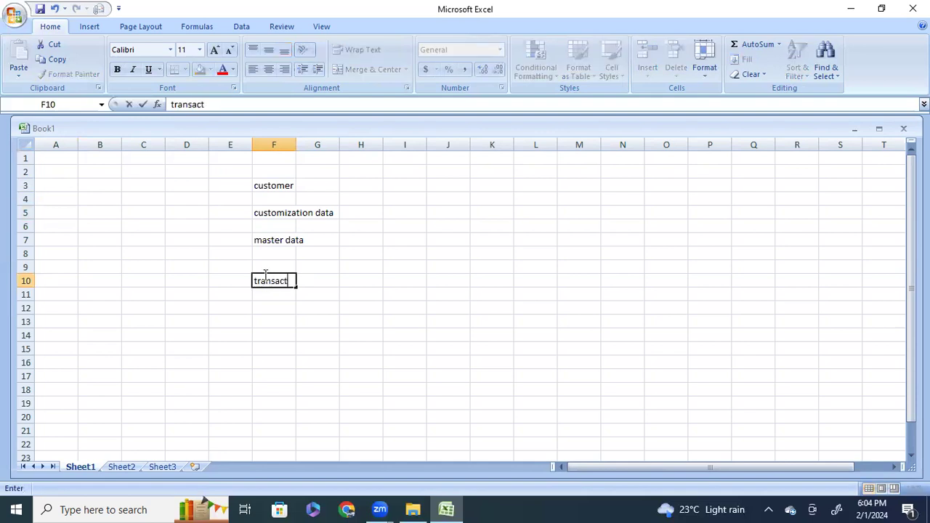
type("ion data")
left_click(233, 213)
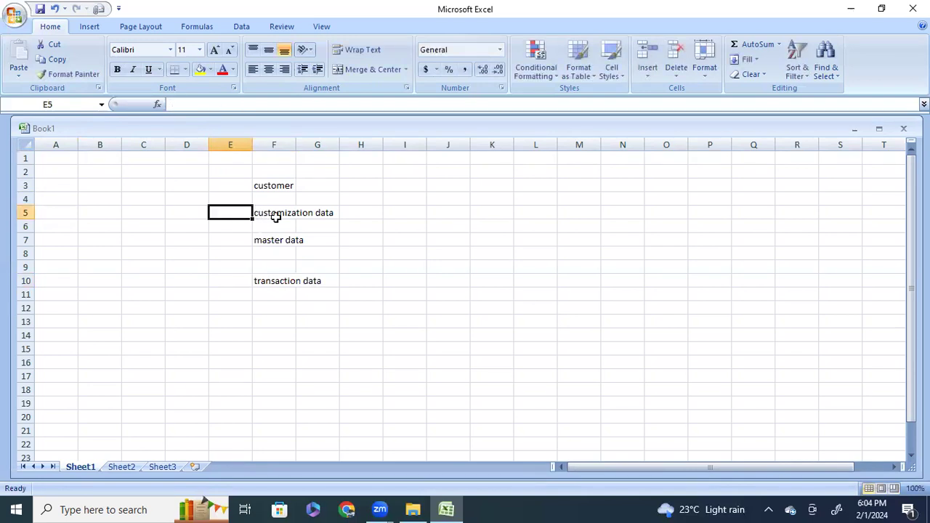
Step: Make the three data type labels in F5:G10 bold and fill the range with yellow
left_click(297, 213)
left_click_drag(297, 213, 326, 283)
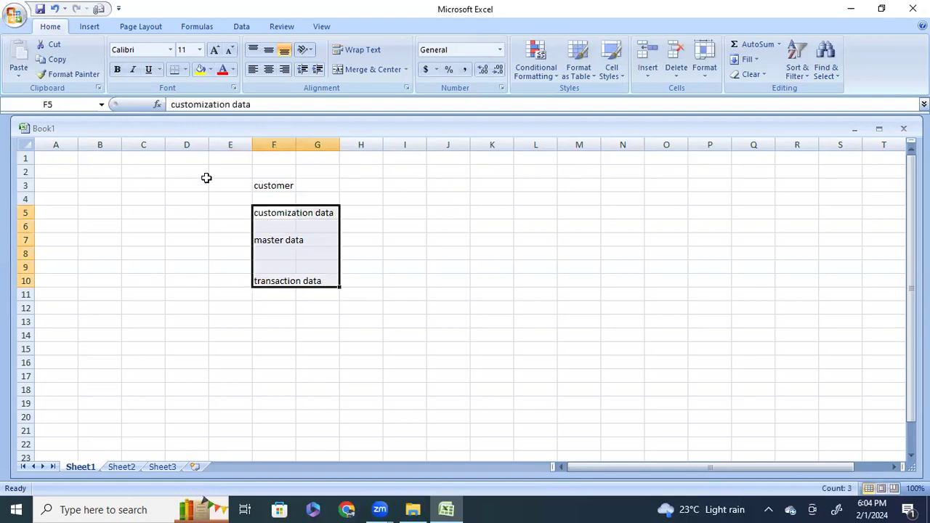
left_click(117, 69)
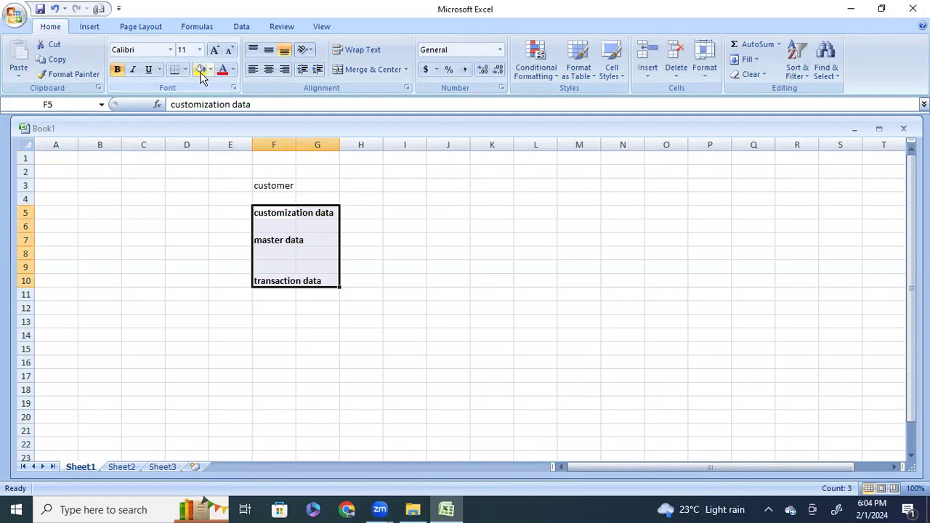
left_click(201, 69)
left_click(365, 209)
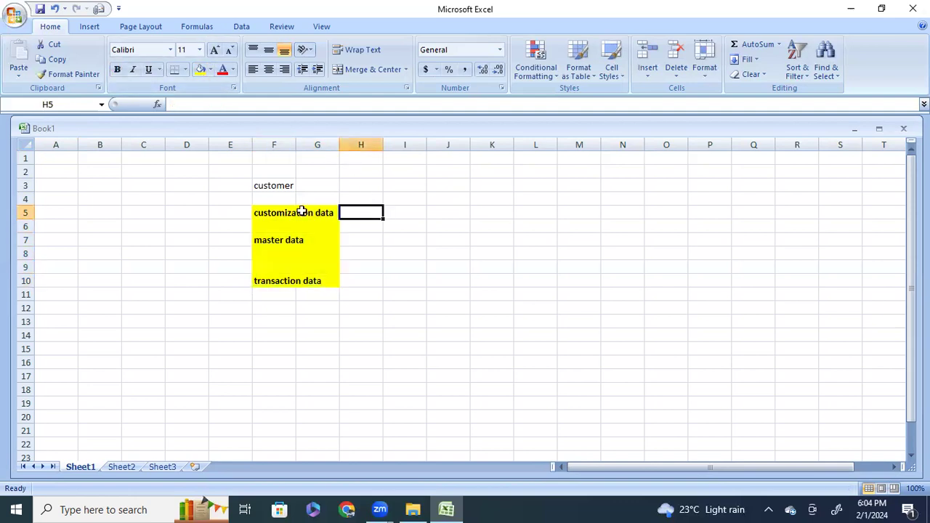
left_click(274, 186)
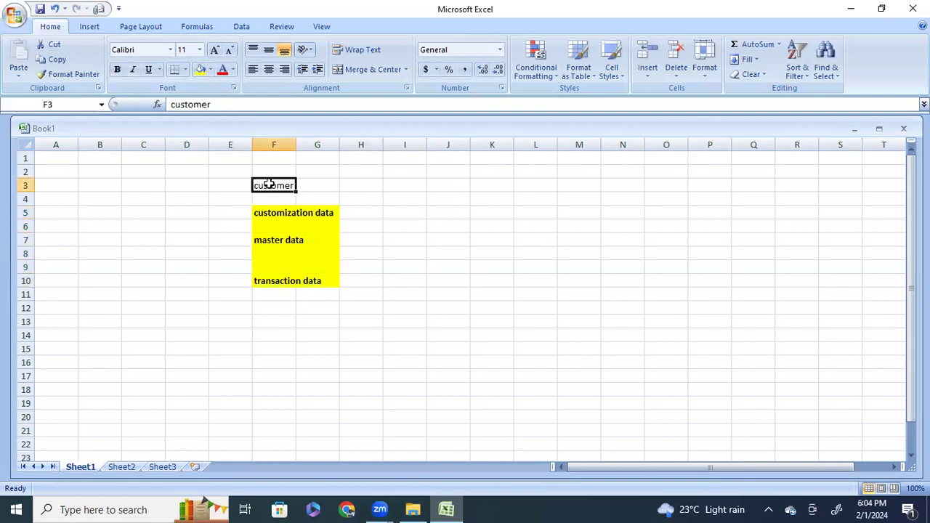
left_click_drag(286, 213, 328, 213)
left_click_drag(259, 251, 309, 240)
left_click(266, 280)
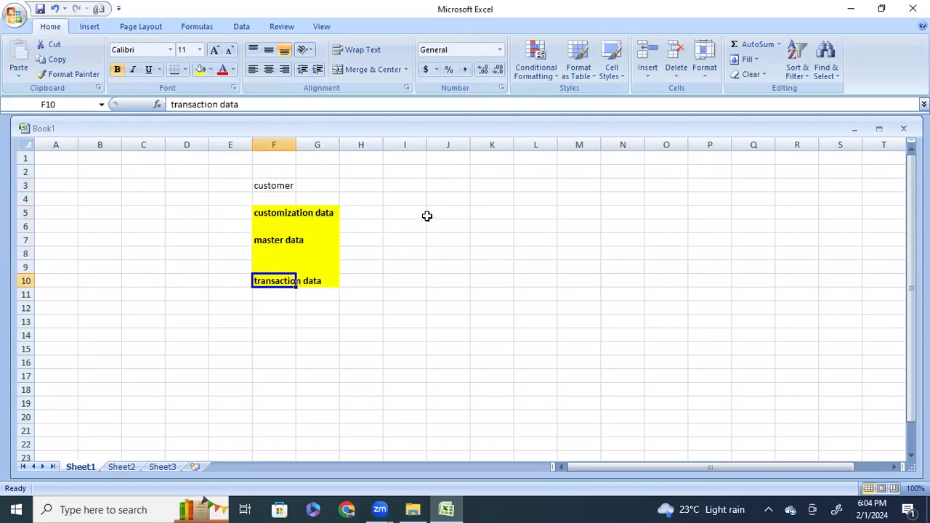
Step: Enter "customers account group" in cell I5 and "local customer account group" in cell M5
left_click(421, 211)
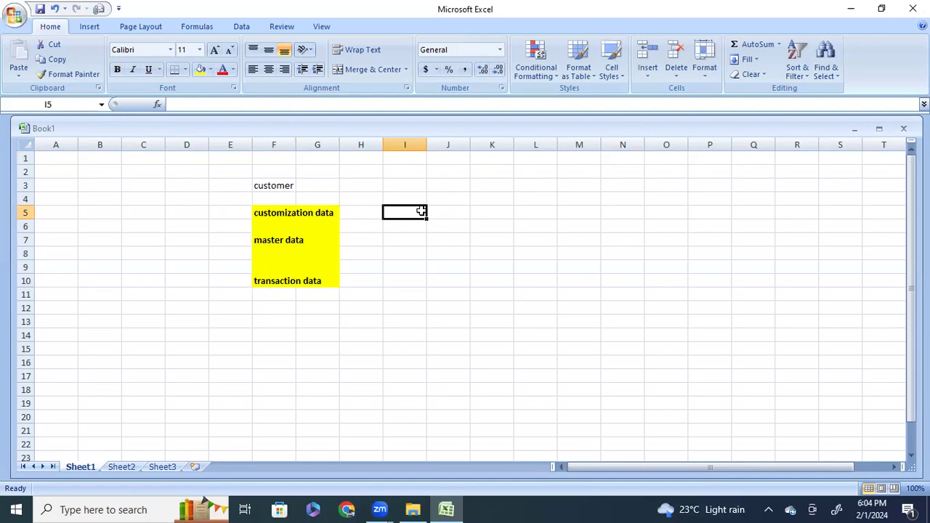
type("customer")
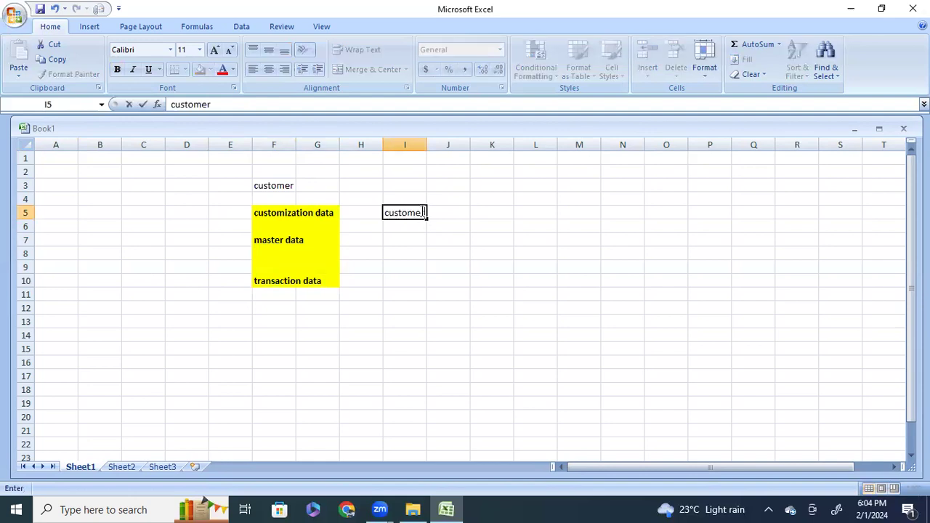
type("s account group")
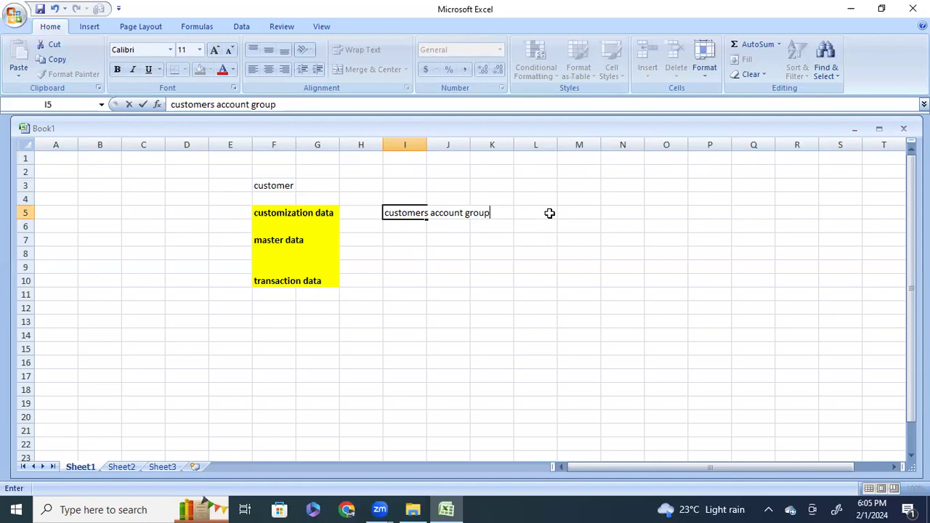
left_click(563, 212)
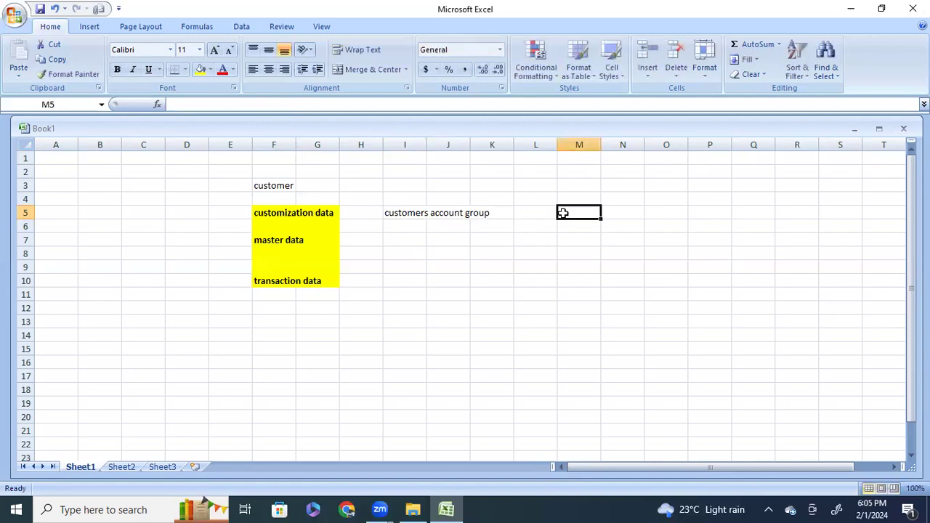
type("lo")
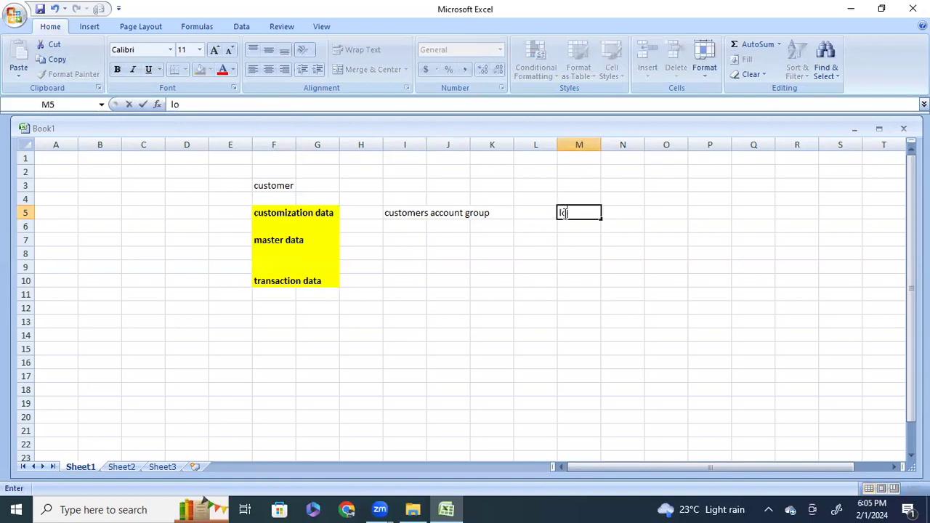
type("cal customer a")
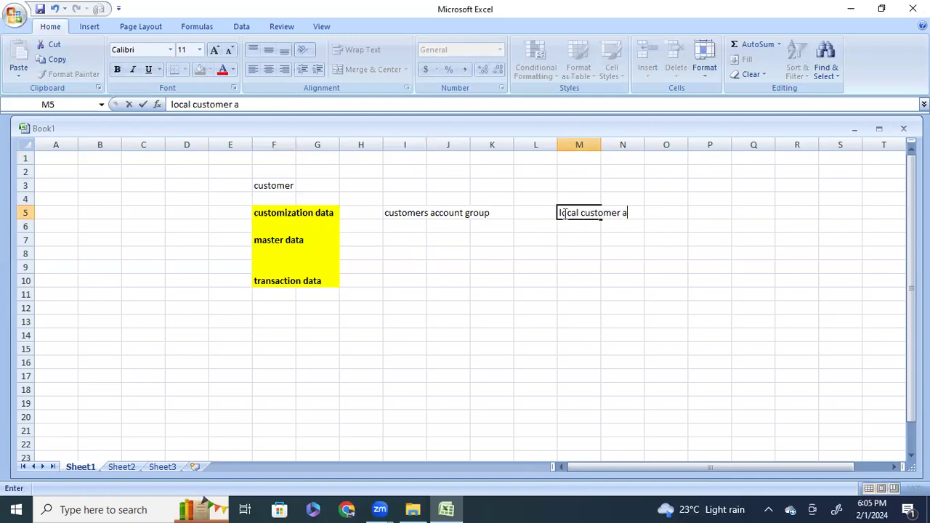
type("ccount group")
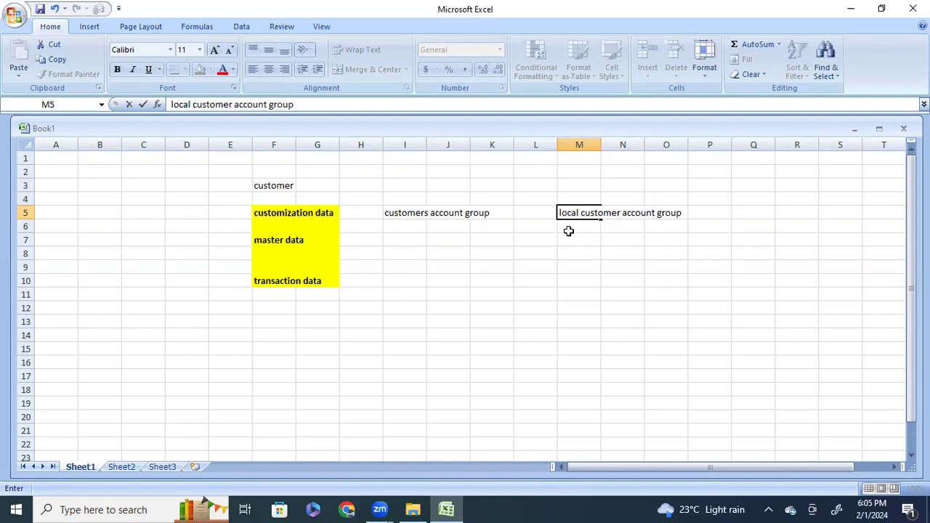
key("Return")
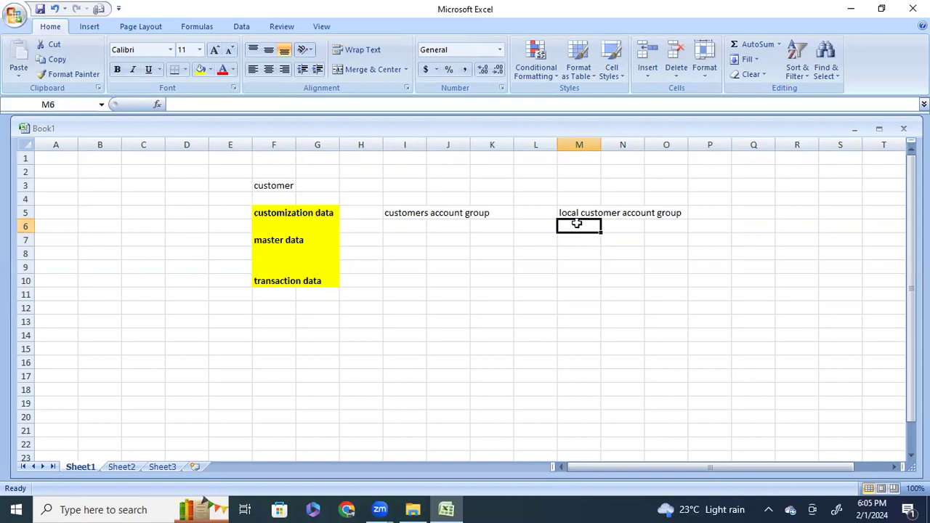
Step: Enter "foreign customer account" in cell M6 and "one time customer account group" in cell M7
type("for")
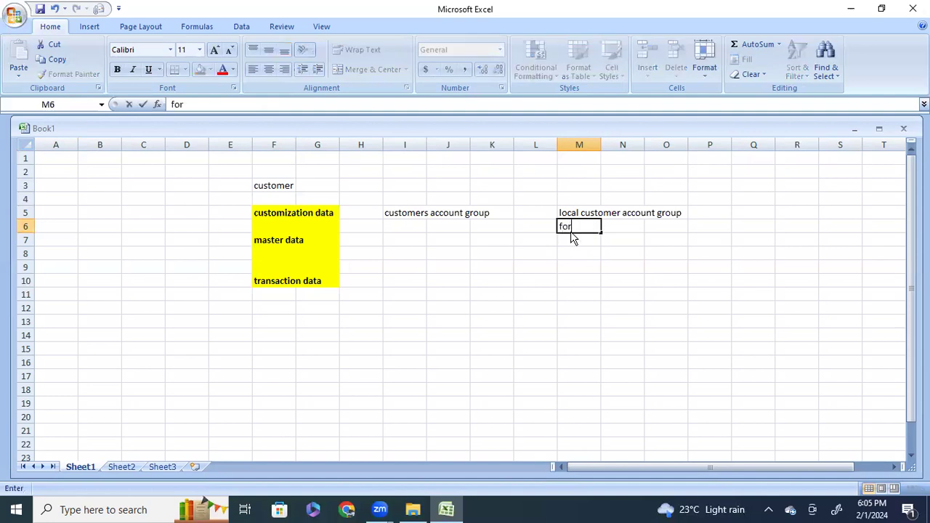
type("eign customer account")
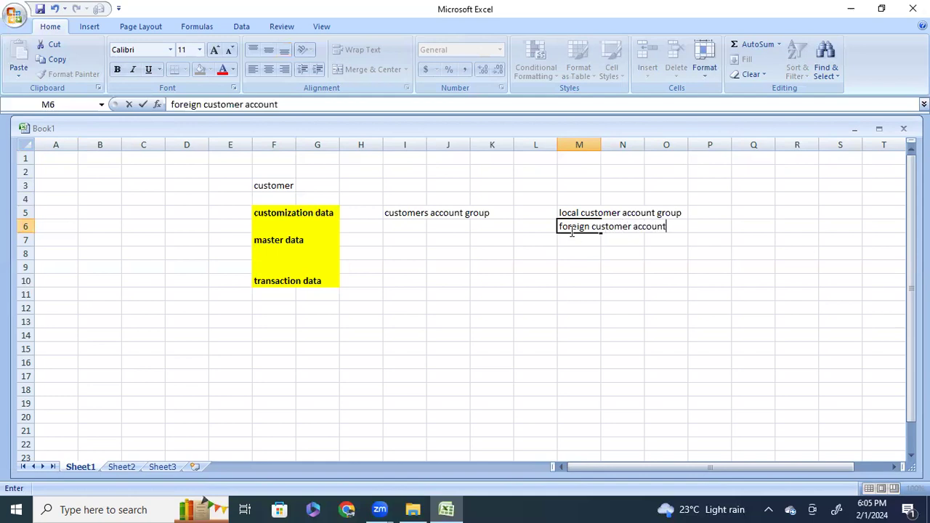
left_click(572, 242)
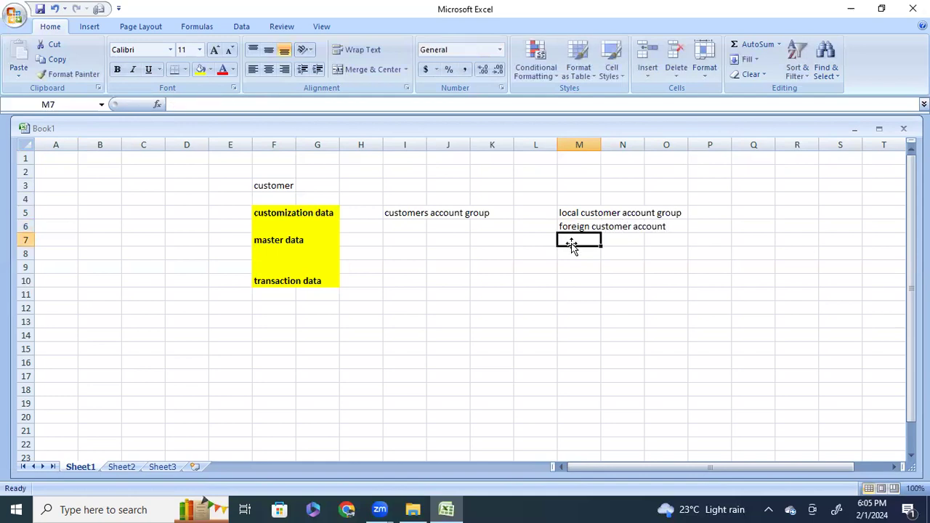
type("one t")
type("m")
key("BackSpace")
type("me ")
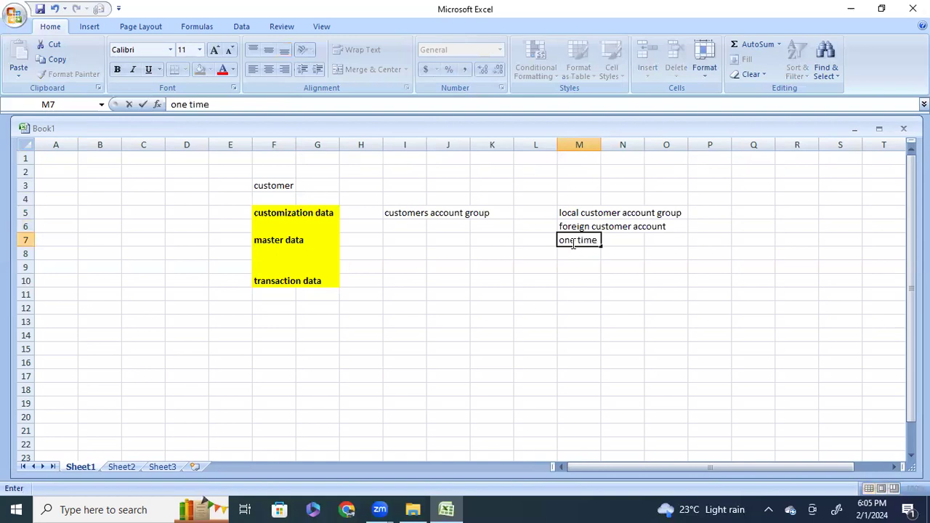
type("customer ")
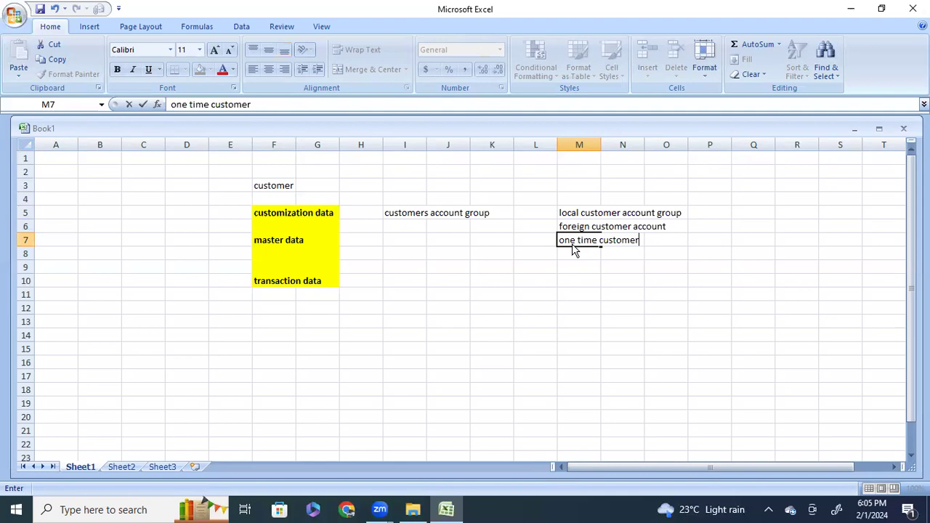
type("account group")
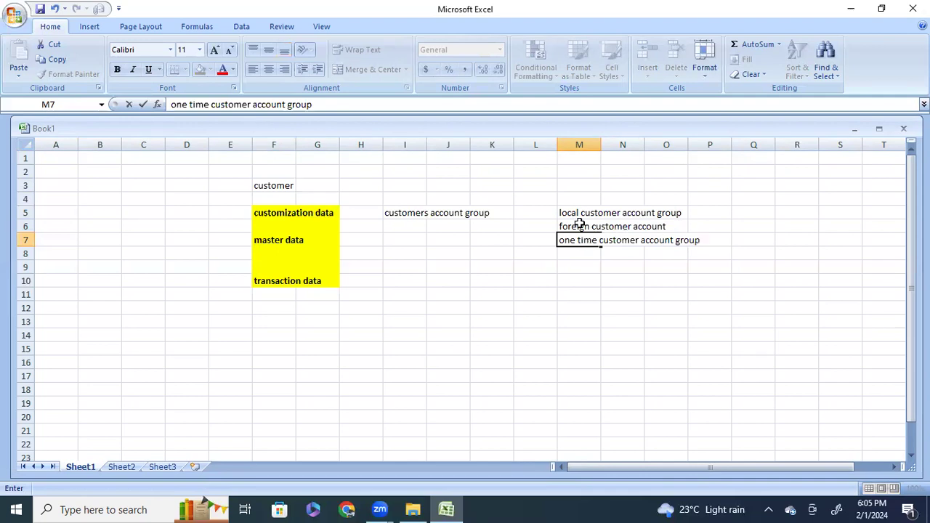
Step: Add the word "group" to the end of the foreign customer account entry in cell M6
left_click(579, 225)
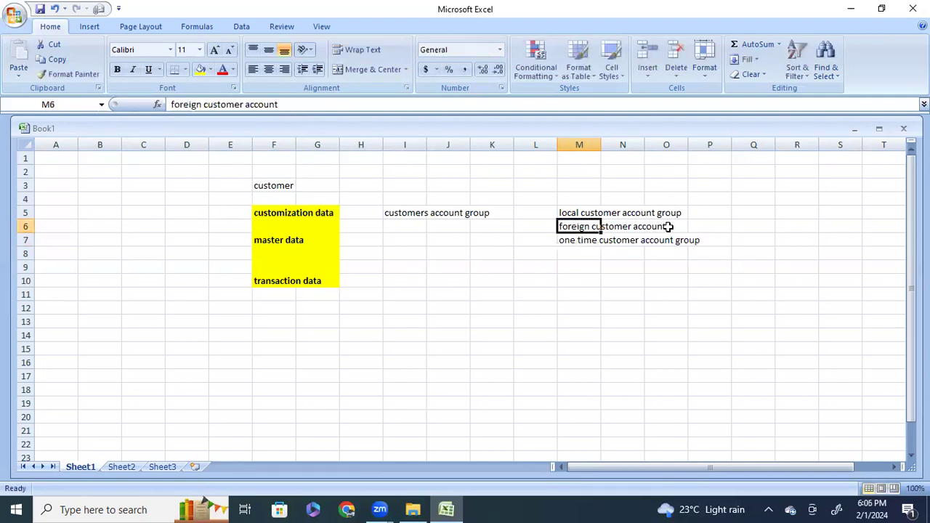
double_click(584, 226)
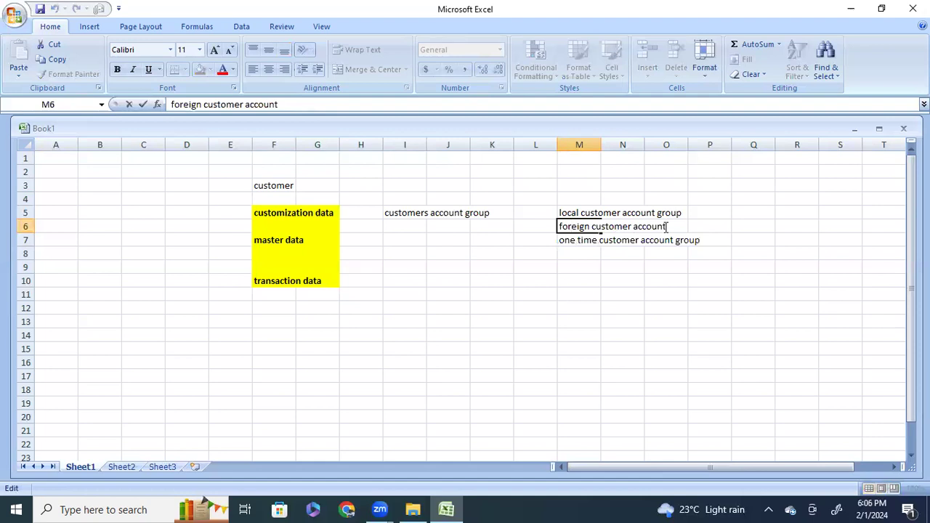
type("group")
left_click(586, 306)
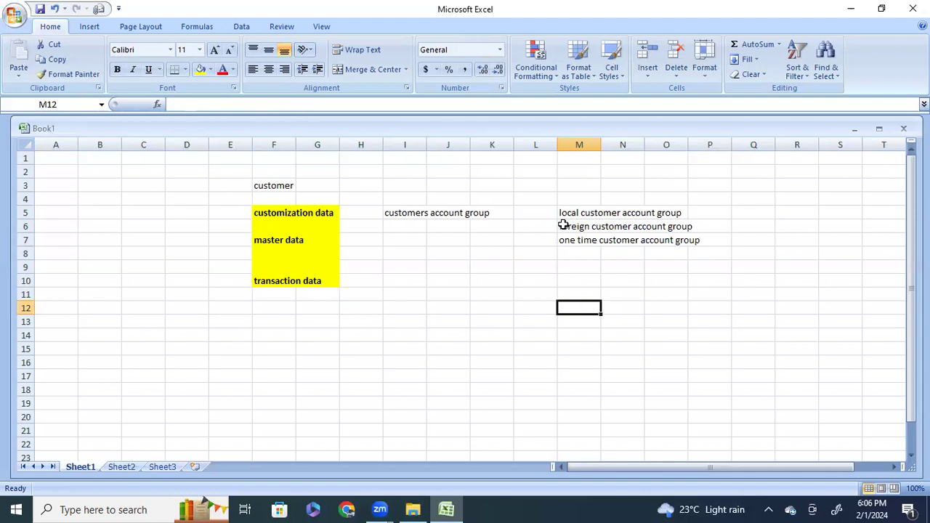
Step: Enter "step 01" in cell L4 and "step 02" in cell L9
left_click(545, 198)
type("s")
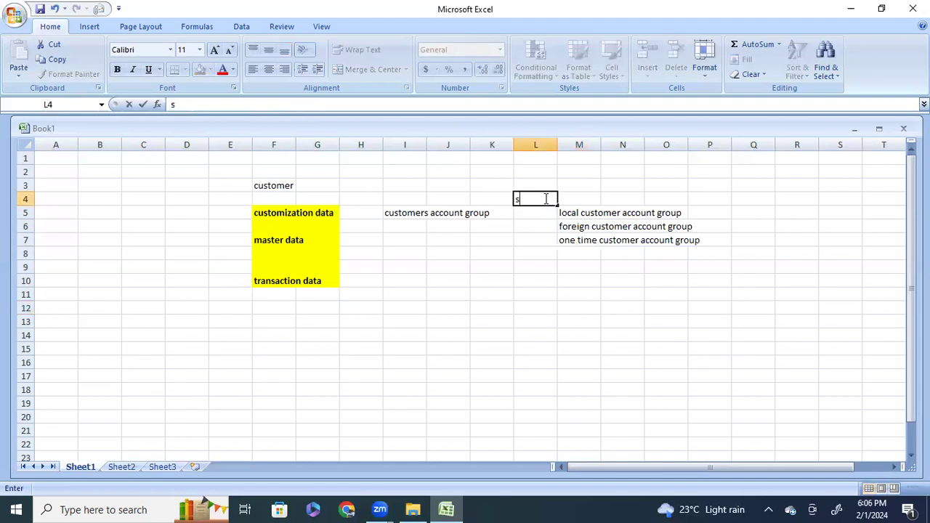
type("tep  01")
left_click(539, 266)
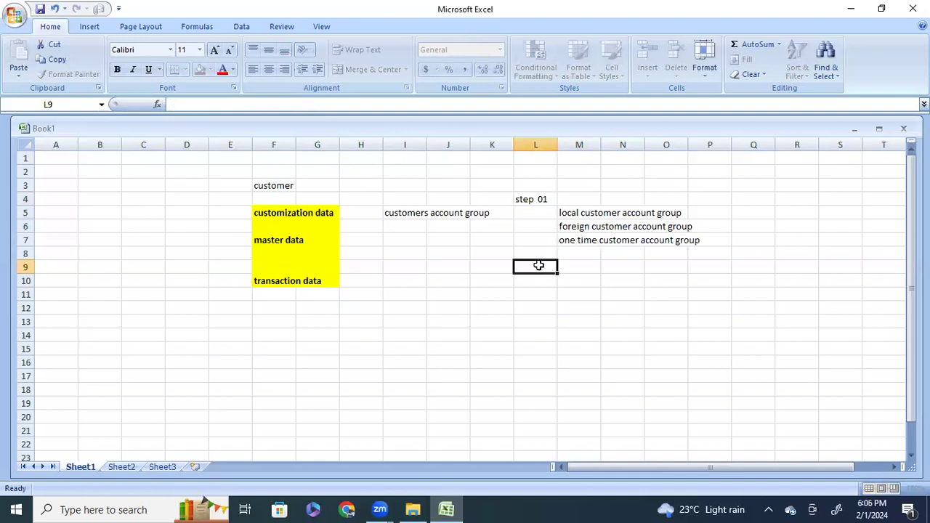
type("step")
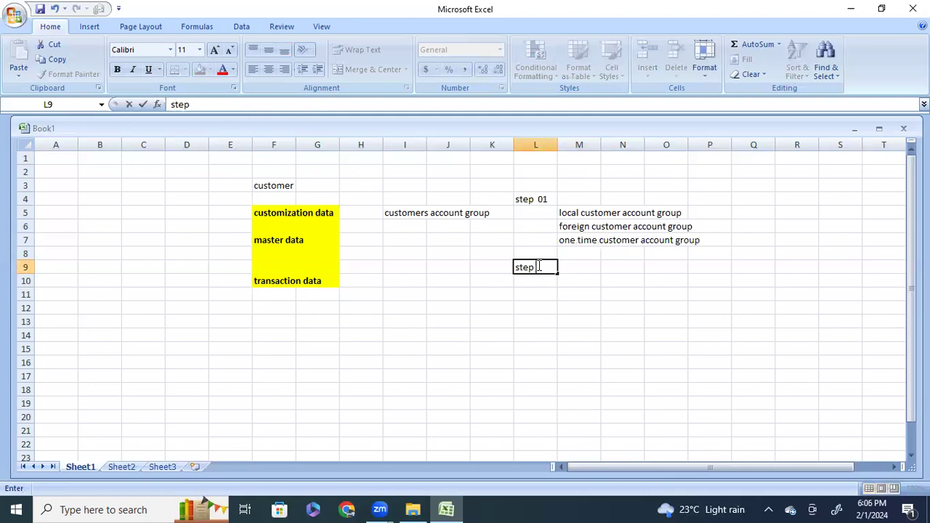
type(" 02")
Step: Enter "define/edit/create number ranges for each customer account group" in cell M10
left_click(576, 279)
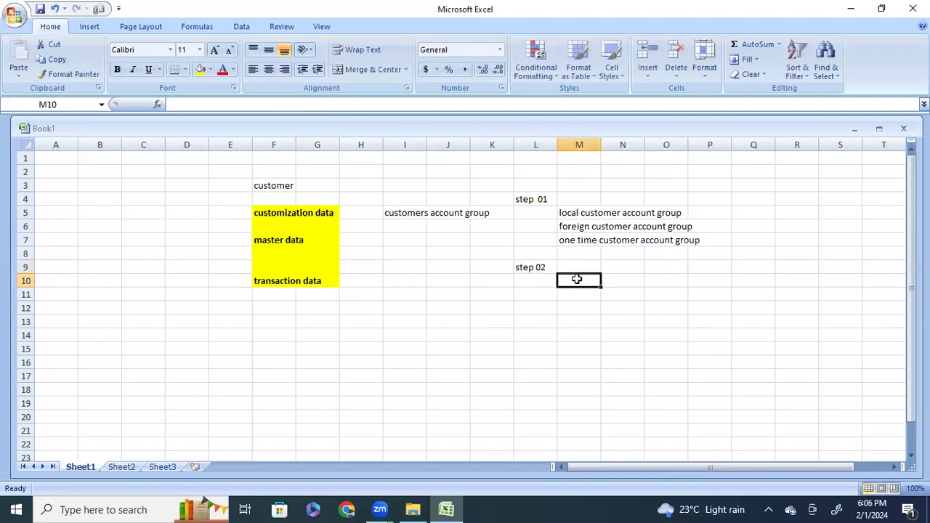
type("define")
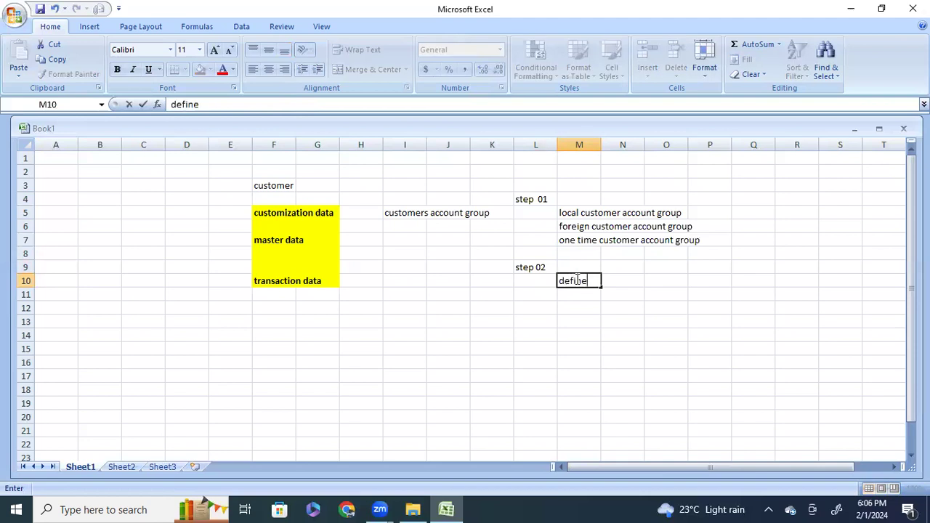
type("/edit/create")
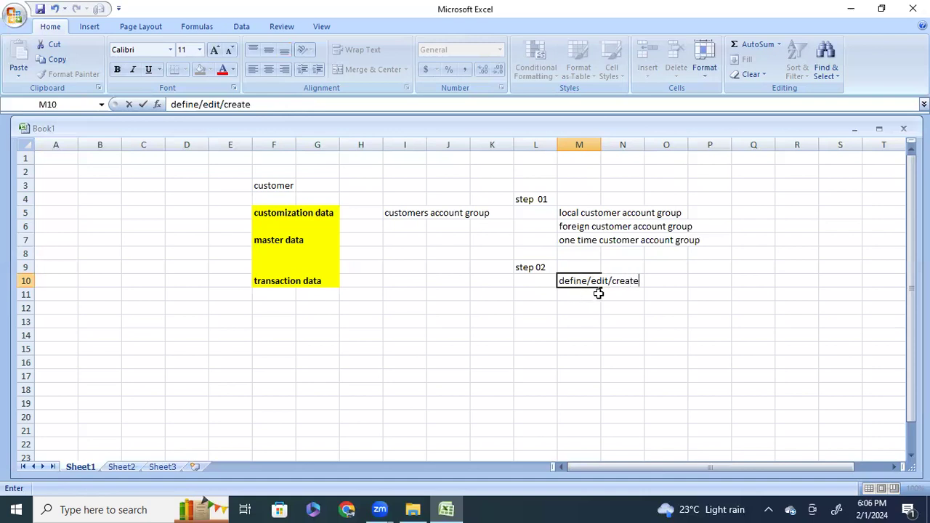
type("number ranges")
left_click(576, 296)
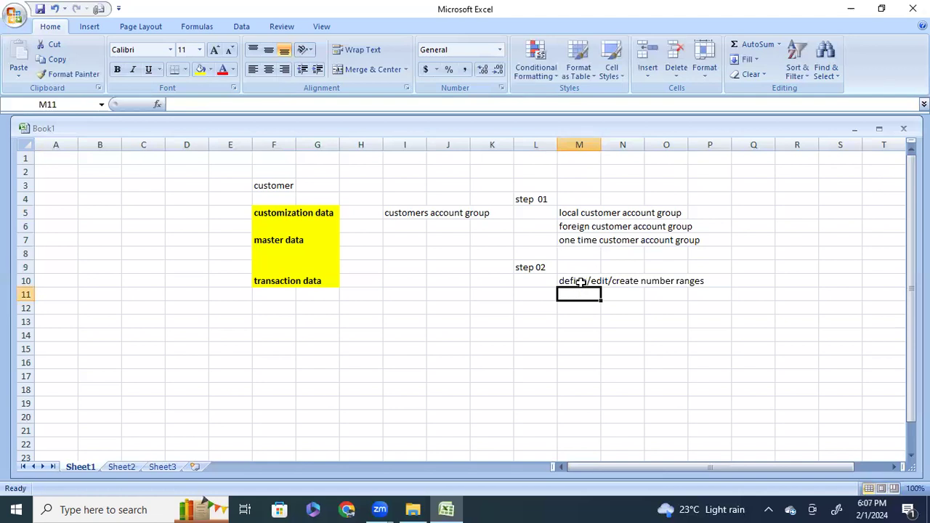
double_click(581, 280)
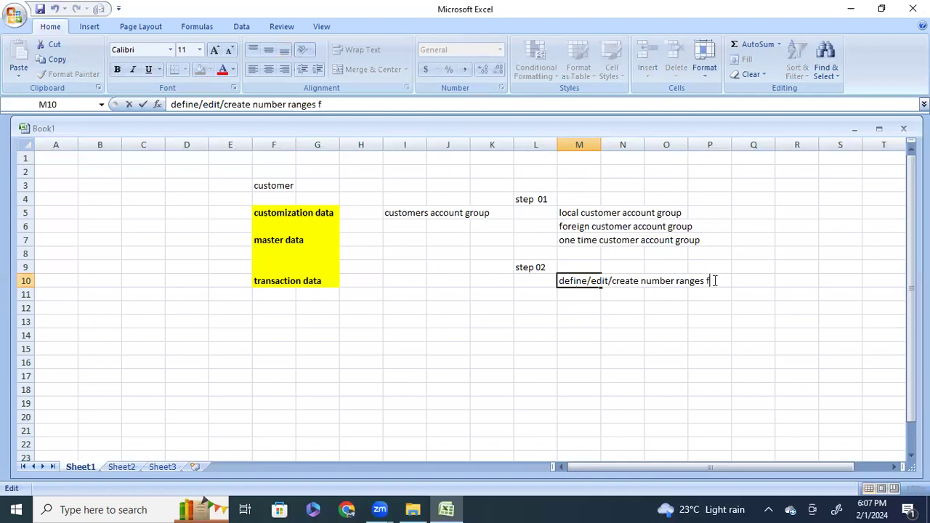
type("for each custo")
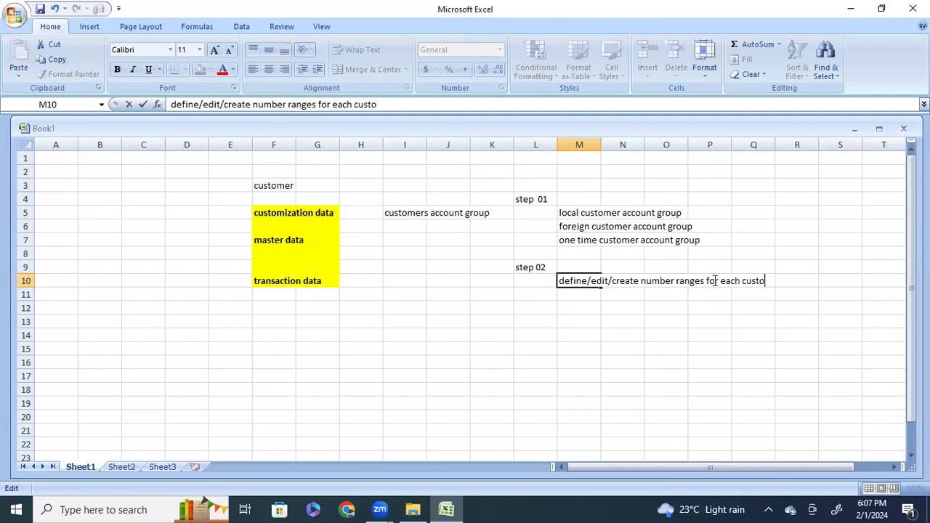
type("mer account group")
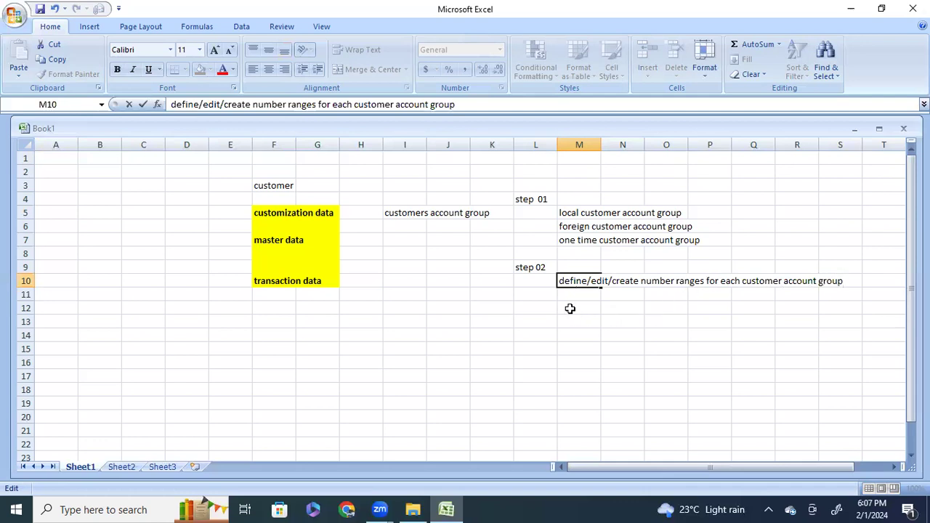
Step: Enter "step 03" in cell L12 and "assign number ranges to each customer account group" in cell M13
left_click(532, 311)
type("step 03")
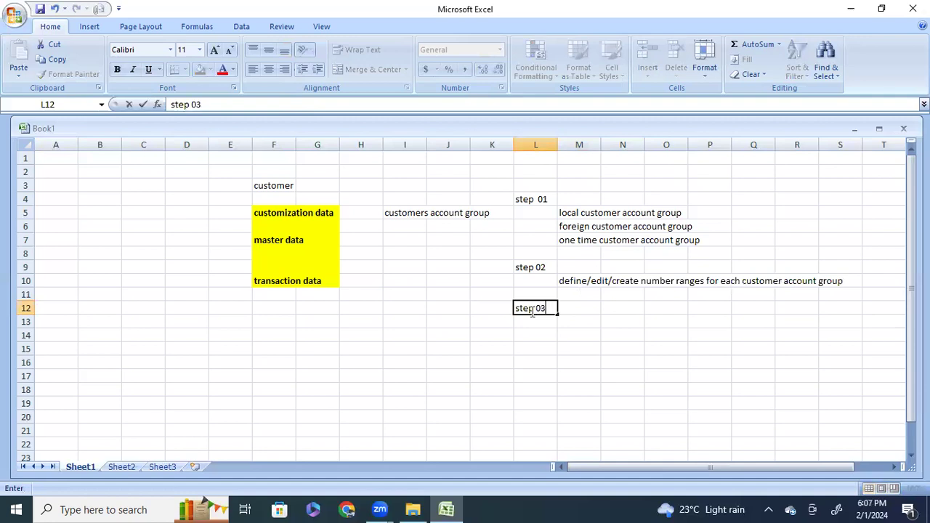
left_click(573, 326)
type("assing")
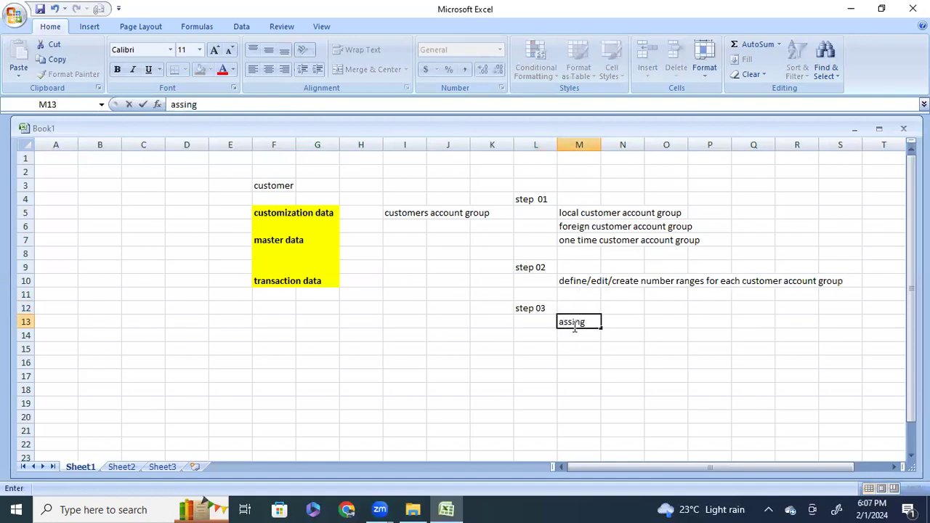
key("BackSpace")
key("BackSpace")
type("gn number ranges to")
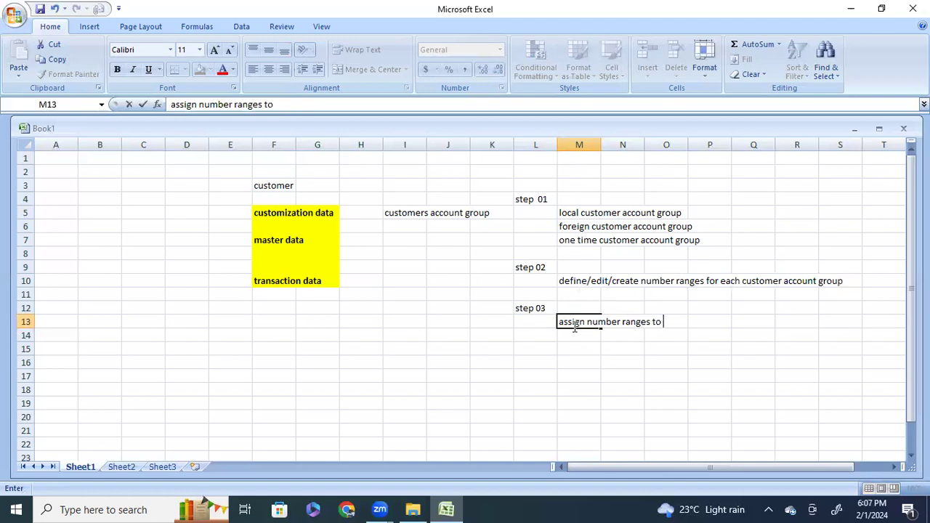
type(" each customer a")
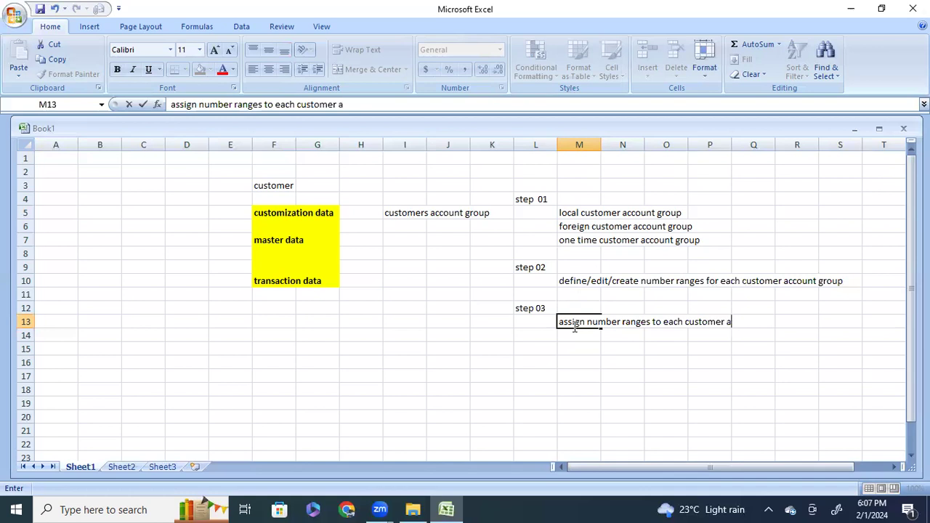
type("ccount group")
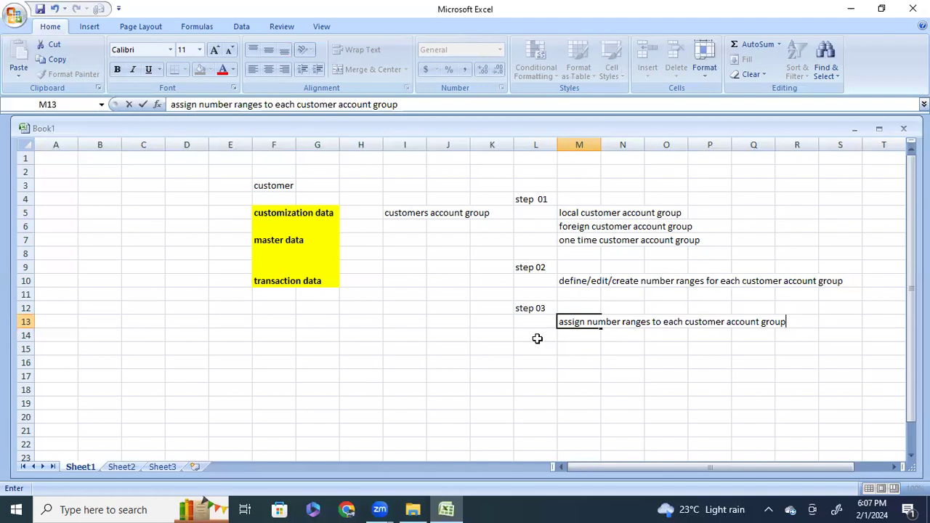
Step: Fill the steps block L4:S13 with yellow
left_click_drag(529, 200, 833, 327)
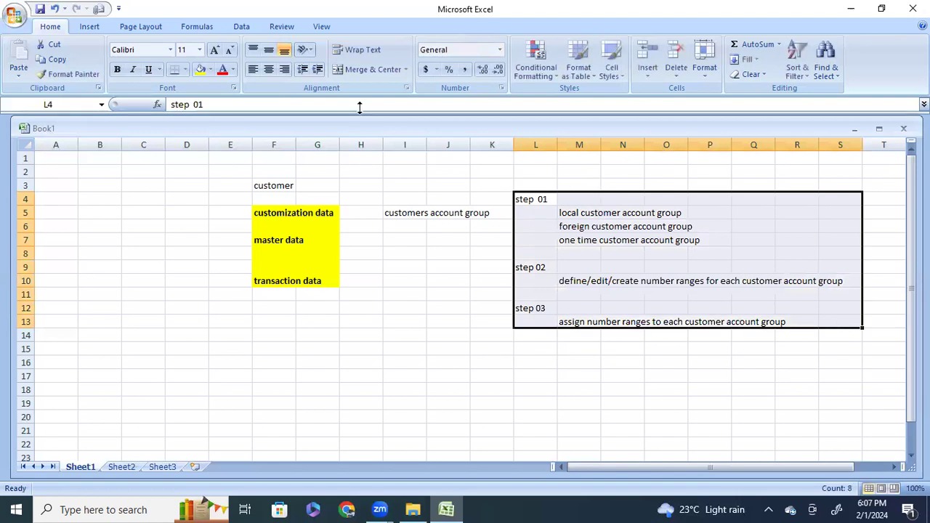
left_click(200, 69)
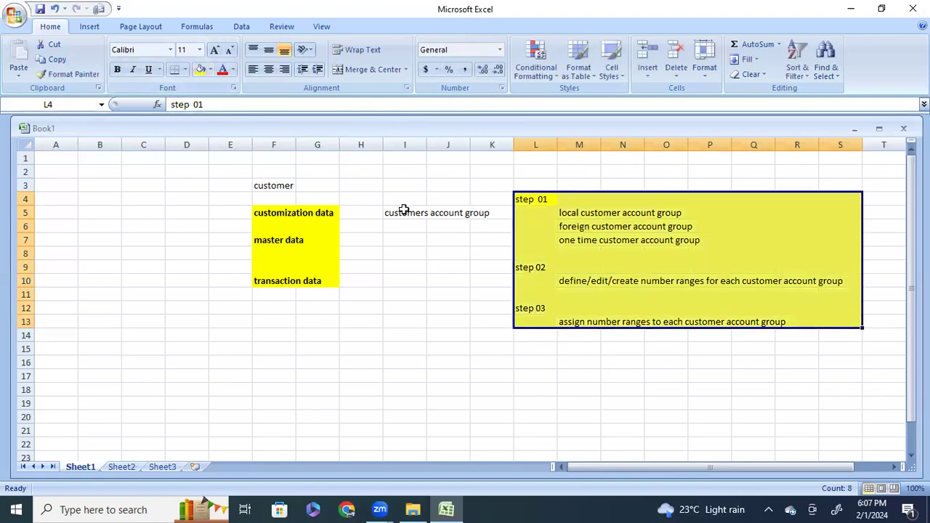
Step: Fill the customers account group cells I5:K5 and the customization data cells F5:H5 with aqua blue
left_click_drag(401, 210, 485, 210)
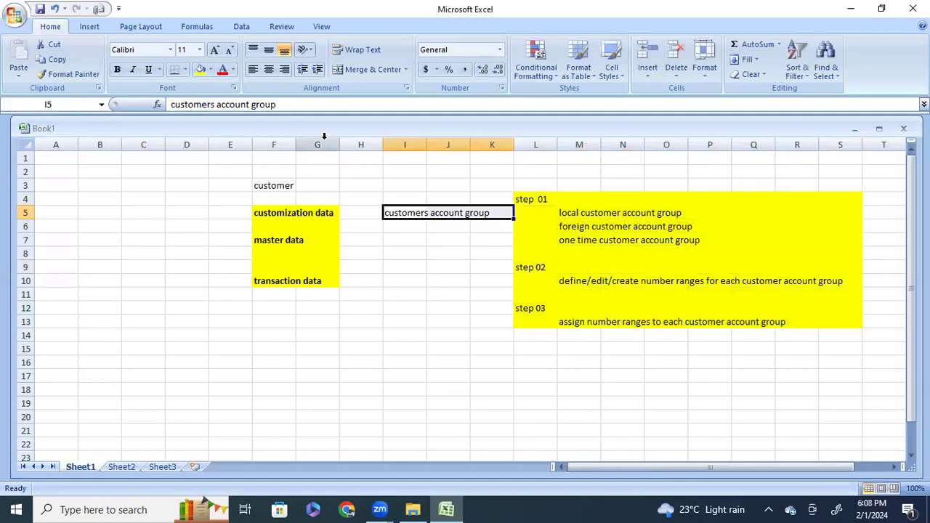
left_click(211, 70)
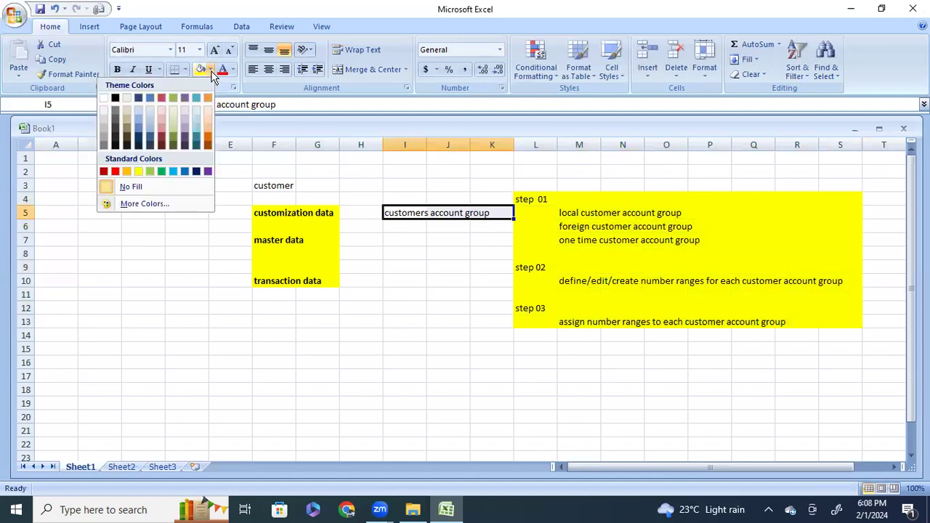
left_click(150, 127)
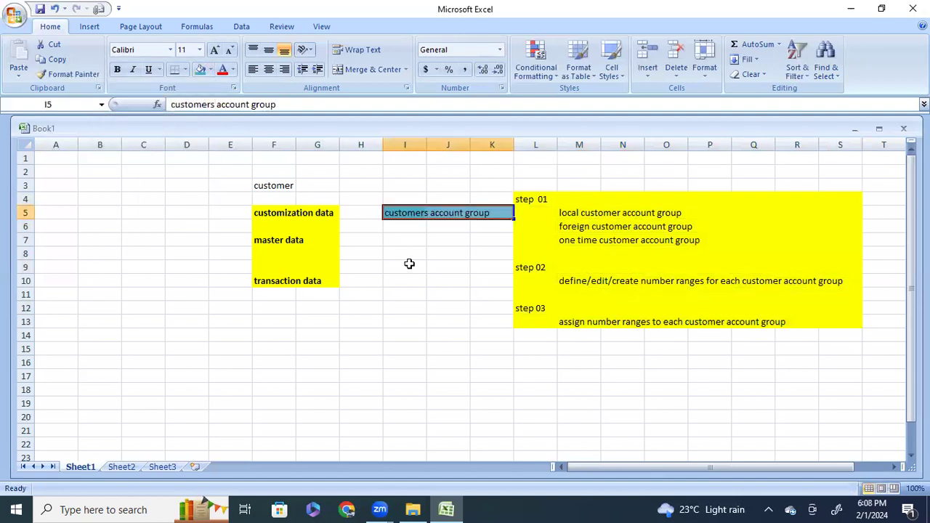
left_click(434, 238)
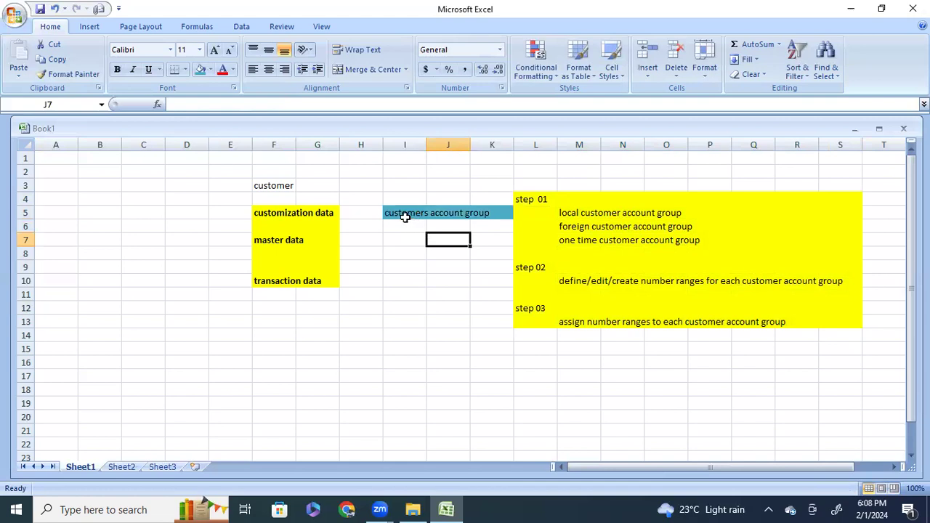
left_click_drag(265, 213, 359, 212)
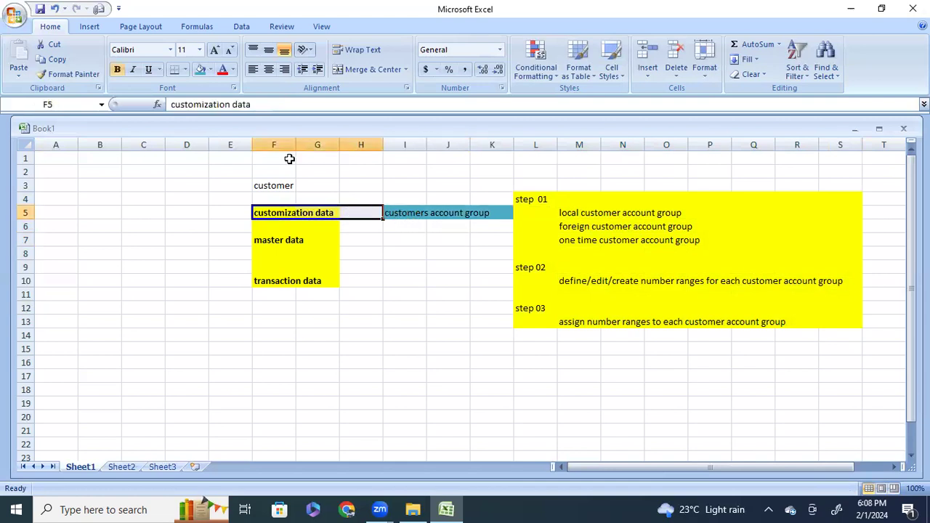
left_click(200, 69)
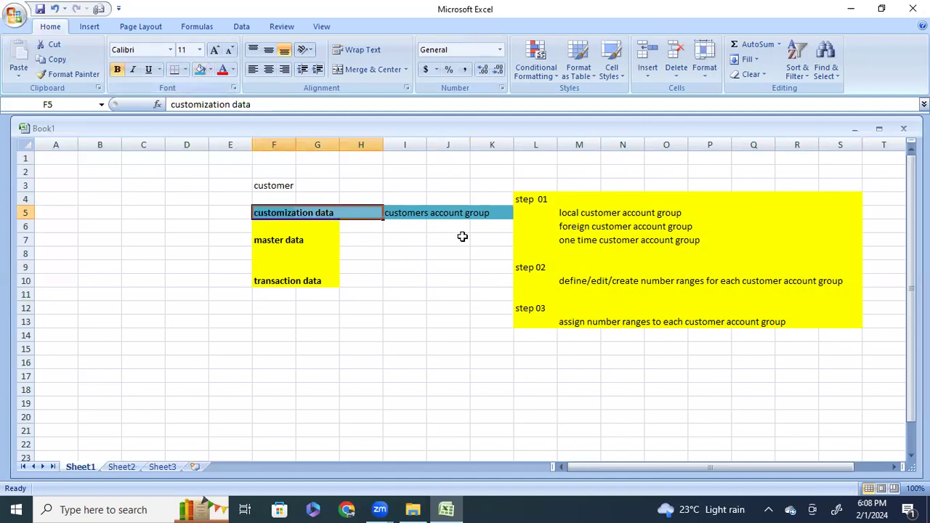
Step: Fill the steps block L4:S13 with the same aqua blue as the customization data row
left_click_drag(521, 201, 824, 320)
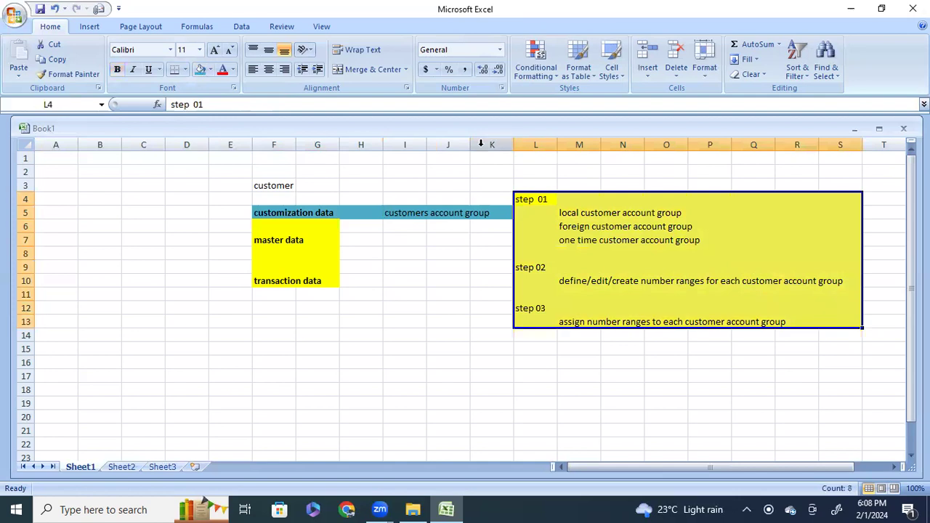
left_click(201, 69)
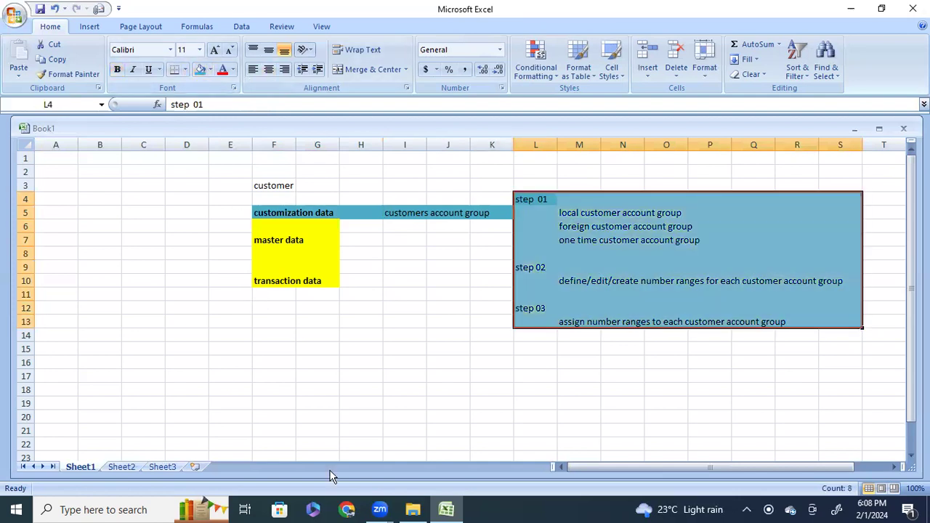
left_click(320, 333)
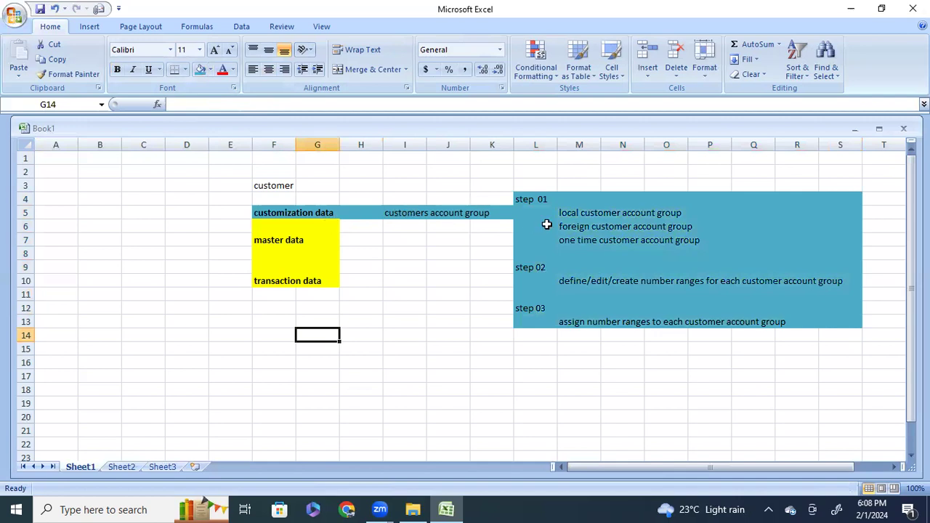
left_click(443, 257)
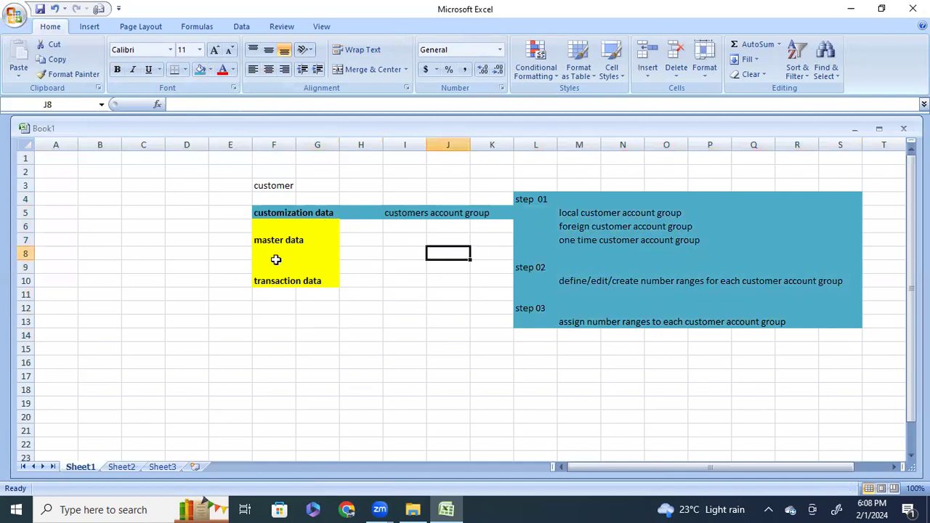
left_click_drag(263, 239, 364, 239)
left_click_drag(254, 279, 327, 278)
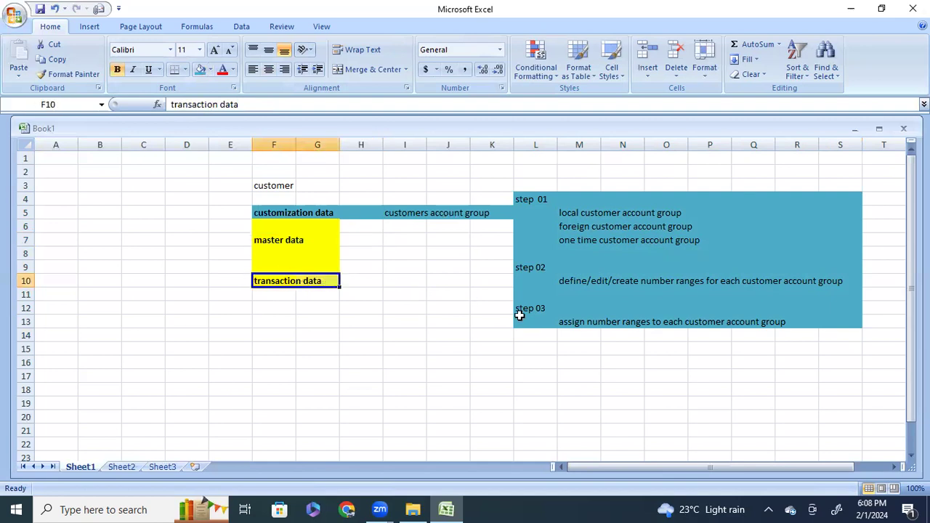
left_click(536, 201)
left_click(352, 511)
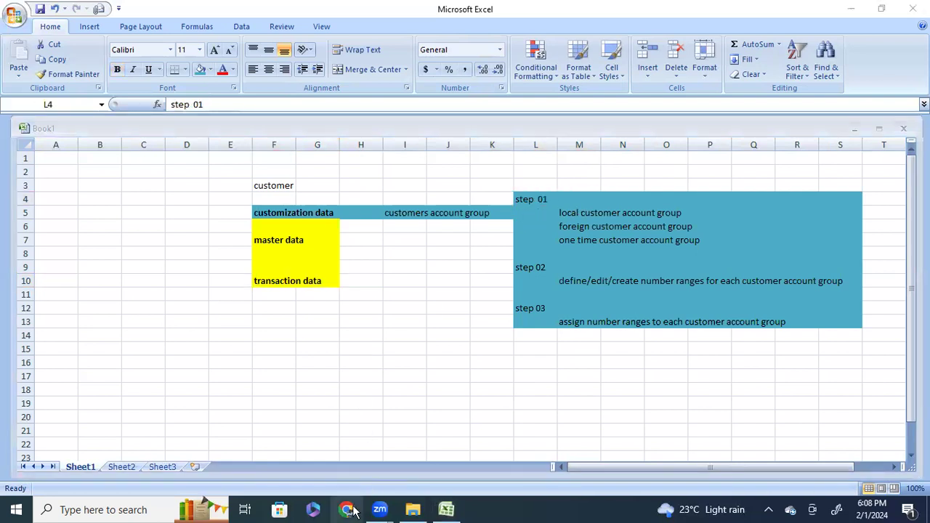
left_click(852, 10)
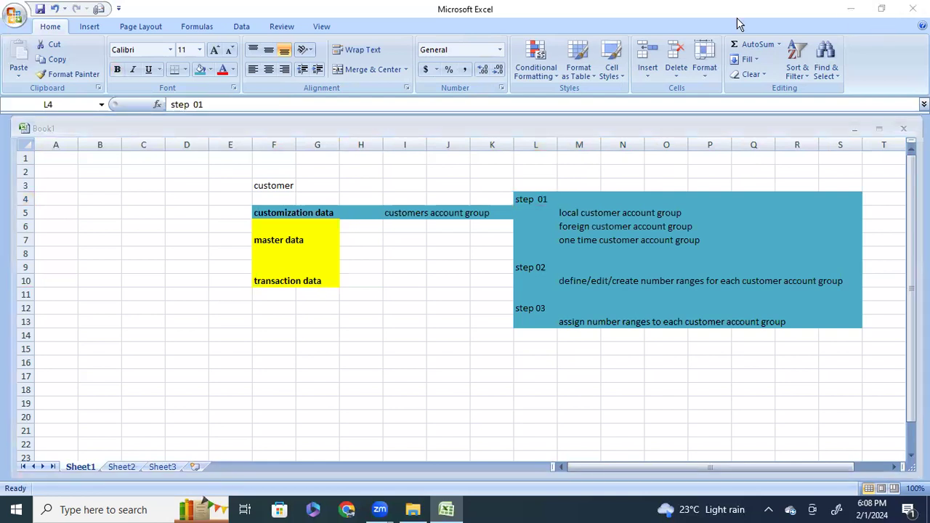
Step: Open the recent workbook "sap fi account receivable and account payable" and maximize its window
left_click(7, 13)
left_click(8, 13)
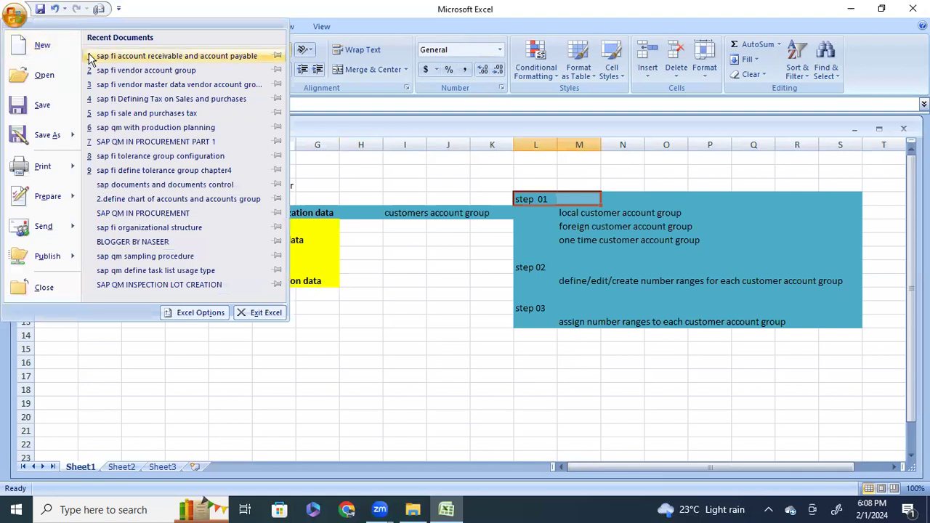
left_click(148, 59)
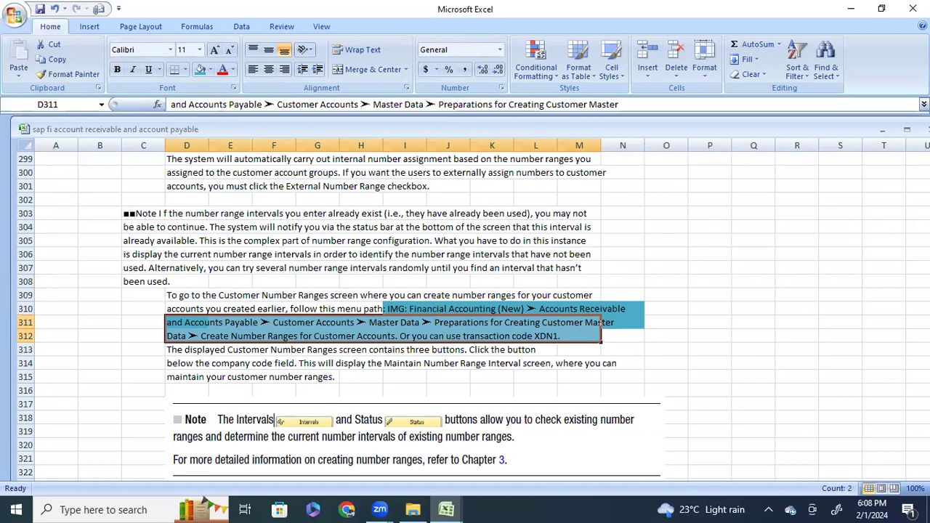
left_click(907, 131)
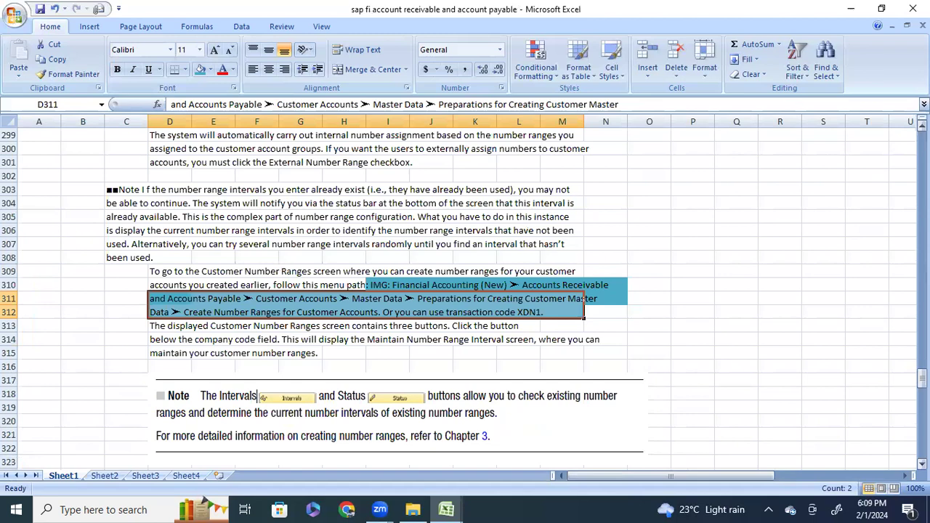
Step: Examine the menu path for creating customer number ranges in rows 310 to 312 of the notes
left_click_drag(922, 378, 922, 285)
left_click_drag(921, 251, 921, 378)
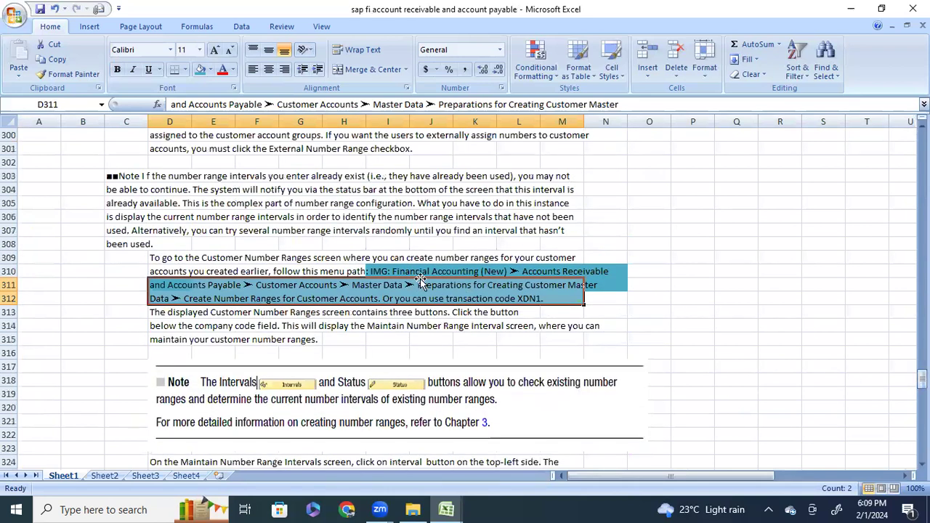
left_click_drag(378, 270, 447, 295)
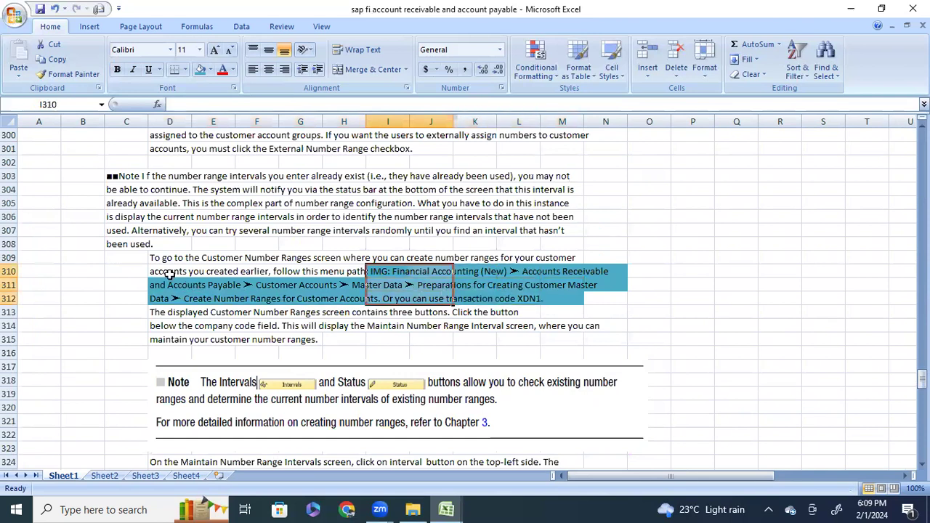
Step: Copy the customer number range menu path text in cells D309:N312
left_click_drag(183, 262, 603, 308)
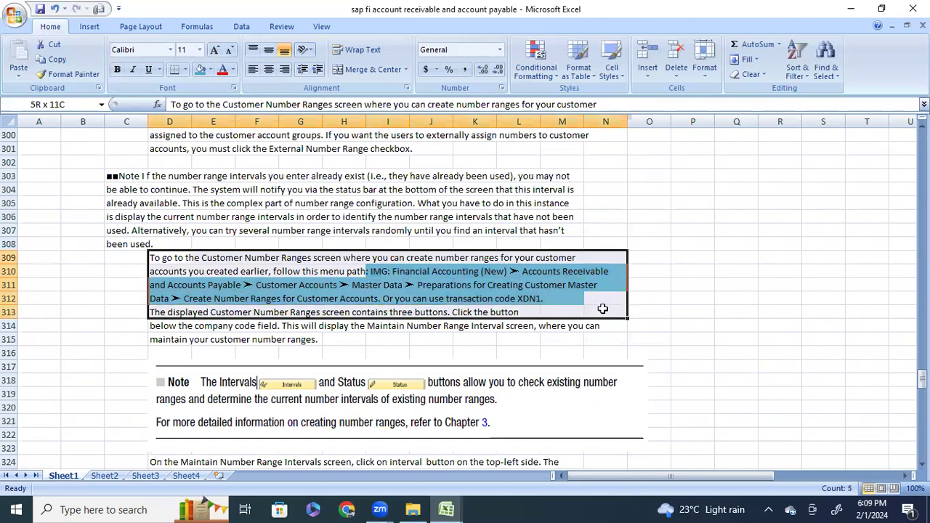
left_click_drag(521, 288, 525, 296)
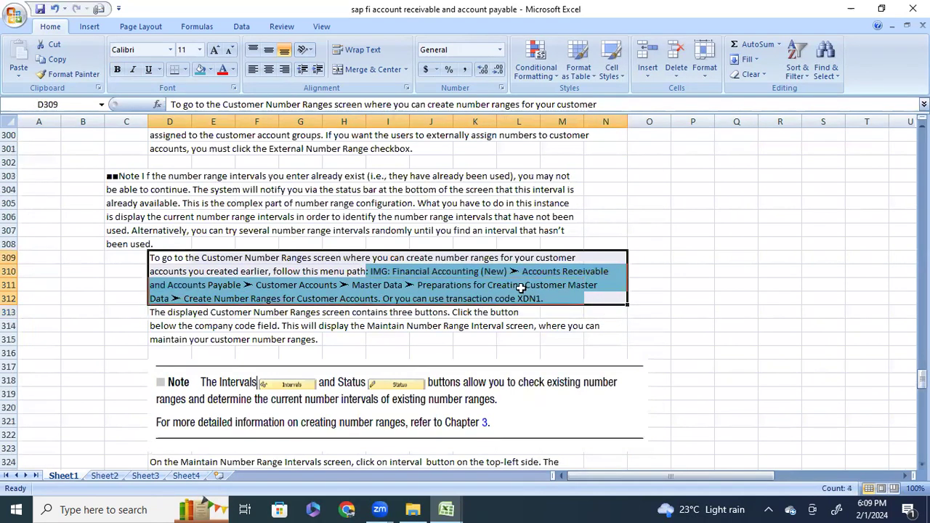
right_click(407, 266)
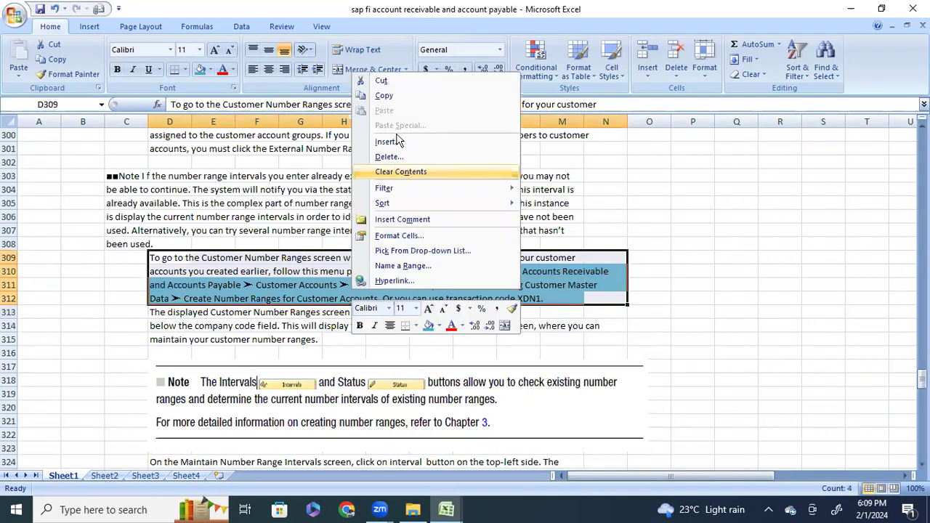
left_click(400, 96)
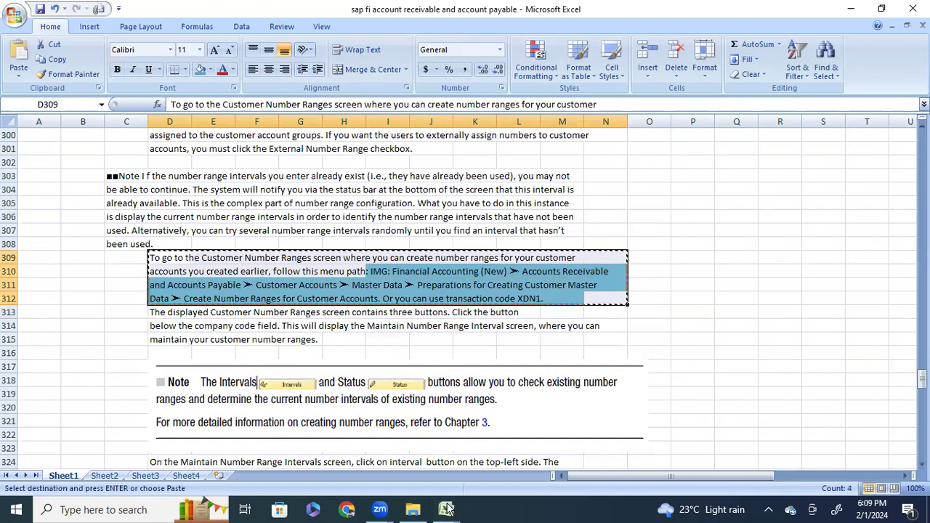
Step: Switch to the Book1 workbook and paste the copied menu path below the customer steps, starting at cell G15
mouse_move(444, 498)
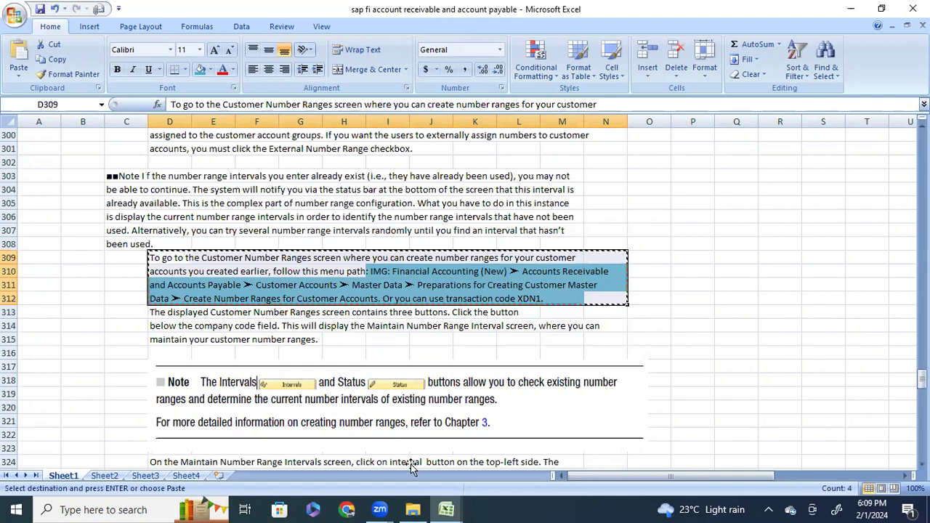
left_click(413, 463)
left_click(852, 10)
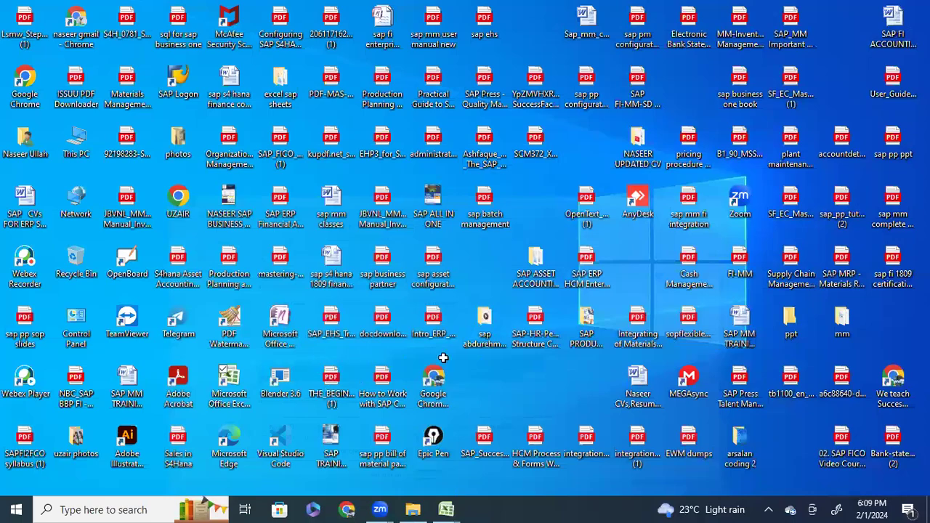
key("alt+Tab")
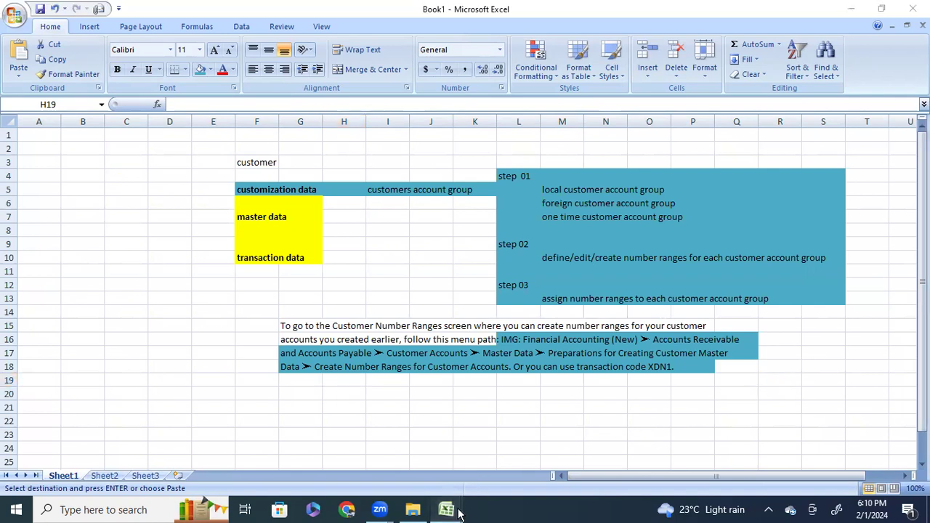
left_click(477, 464)
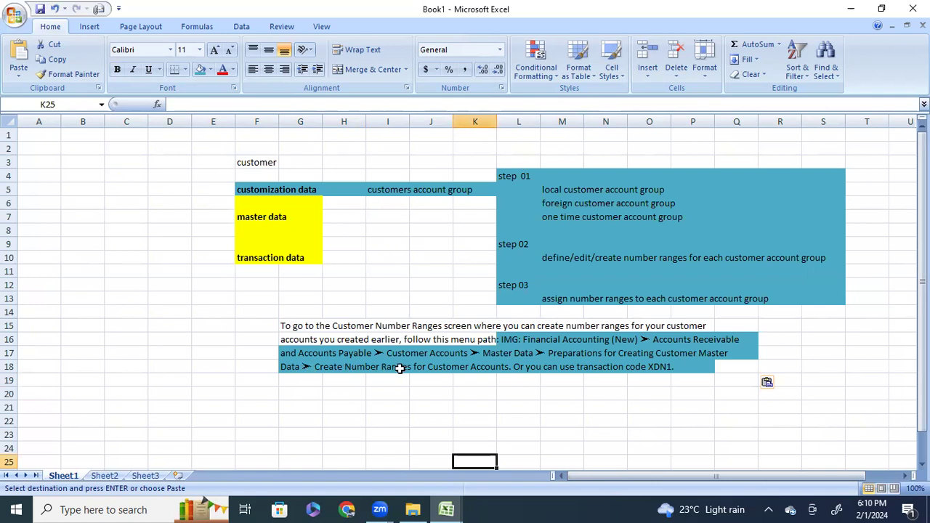
Step: Replace the last line of the pasted menu path in G18 with "data>>> create master data"
left_click_drag(324, 367, 683, 365)
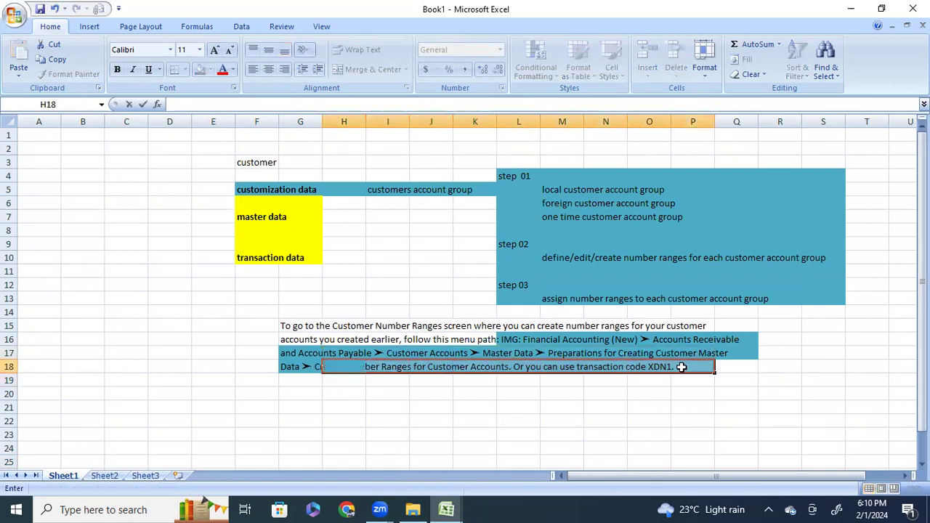
left_click(335, 384)
left_click_drag(298, 367, 680, 366)
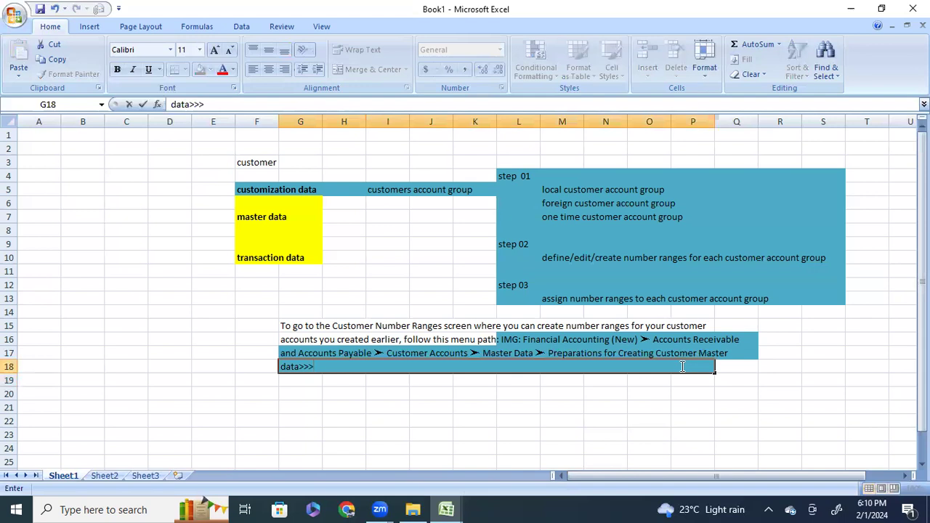
type("te mster dat")
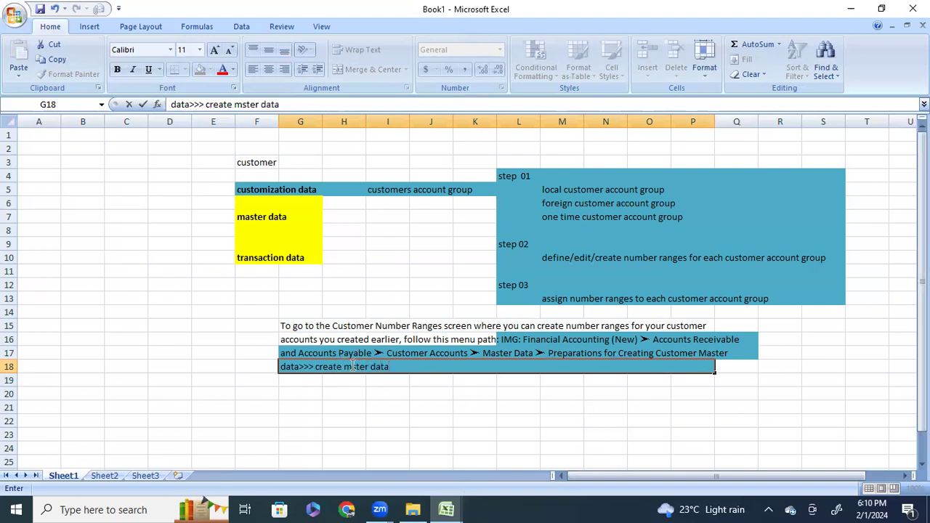
type("a")
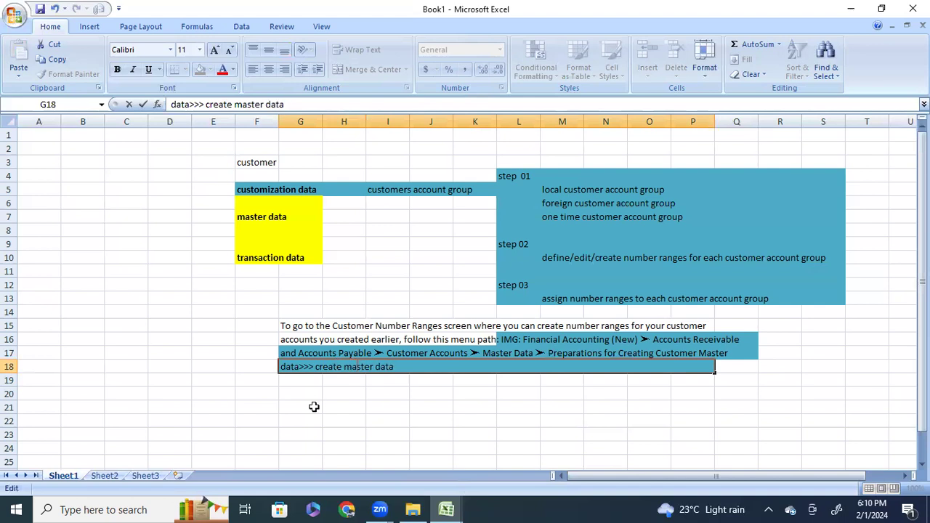
Step: Minimize the workbook, launch SAP Logon from the desktop and open the "a kharos" ECC connection
left_click(379, 510)
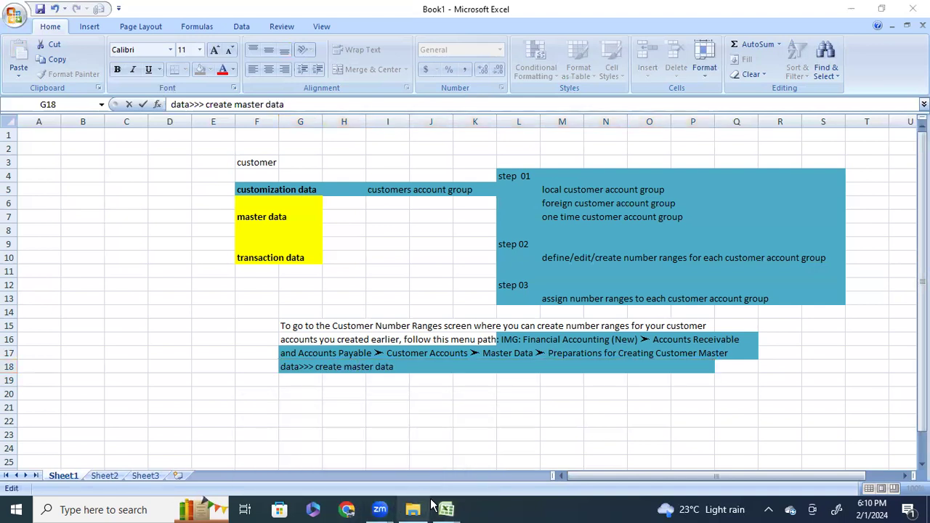
left_click(446, 509)
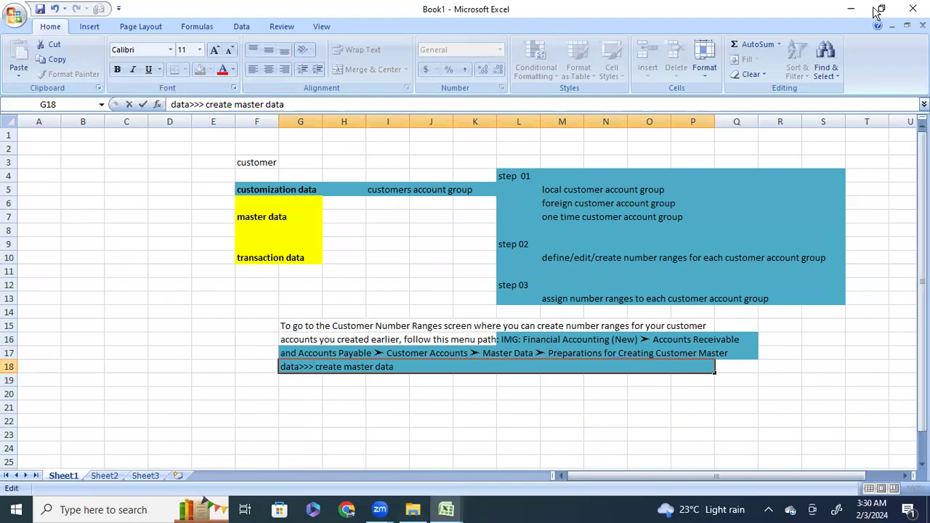
left_click(852, 9)
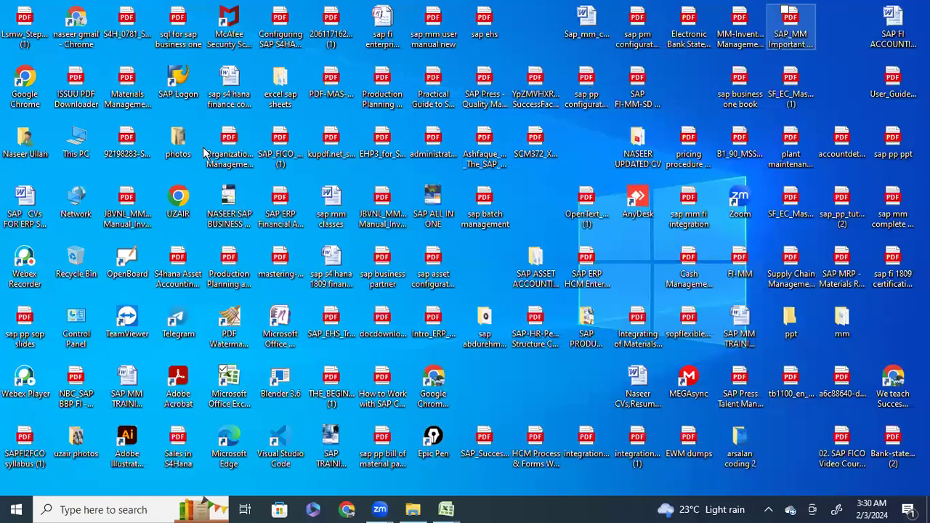
left_click(181, 86)
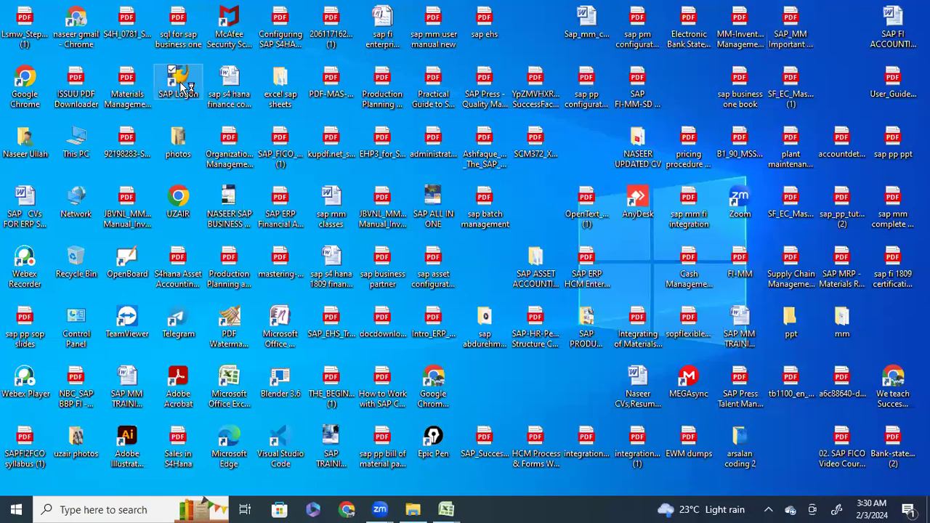
double_click(181, 86)
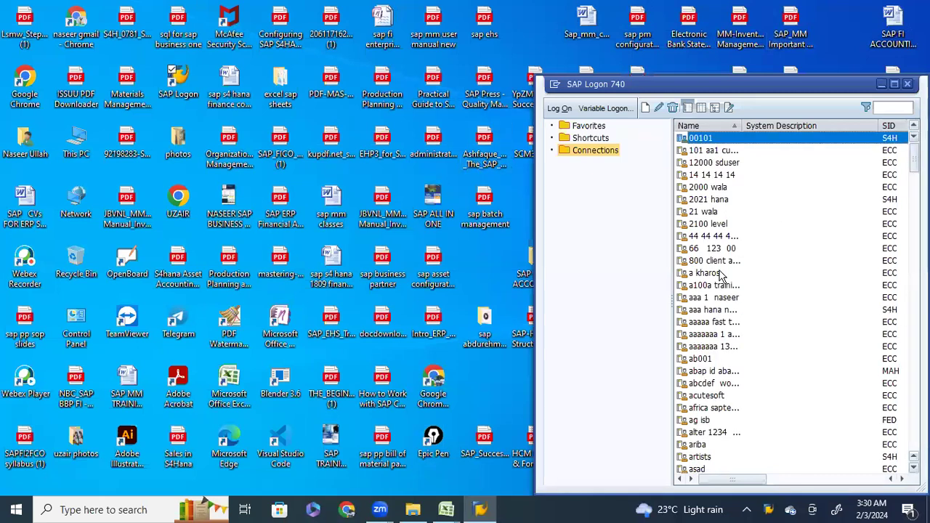
left_click(709, 273)
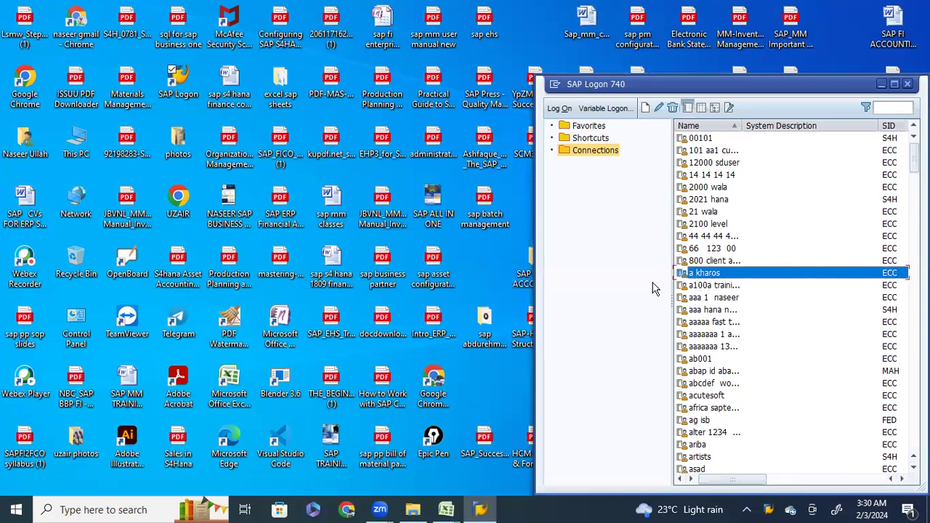
key("Return")
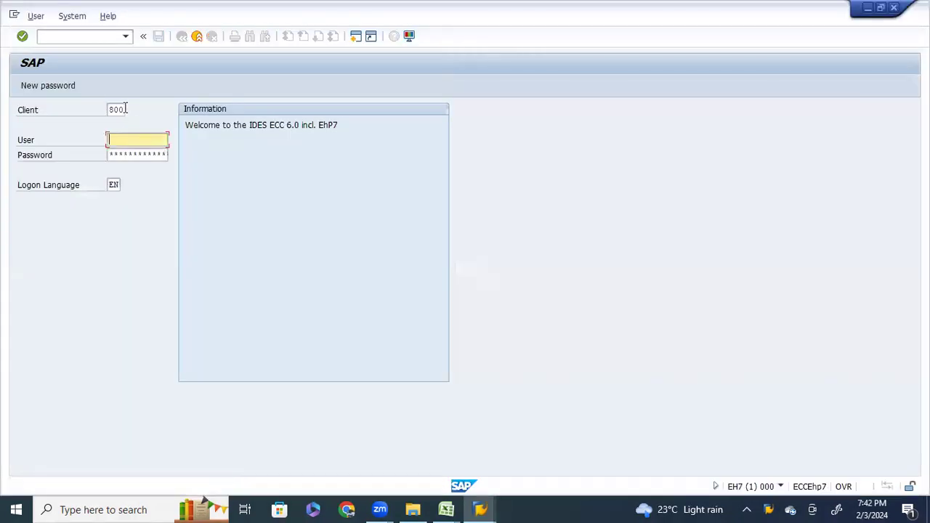
Step: Log on to SAP client 812 with the user name and the account password
left_click(125, 108)
key("BackSpace")
left_click(116, 118)
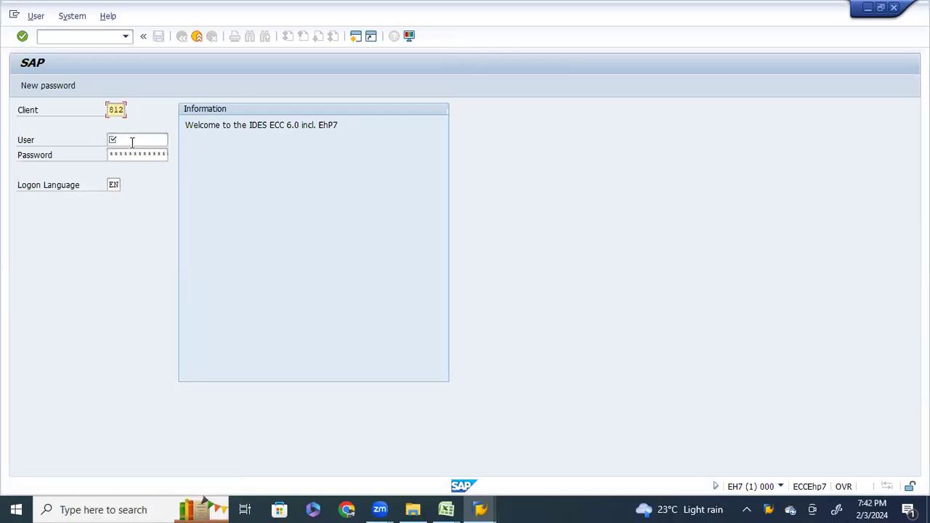
left_click(132, 141)
key("Down")
key("Down")
key("Return")
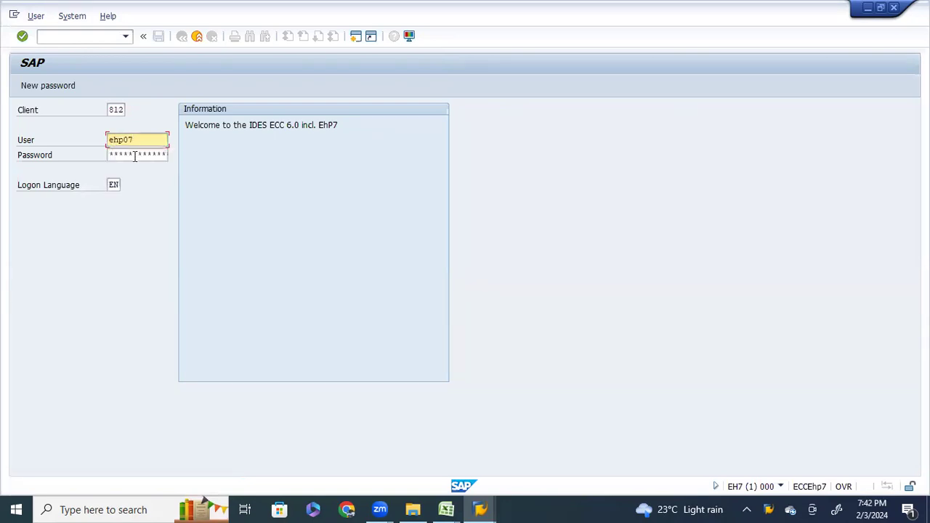
key("Tab")
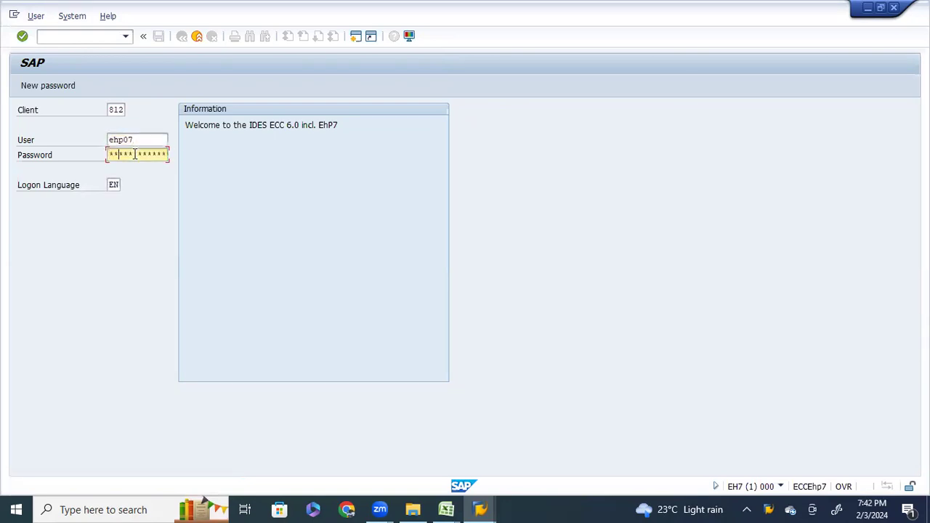
key("Return")
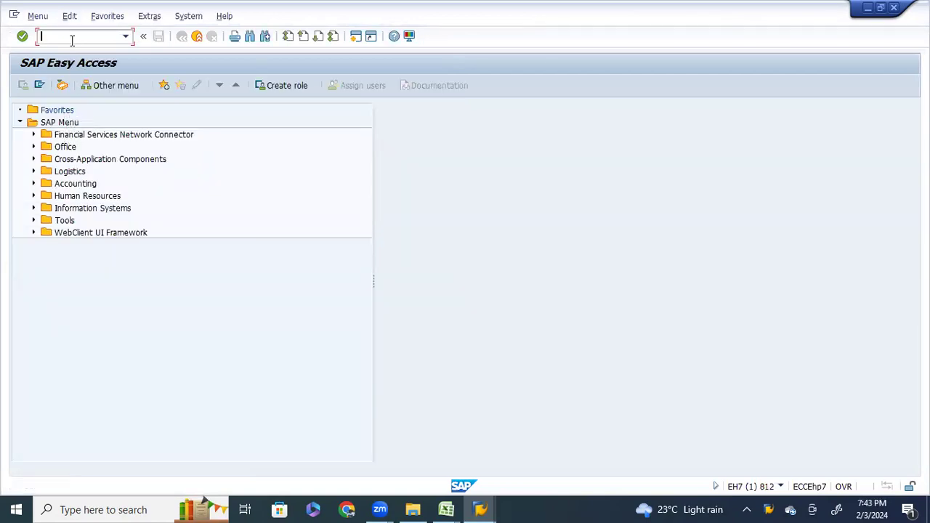
Step: Open the SPRO implementation guide and expand Financial Accounting (New), Accounts Receivable and Accounts Payable, Customer Accounts, Master Data, Preparations for Creating Customer Master Data
type("spro")
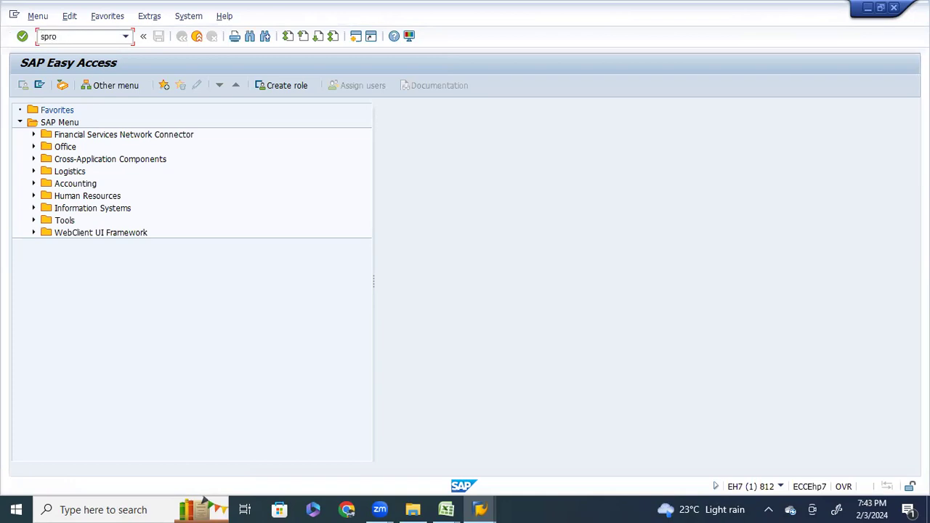
key("Return")
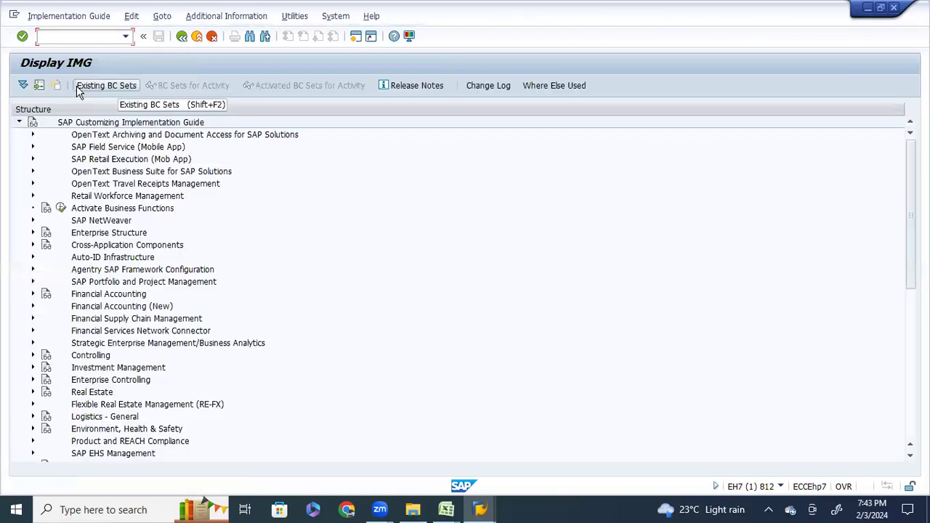
left_click(33, 309)
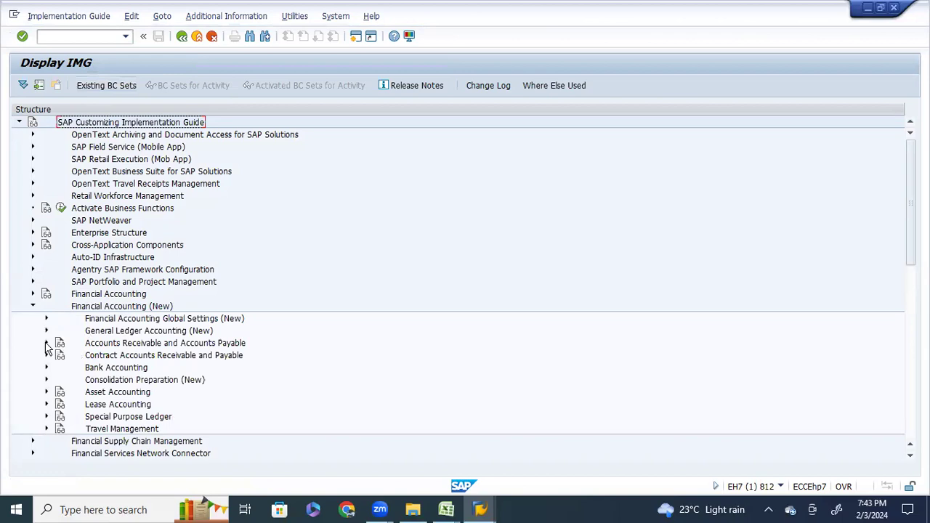
left_click(46, 344)
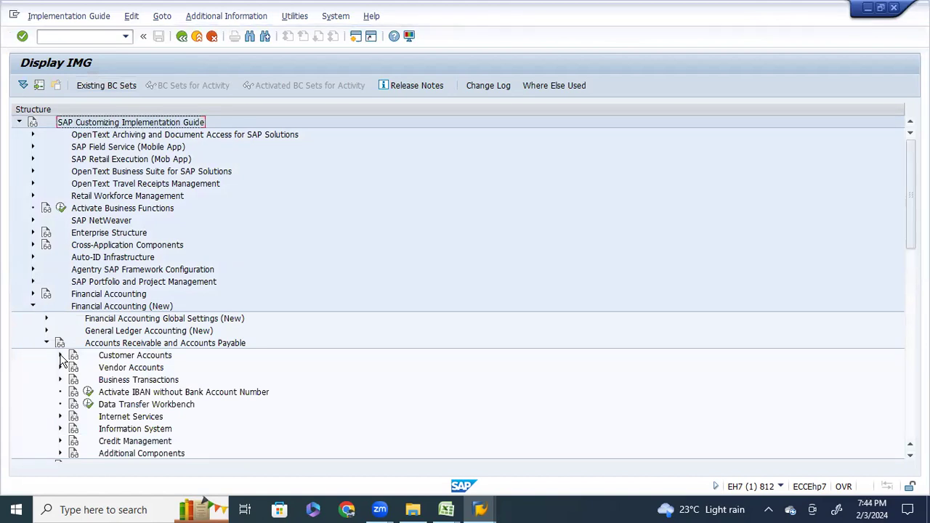
left_click(61, 356)
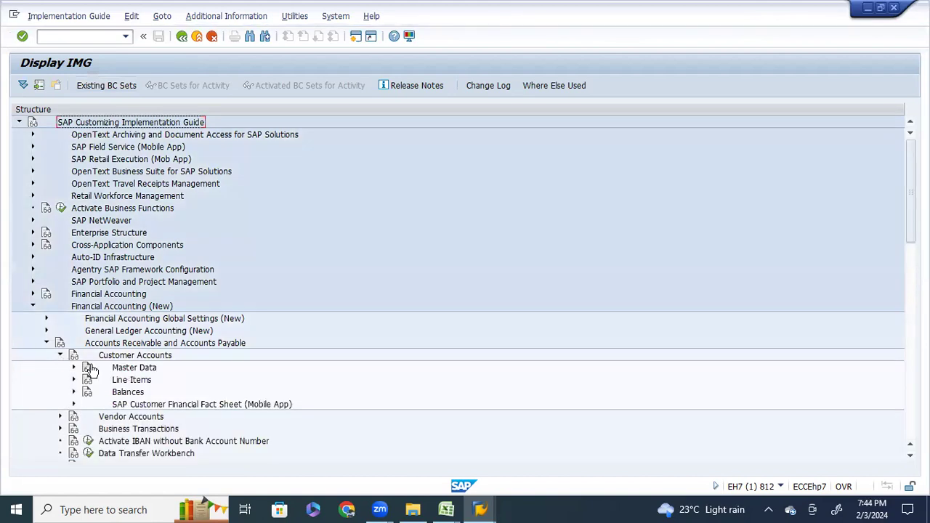
left_click(74, 370)
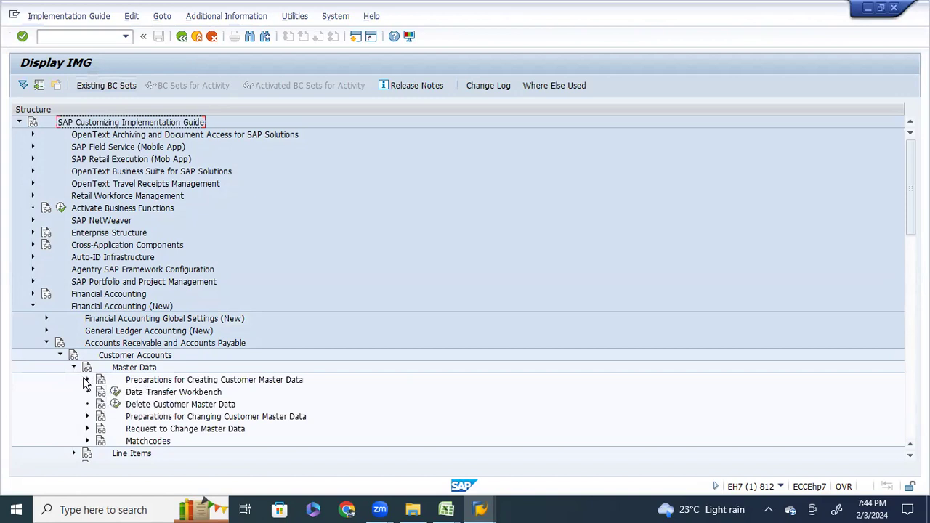
left_click(86, 379)
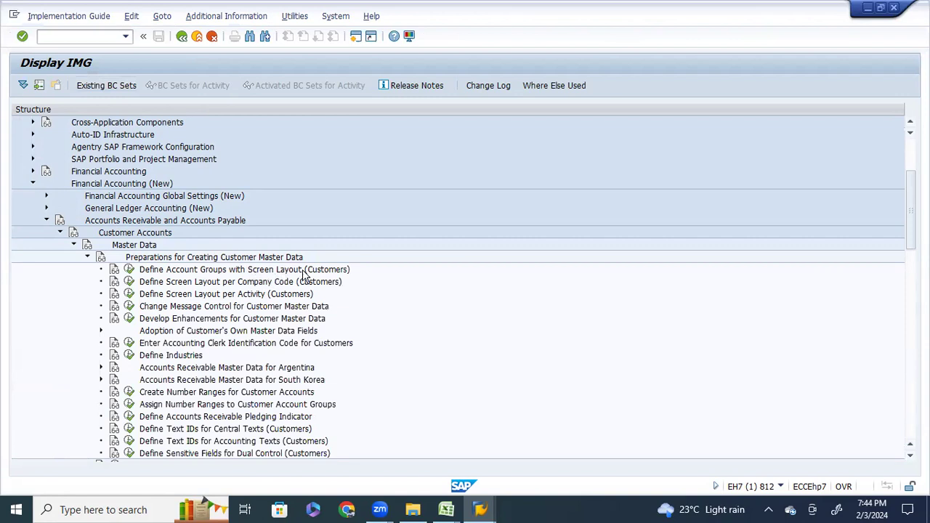
Step: Switch back to the Book1 workbook in Excel and enter "screen layout" in cell F21 below the menu path
left_click(447, 509)
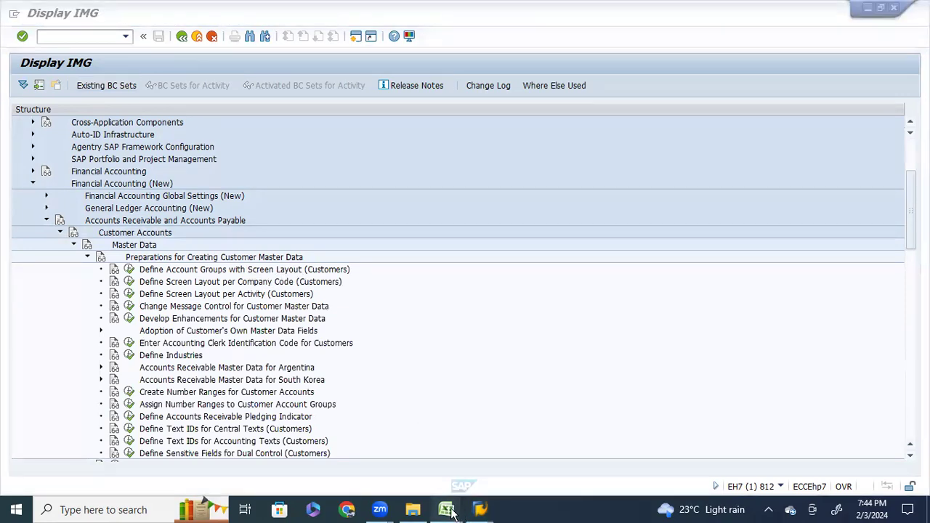
left_click(405, 455)
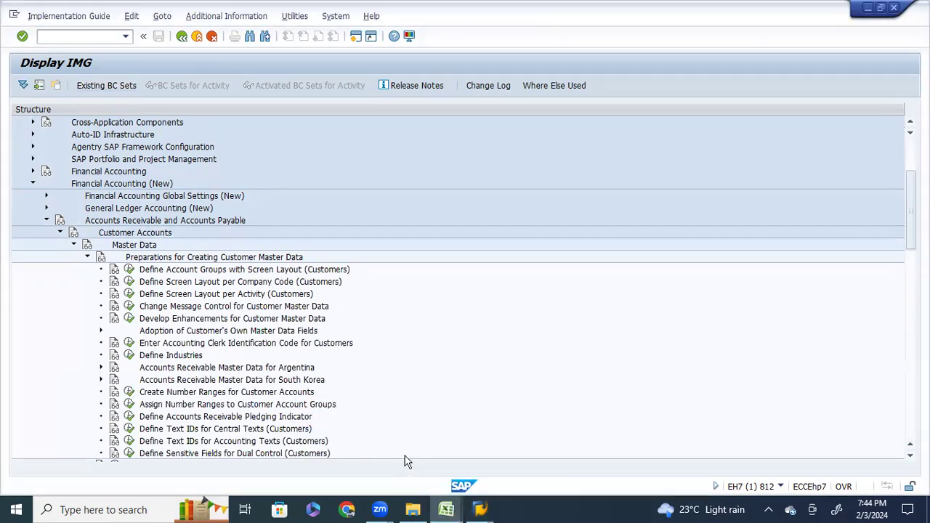
left_click(265, 406)
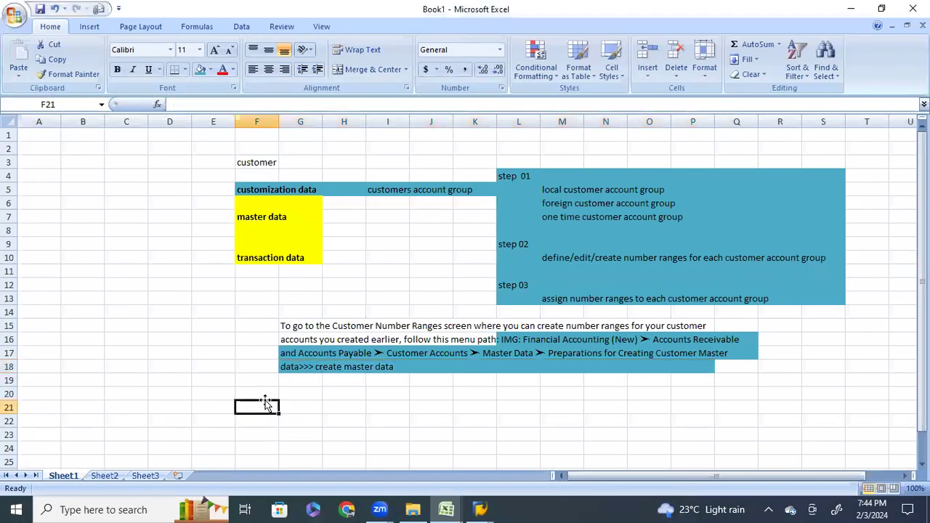
type("scre")
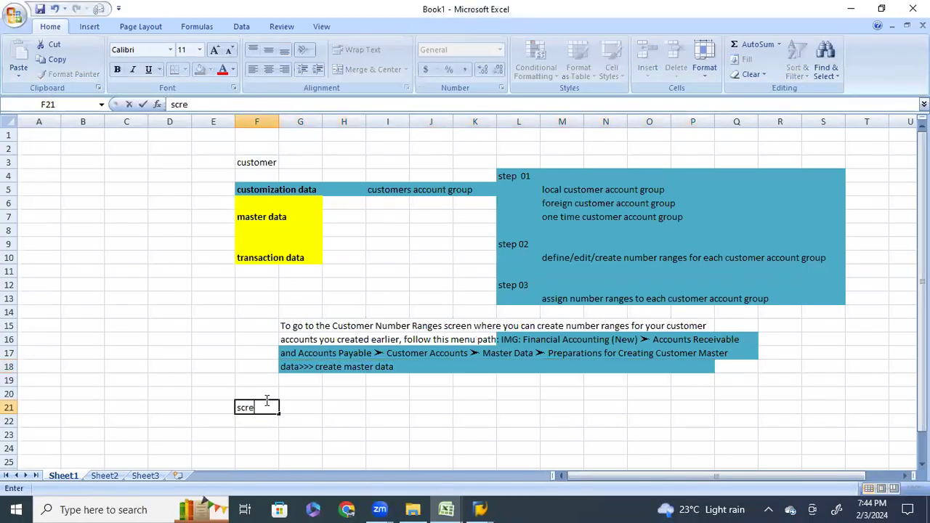
type("en layout")
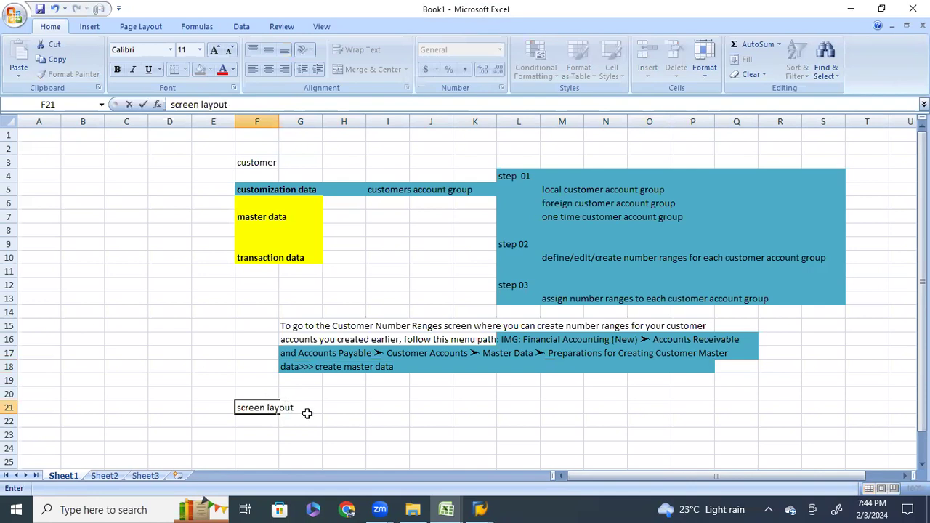
Step: Enter "field status" in cell H21, beside the "screen layout" note
left_click(336, 407)
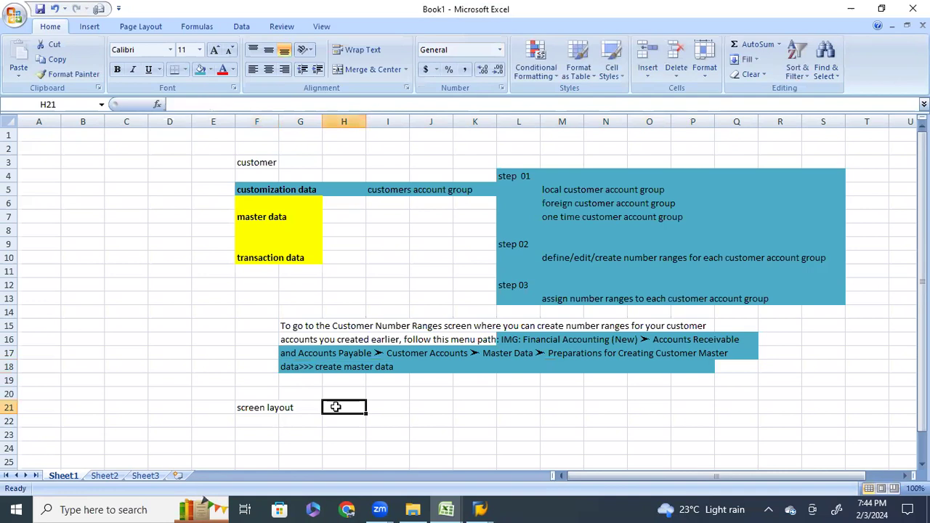
type("fie")
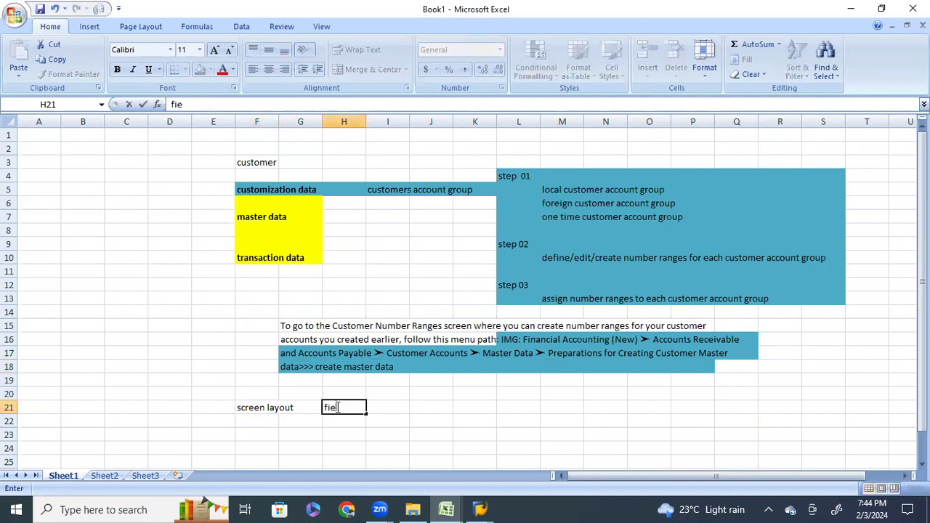
type("ld status")
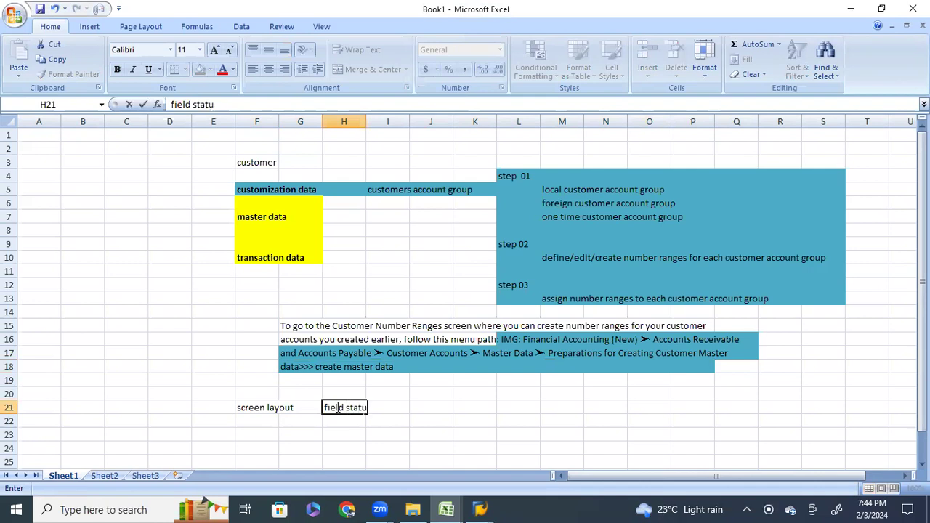
left_click(252, 416)
Step: Switch to the SAP implementation guide, open Define Account Groups with Screen Layout (Customers) and start a new account group entry
left_click(480, 511)
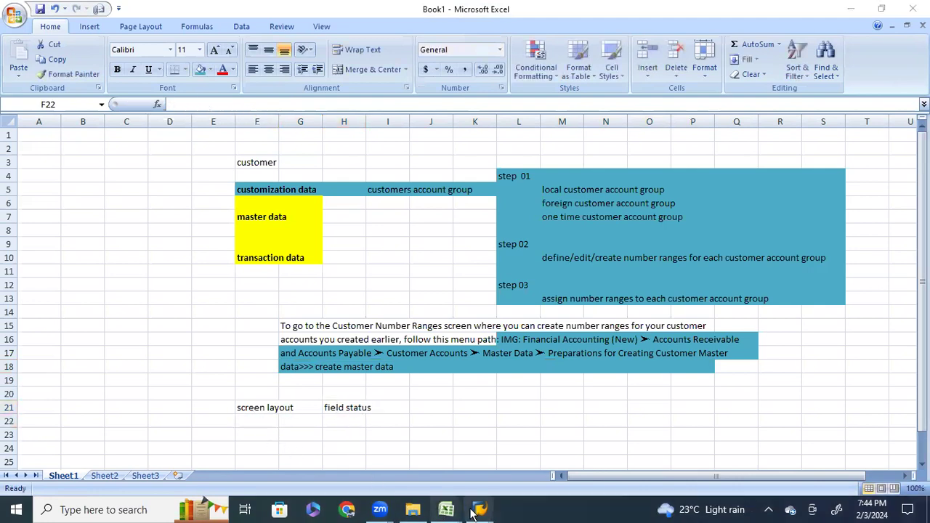
left_click(466, 408)
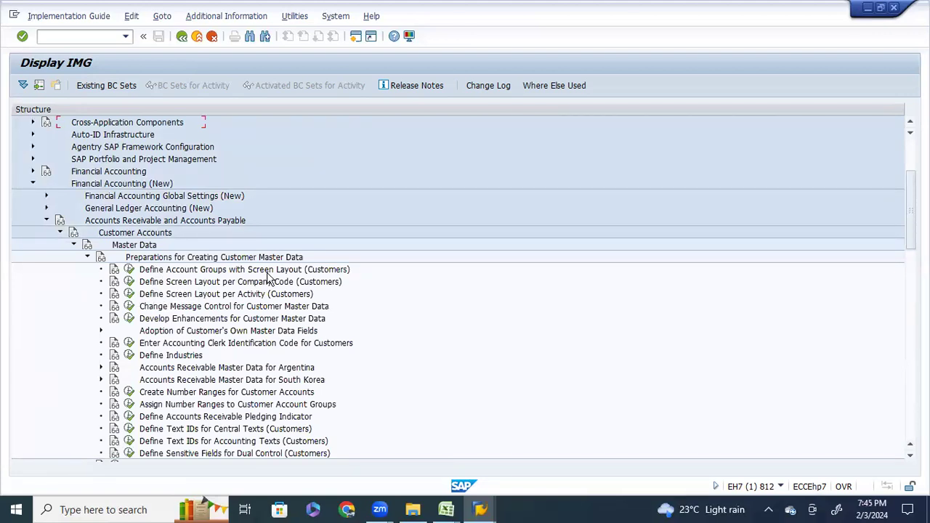
left_click(130, 270)
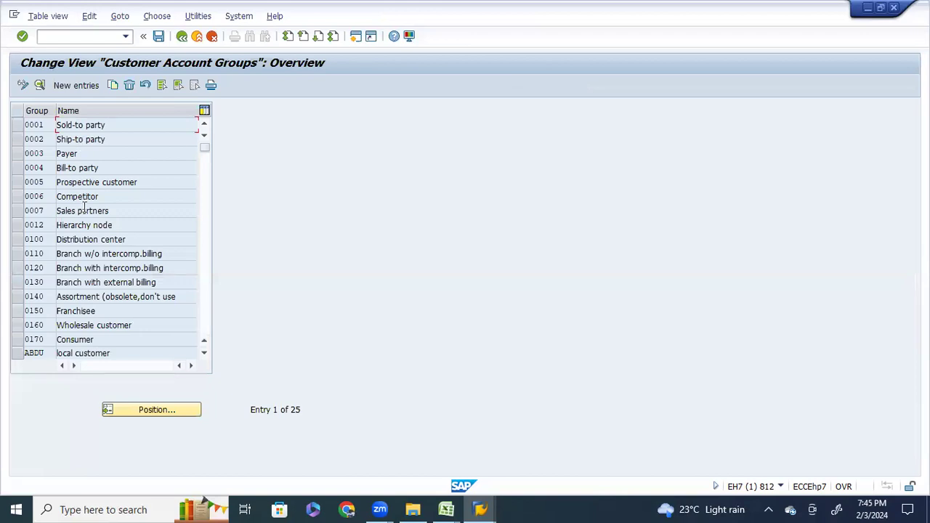
left_click(76, 85)
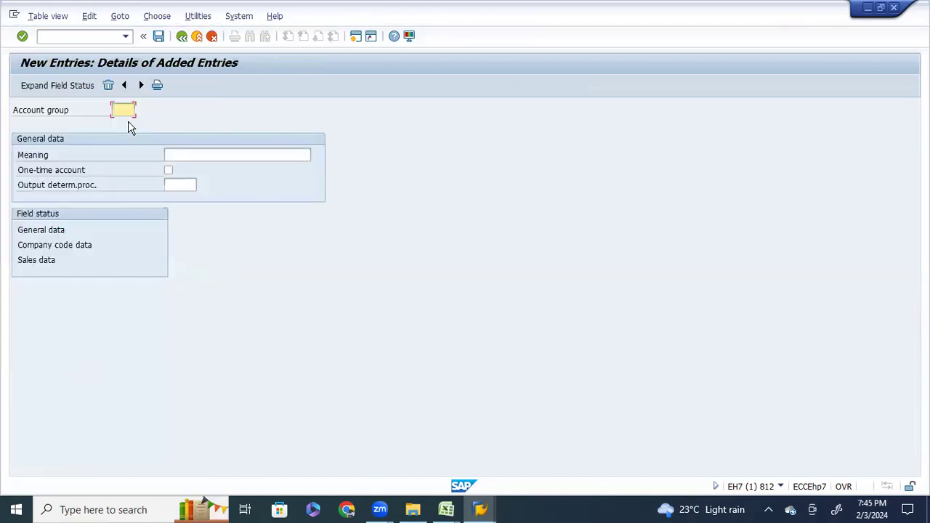
Step: Switch back to the Book1 workbook in Excel and review the local, foreign and one time customer account groups under step 01
left_click(476, 512)
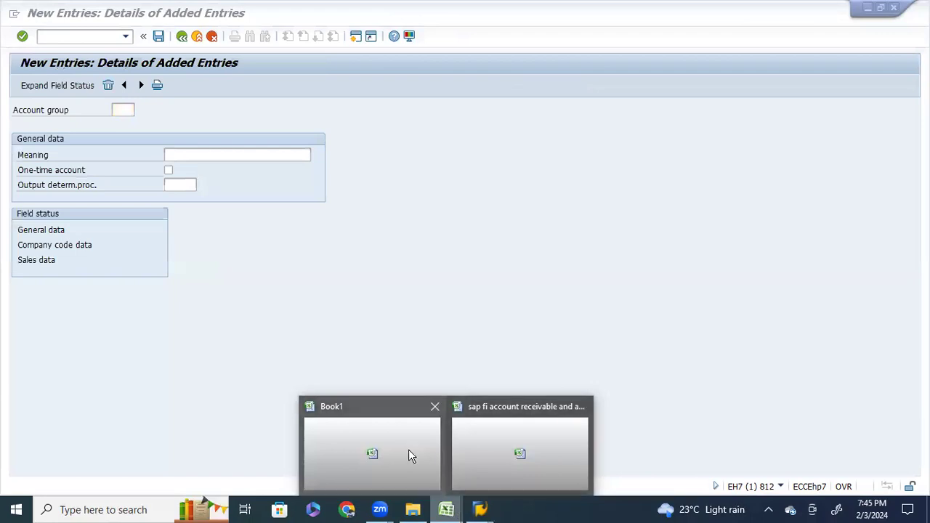
left_click(407, 450)
left_click(407, 453)
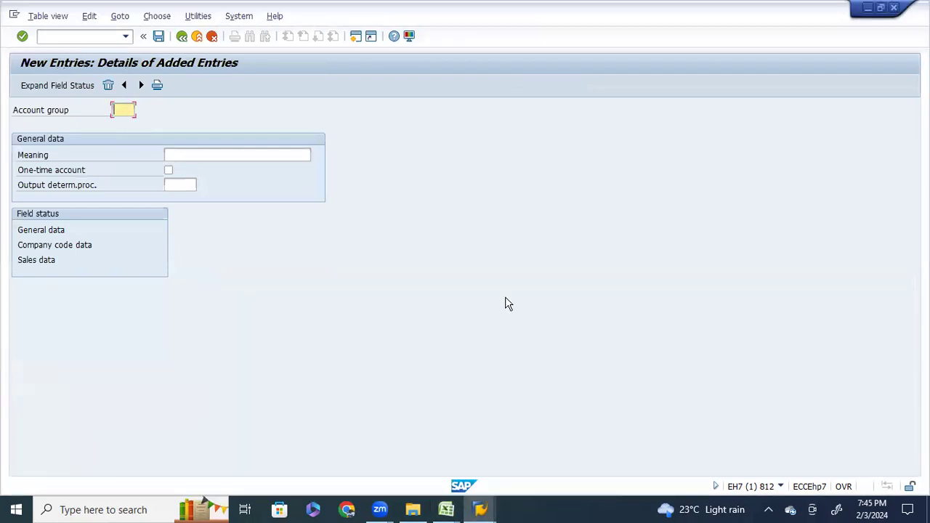
left_click(868, 8)
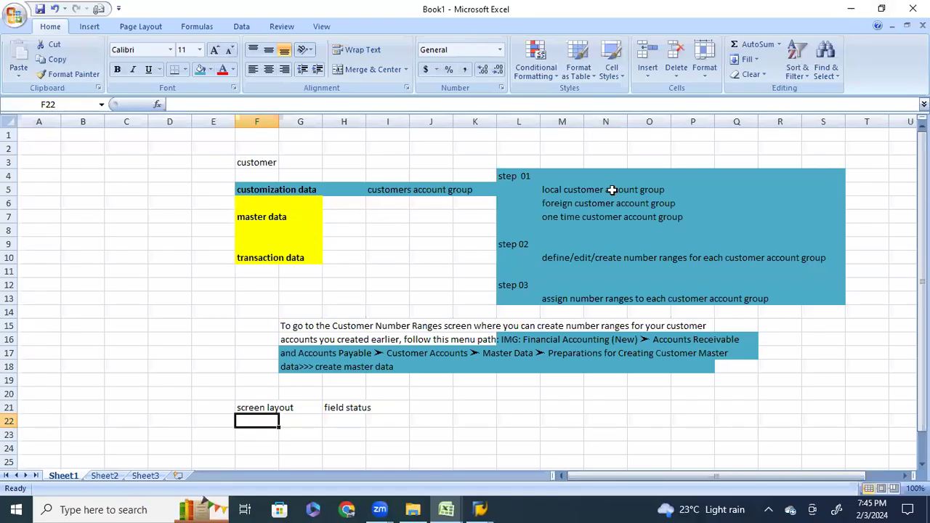
left_click(556, 189)
left_click(567, 203)
left_click(578, 217)
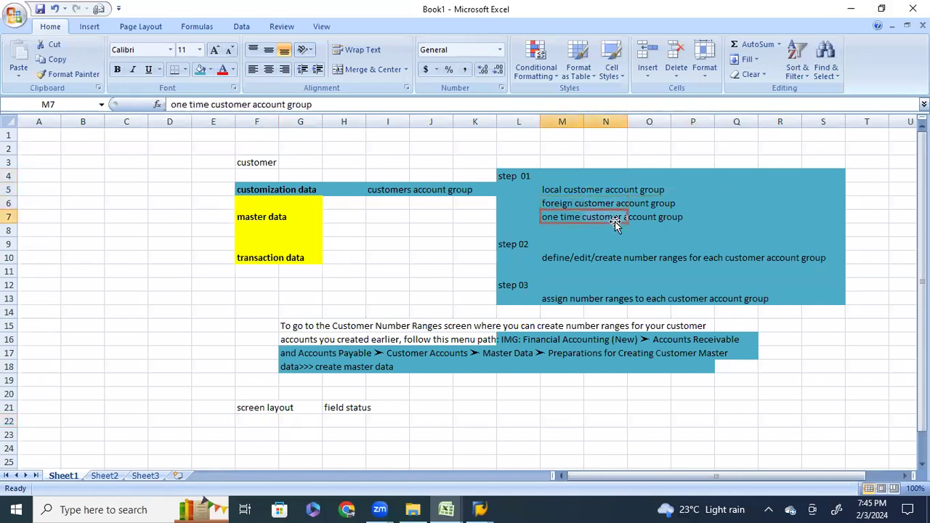
Step: Enter "ahmed pvt ltd/ali & co." in cell P5 as example customers for the local customer account group
left_click(694, 187)
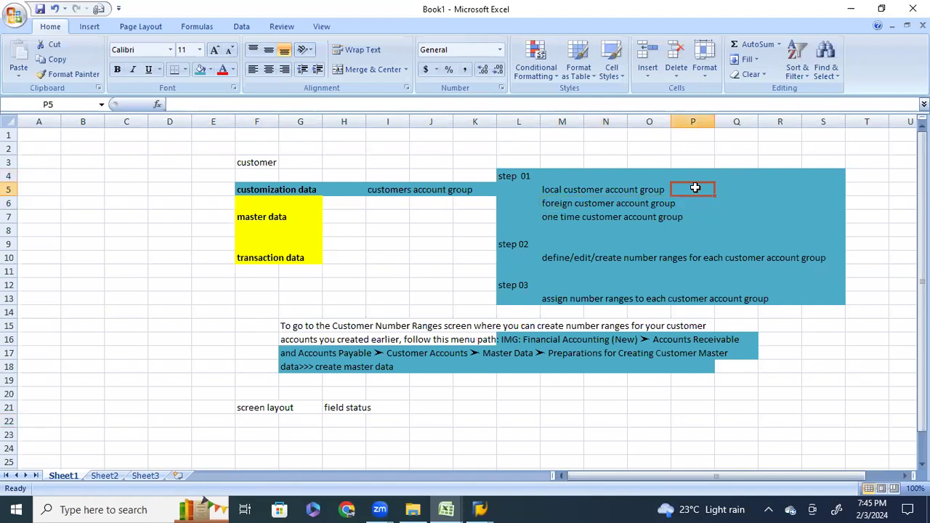
type("am")
key("BackSpace")
type("hmed")
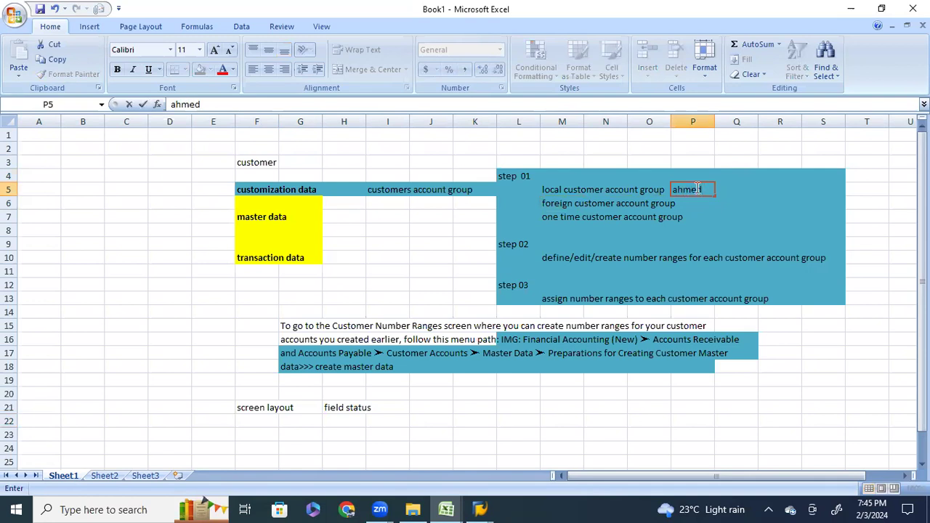
type(" pvt ltd")
left_click(736, 189)
type("/ali")
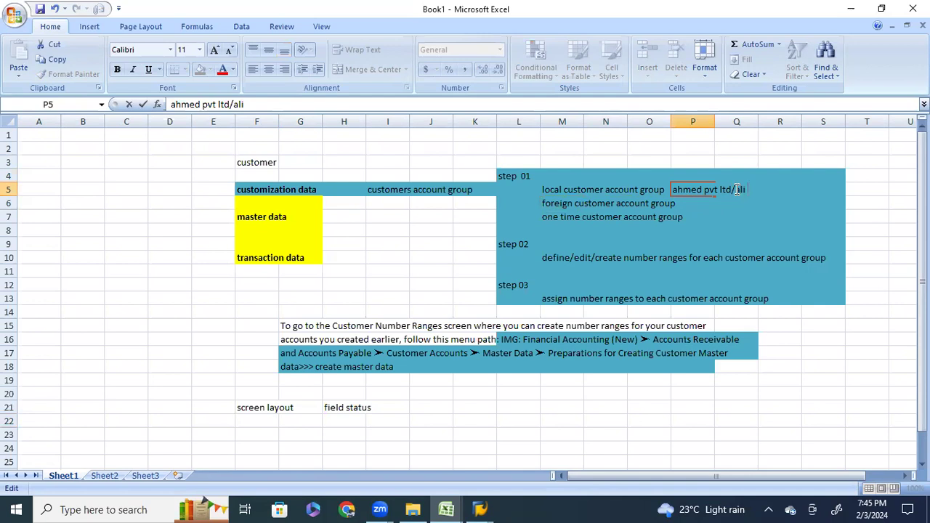
type(" & co.")
left_click(719, 218)
left_click(691, 189)
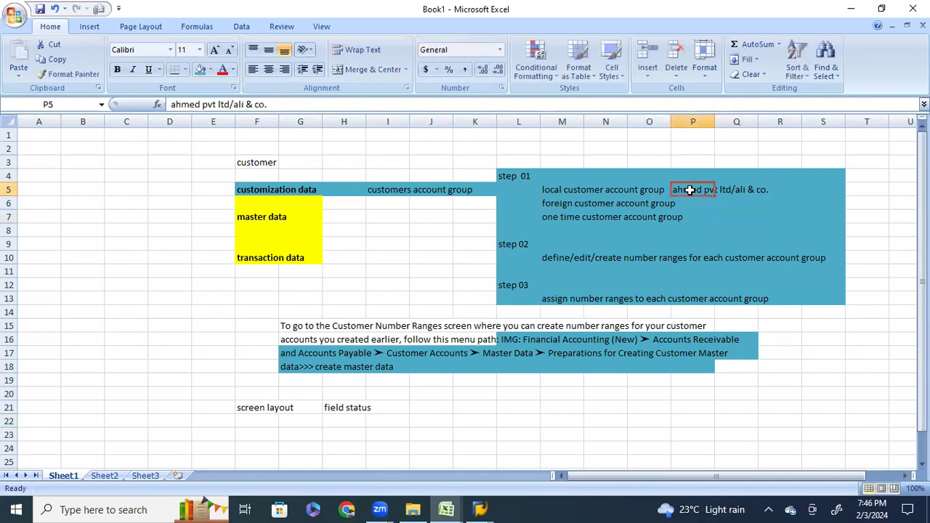
Step: Add the local customer account group's number range by entering 100100 in cell S5 and 200200 in cell T5
left_click_drag(567, 189, 639, 195)
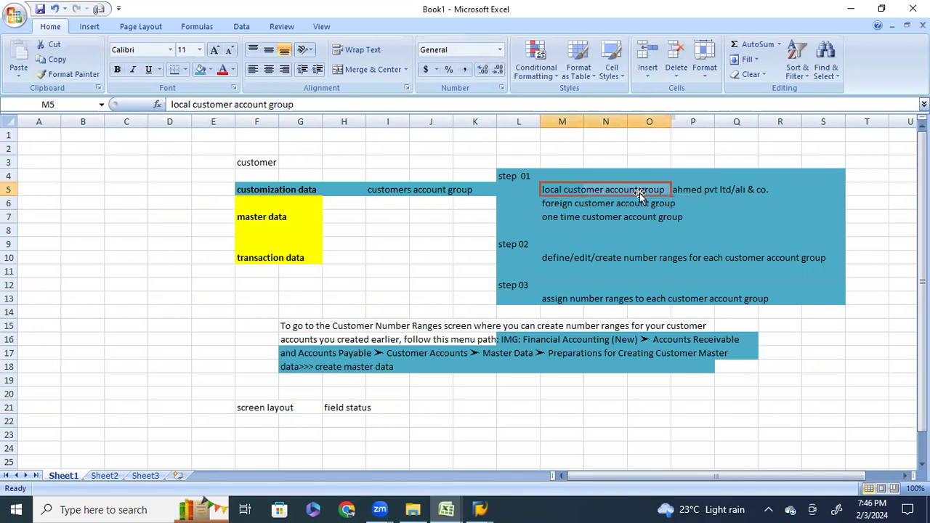
left_click_drag(557, 256, 636, 258)
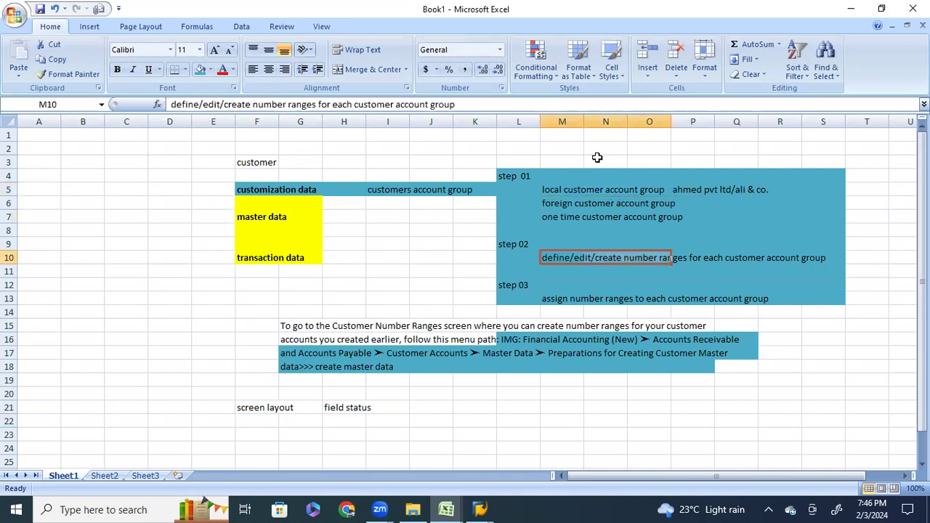
left_click(811, 191)
type("1")
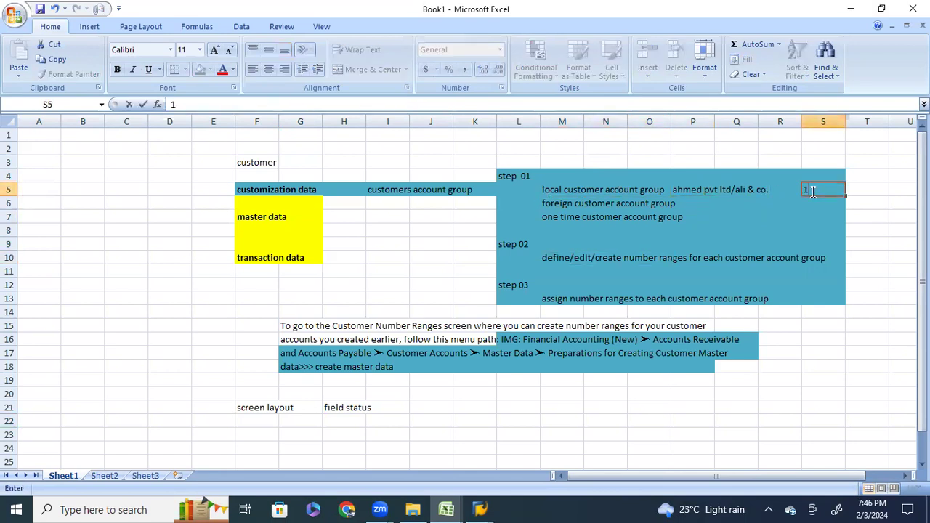
type("00100")
left_click(859, 191)
type("200200")
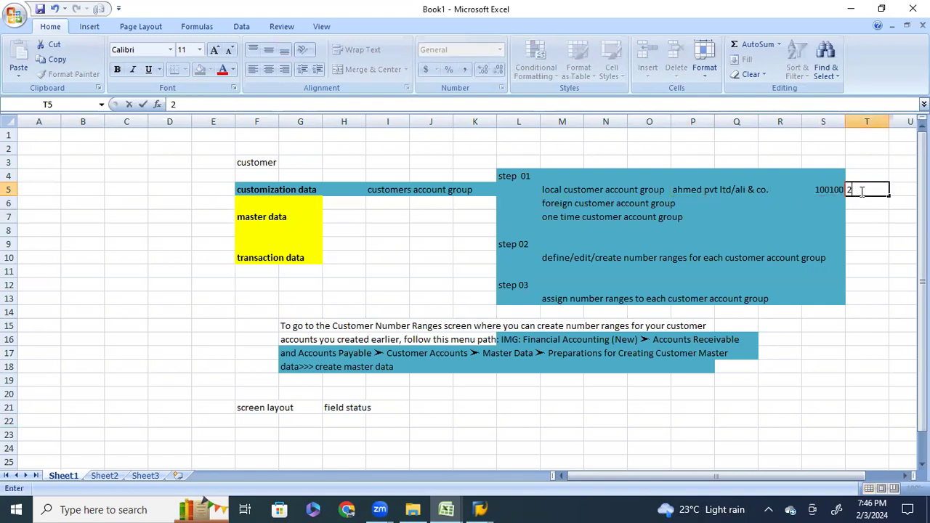
left_click(874, 229)
left_click(828, 191)
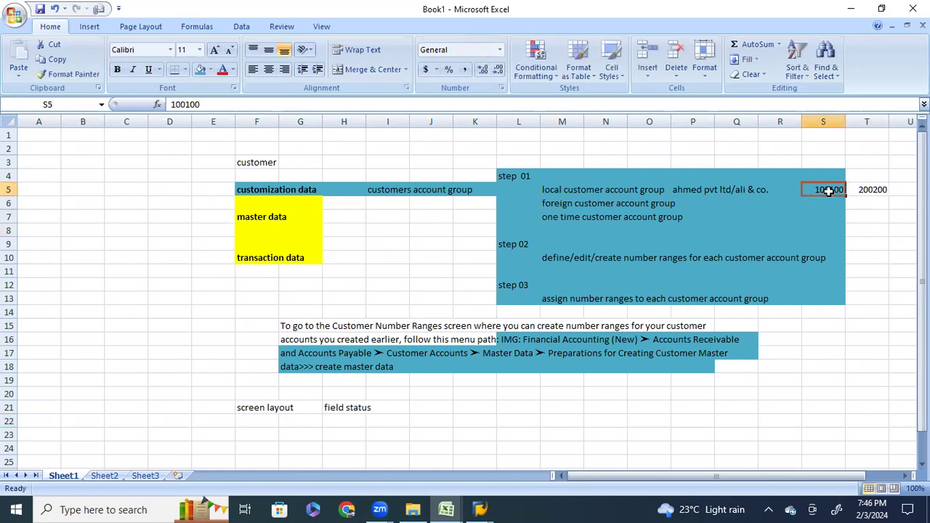
Step: Review the example customers, the master data heading and the number range noted for the local customer account group
left_click(694, 191)
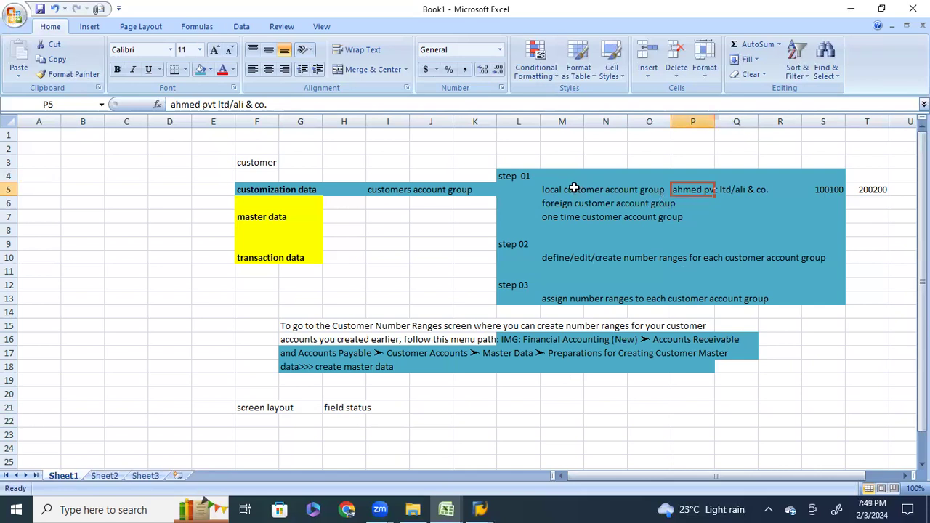
left_click(726, 192)
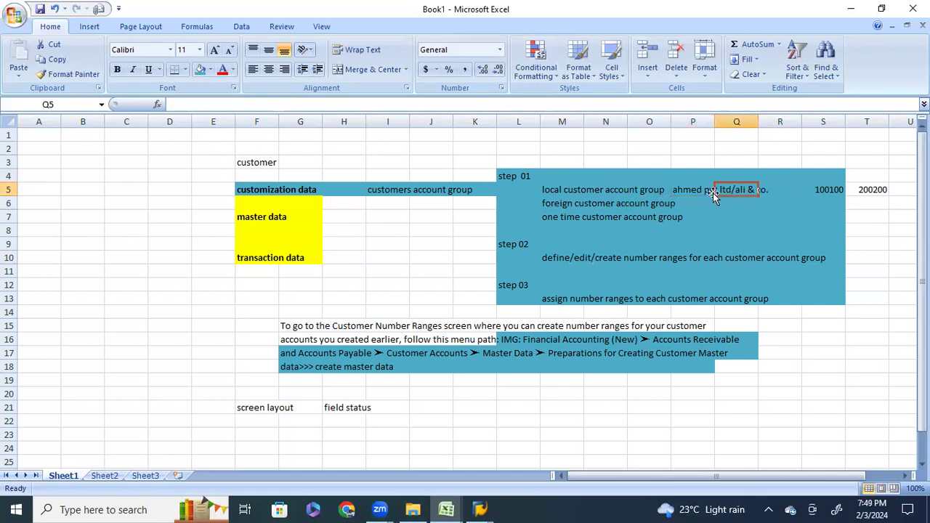
left_click(688, 191)
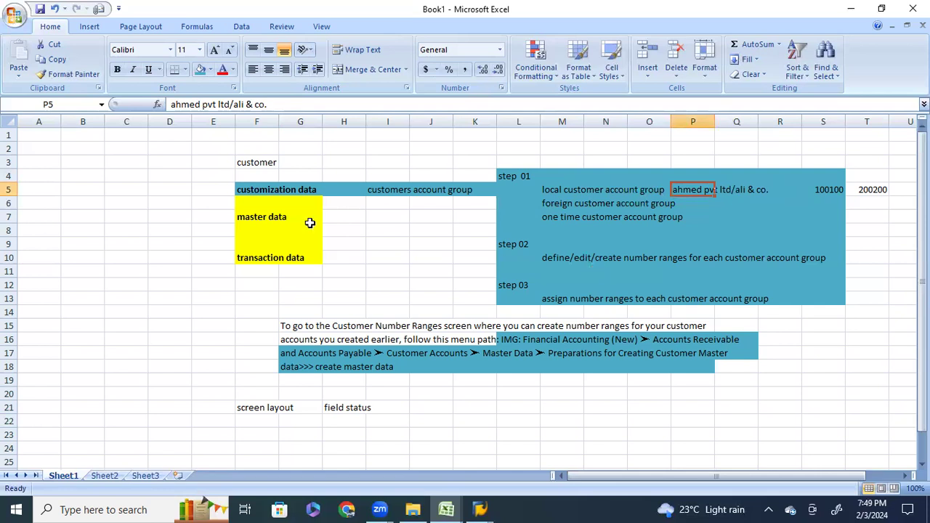
left_click(262, 218)
left_click(343, 219)
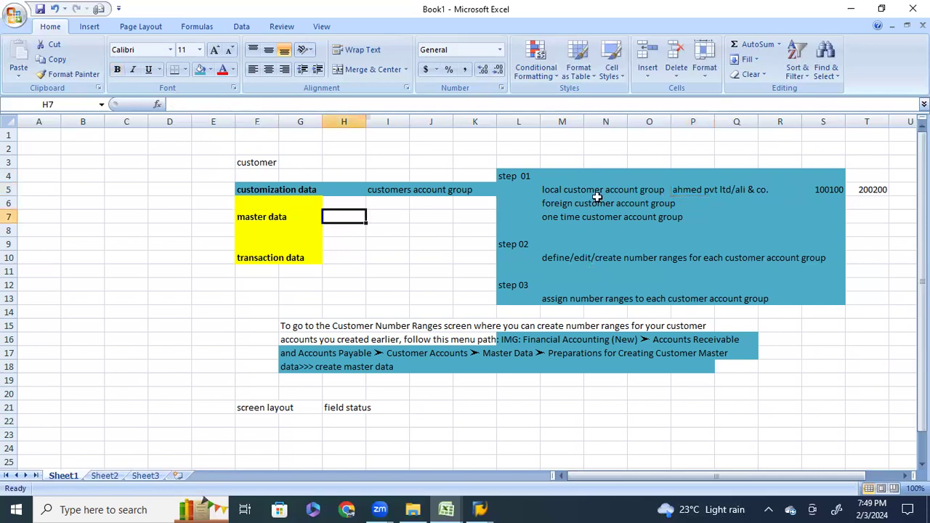
left_click(554, 259)
left_click_drag(547, 190, 612, 189)
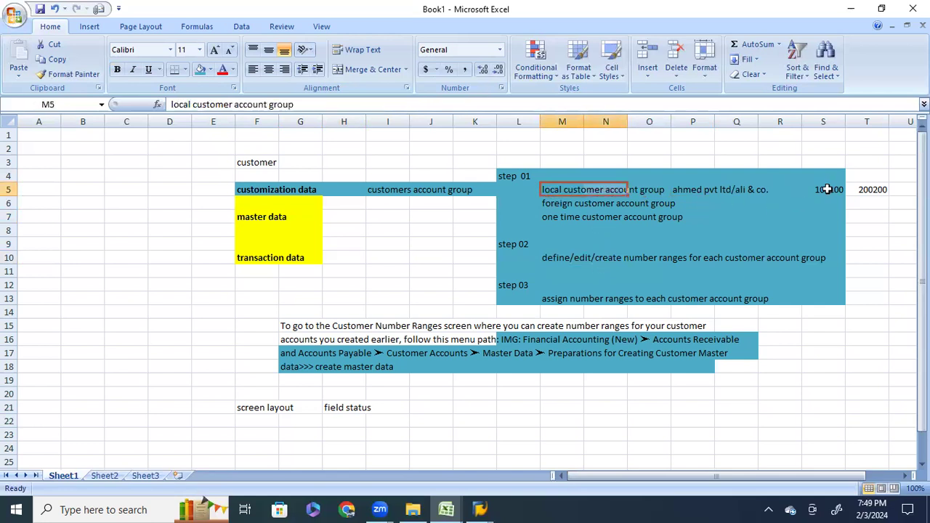
left_click_drag(827, 188, 880, 189)
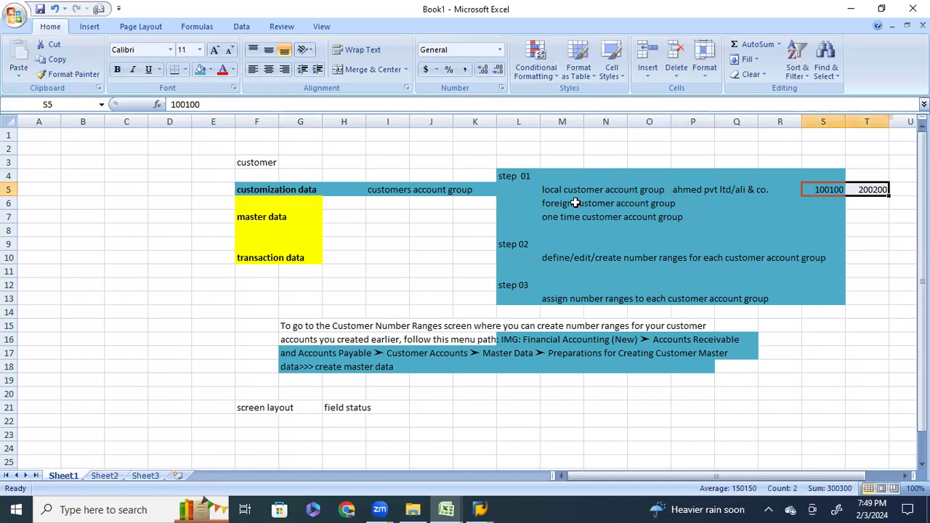
Step: Add the foreign customer account group's number range by entering 300300 in cell S6 and 400400 in cell T6
left_click(827, 204)
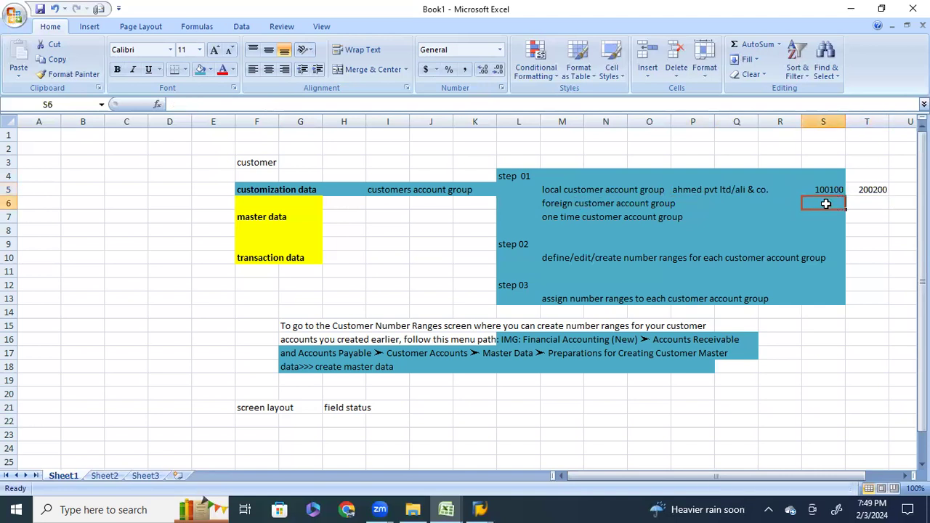
type("300300")
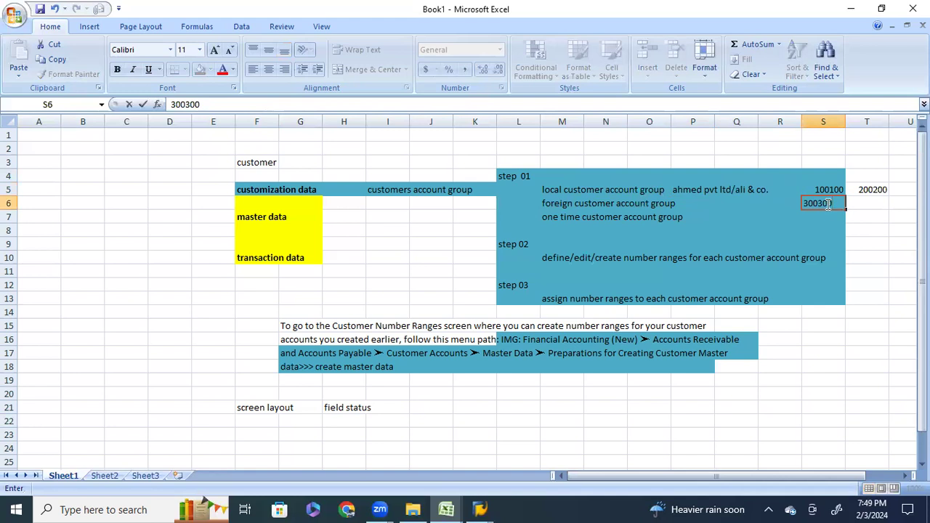
left_click(866, 204)
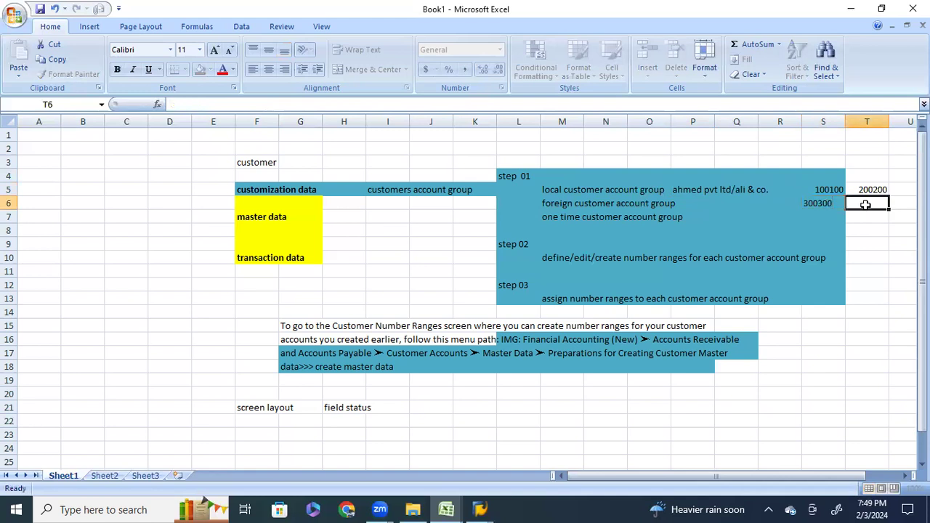
type("400400")
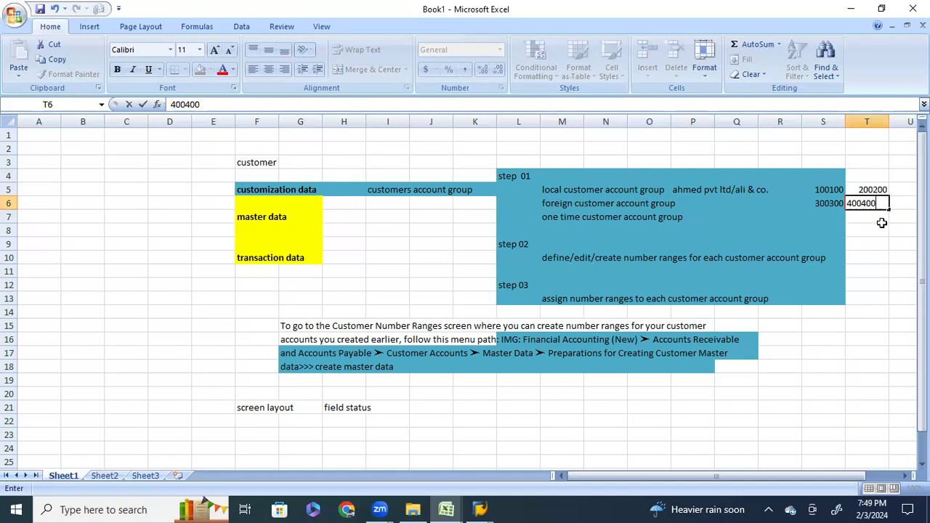
left_click(882, 228)
left_click(827, 203)
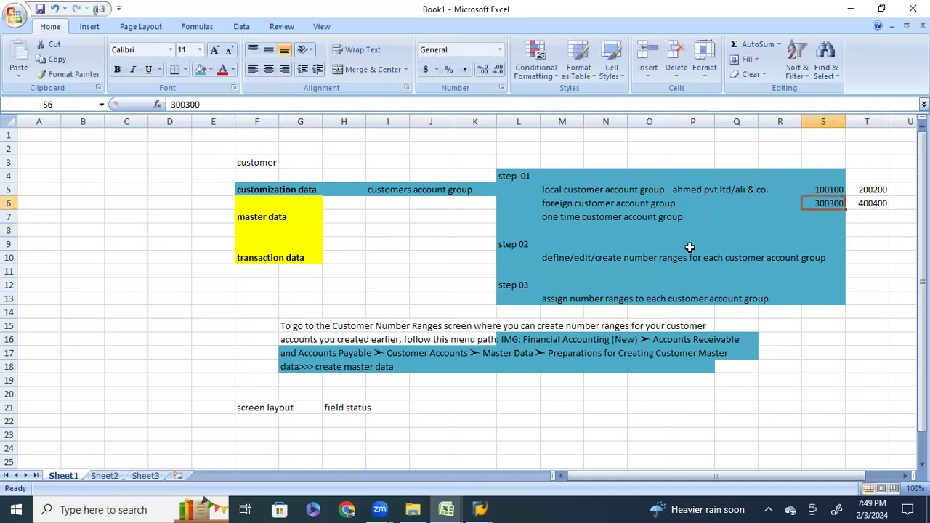
Step: Enter the company name "national foods" in cell B5, in the same row as the customization data heading
left_click(480, 509)
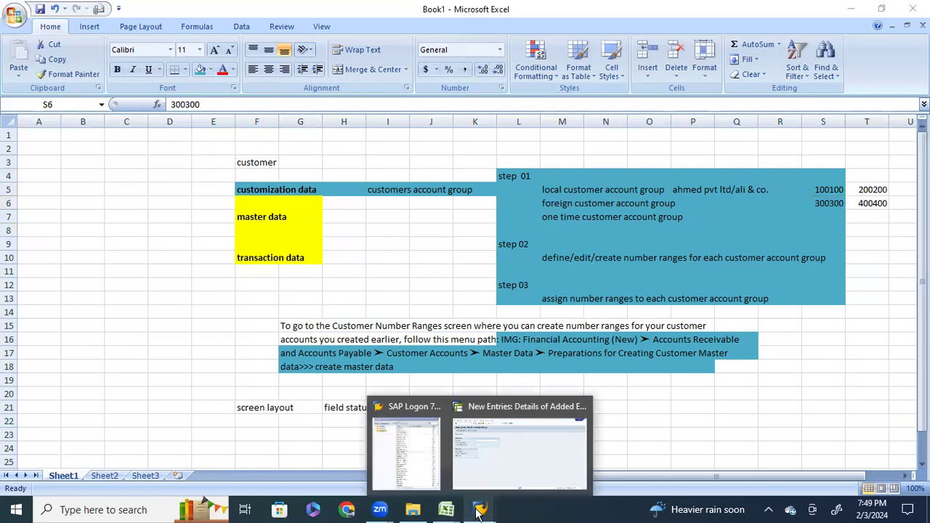
key("Escape")
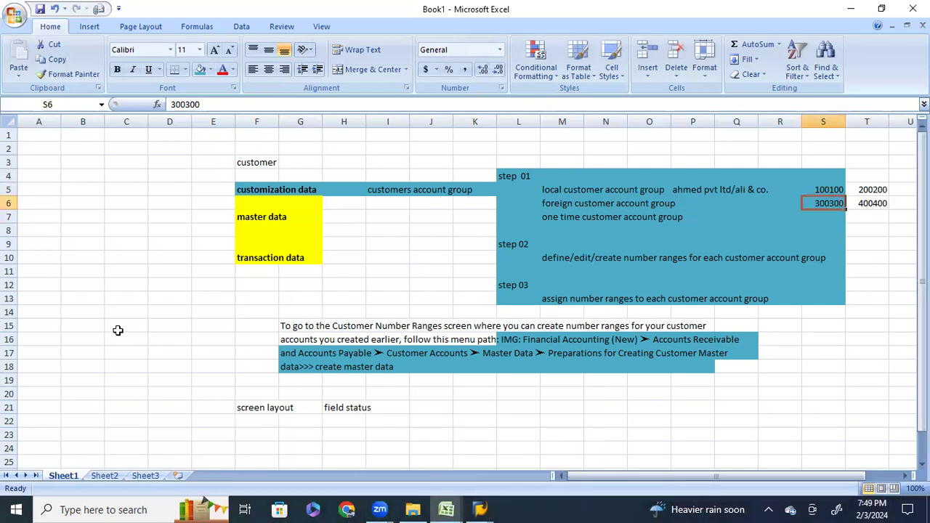
left_click(81, 196)
type("natio")
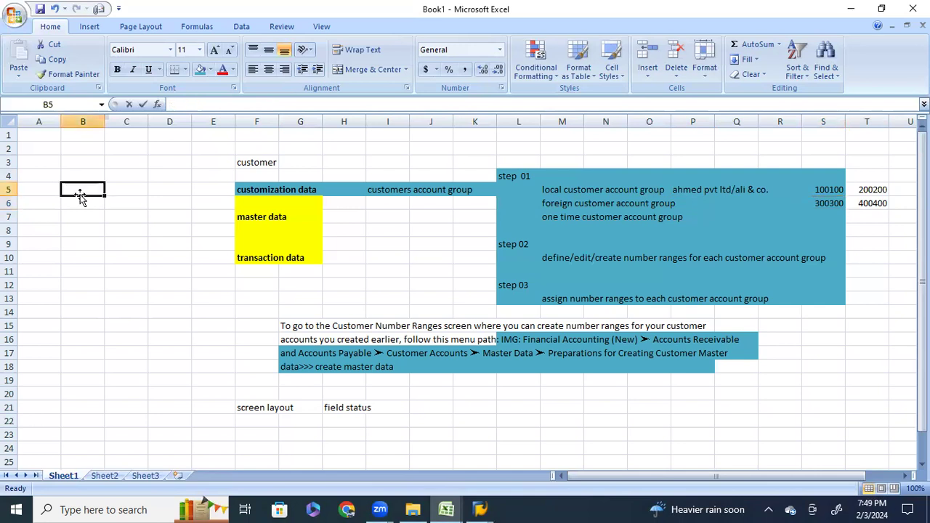
type("nal foods")
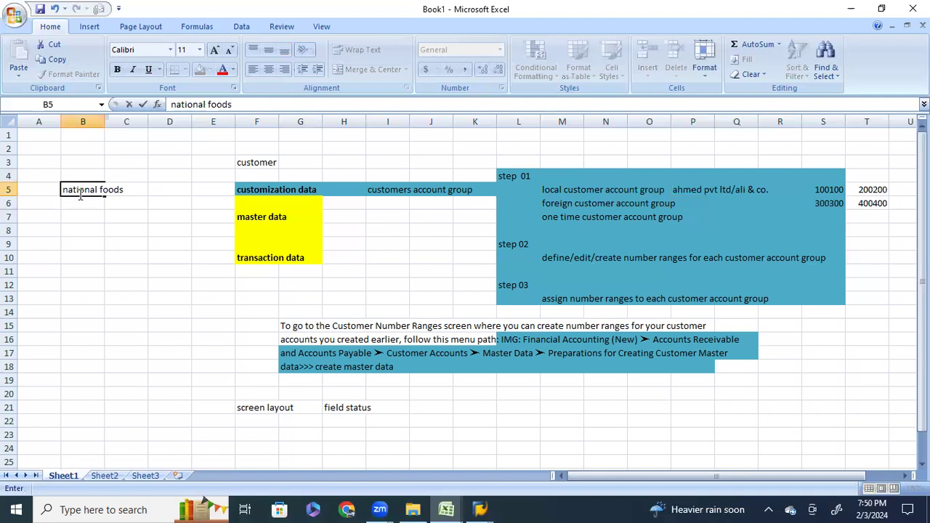
Step: Enter 400 in cell B7, below the company name "national foods"
left_click(70, 214)
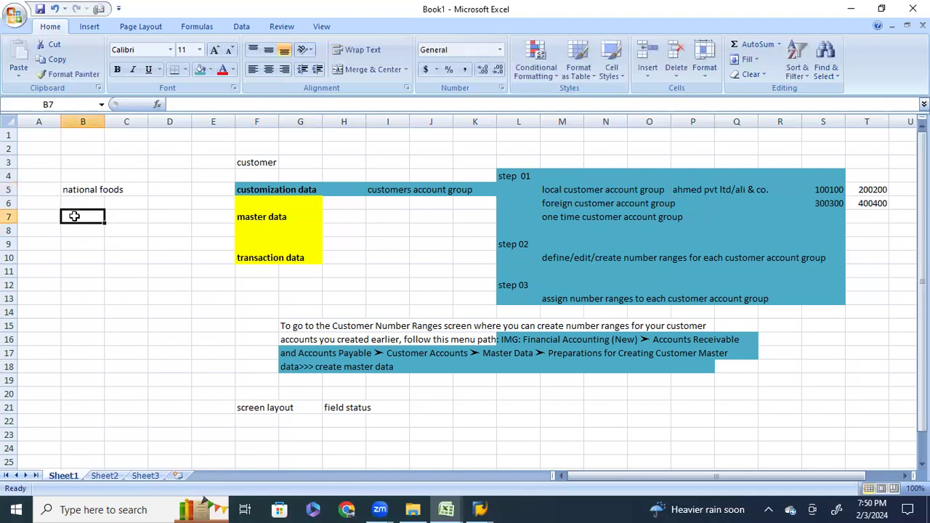
type("400")
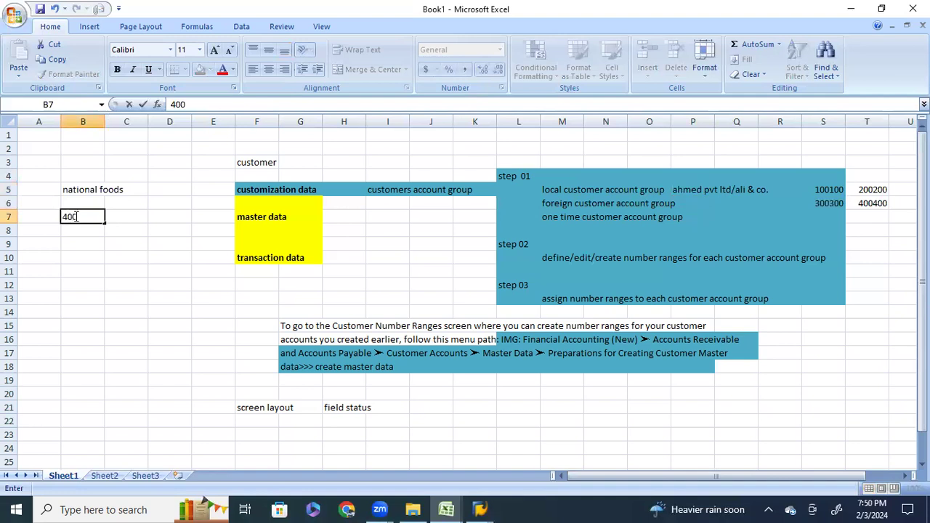
left_click(79, 244)
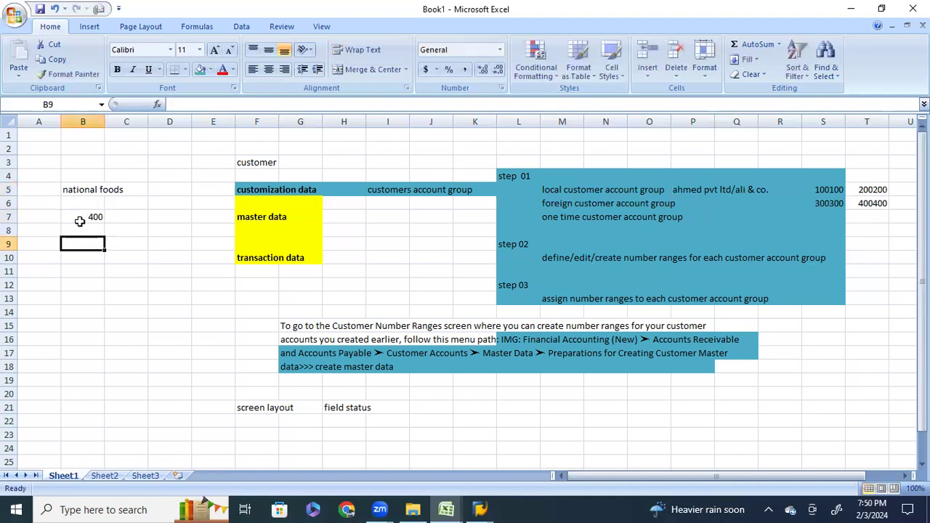
left_click(80, 221)
left_click(120, 218)
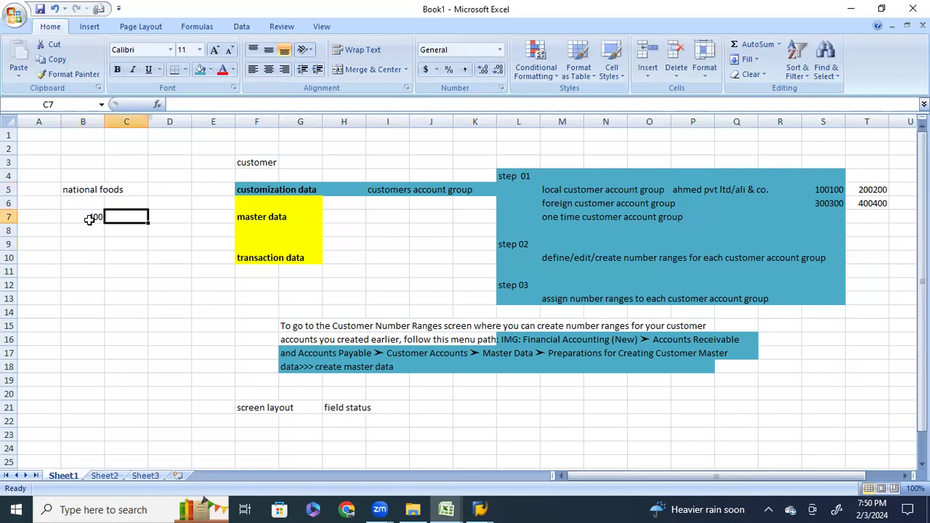
left_click(89, 219)
left_click(80, 242)
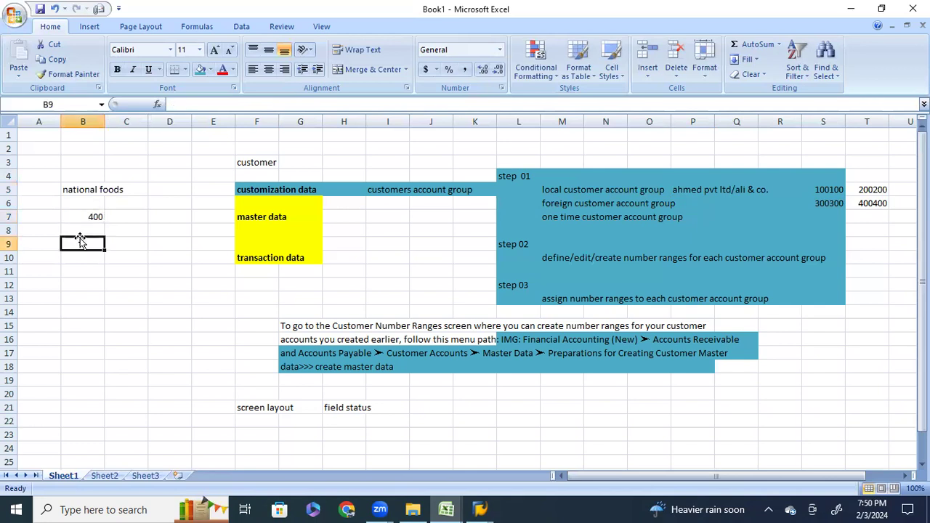
left_click(82, 218)
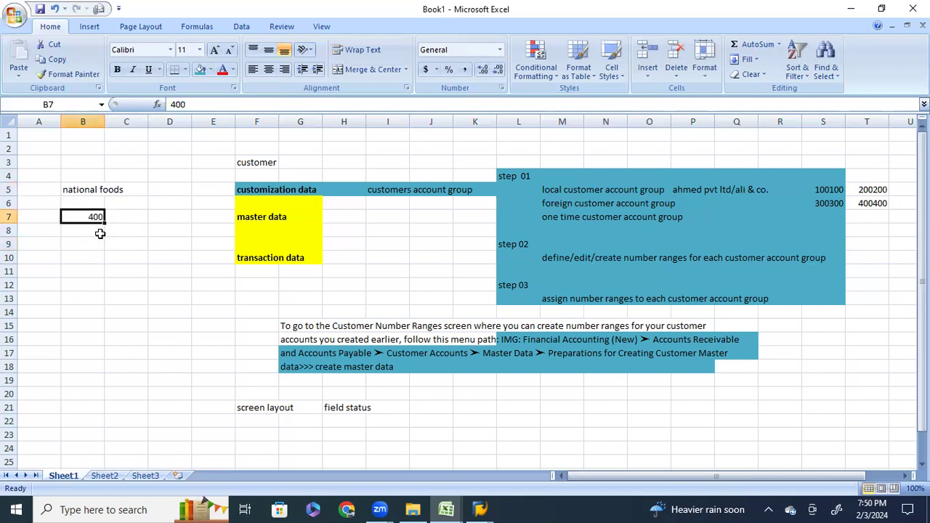
left_click(122, 217)
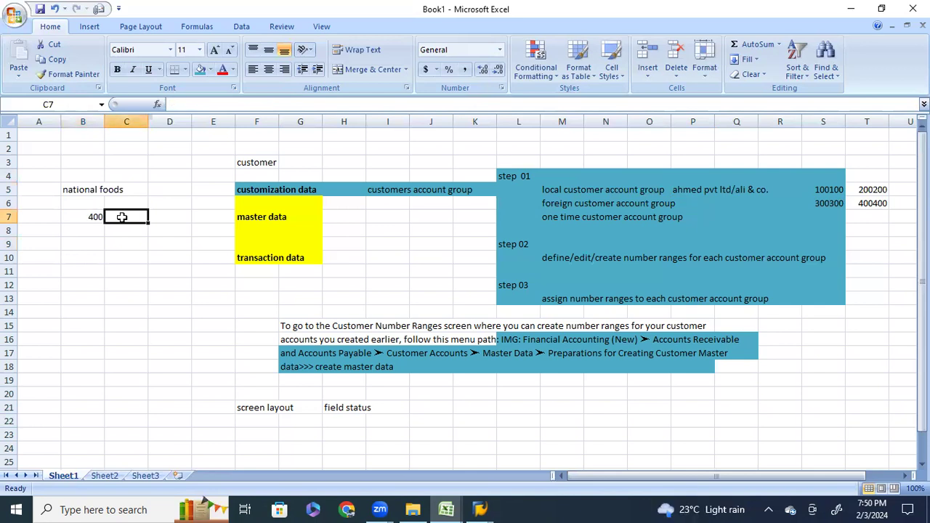
left_click(91, 218)
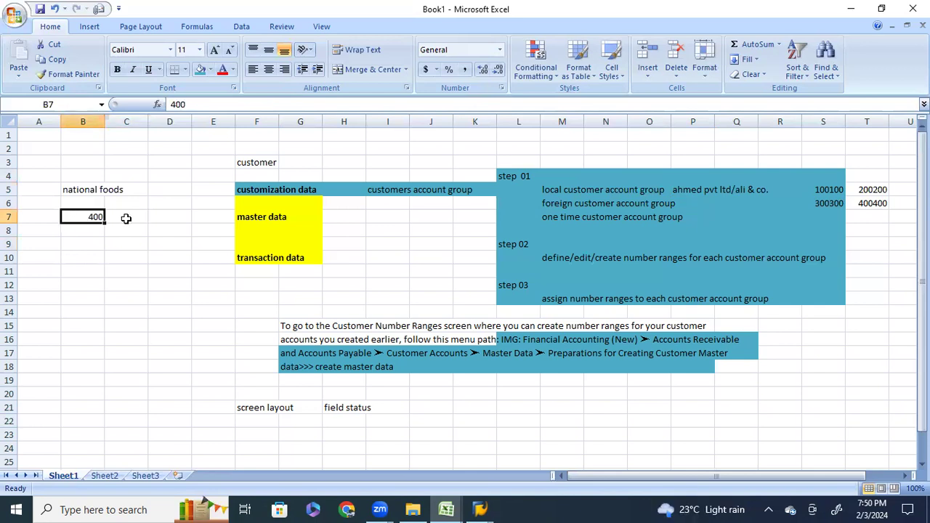
left_click(126, 218)
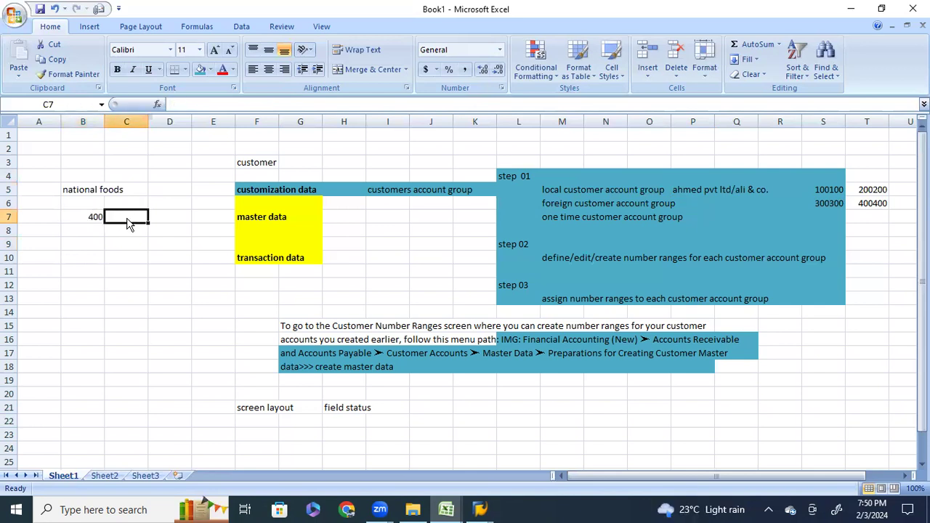
left_click(93, 218)
left_click(124, 216)
left_click(87, 217)
left_click(87, 239)
left_click(93, 217)
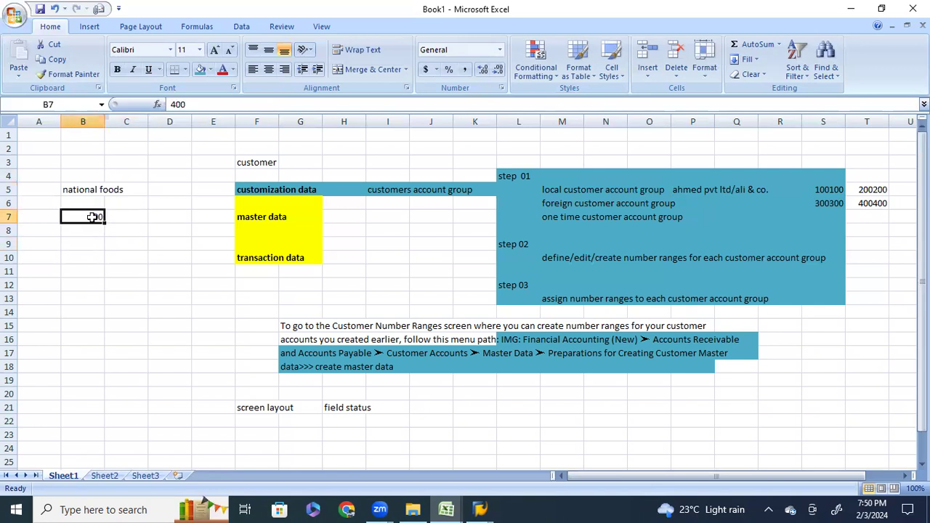
left_click(130, 216)
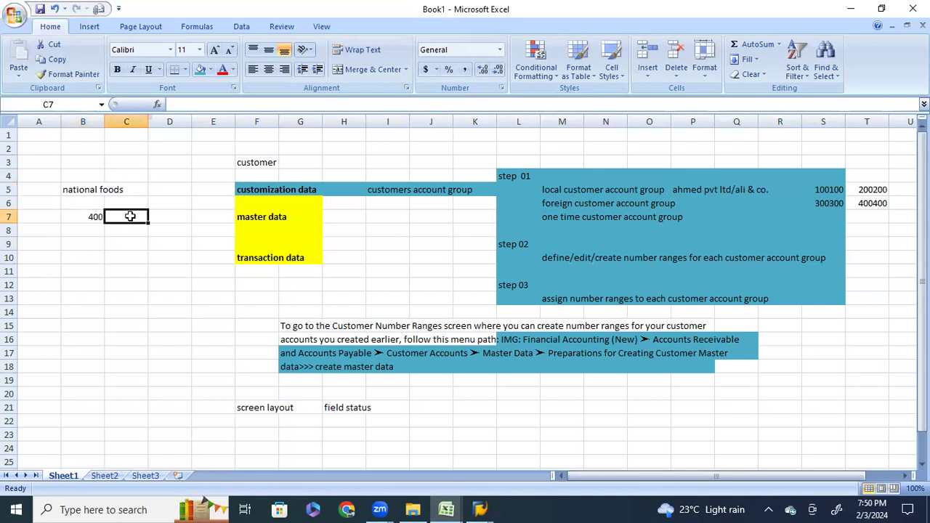
left_click(81, 219)
left_click(120, 222)
Step: Clear the number in cell B7 and the example company name in cell B5
left_click(85, 218)
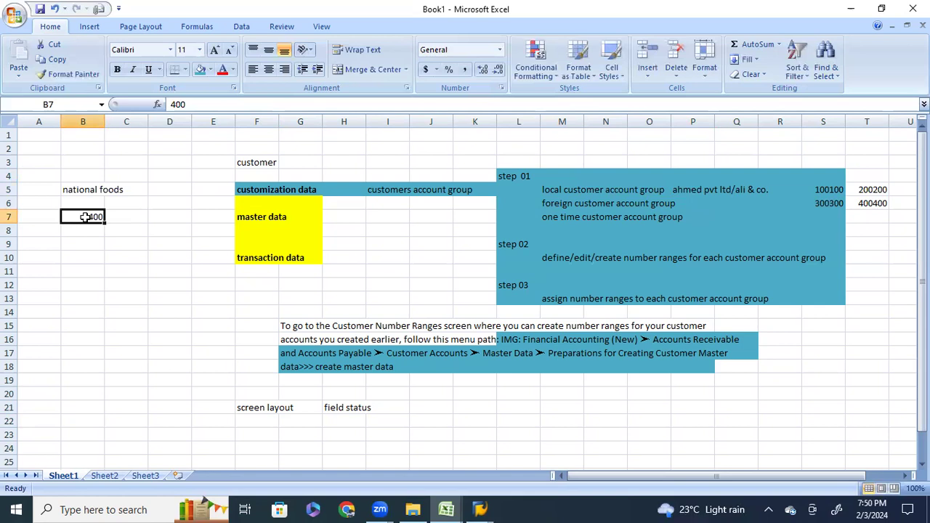
key("BackSpace")
left_click(83, 189)
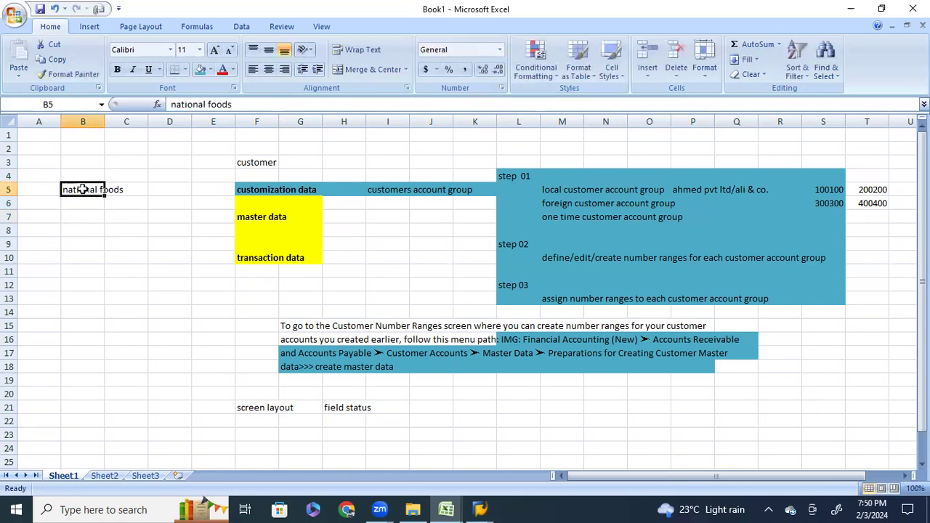
key("BackSpace")
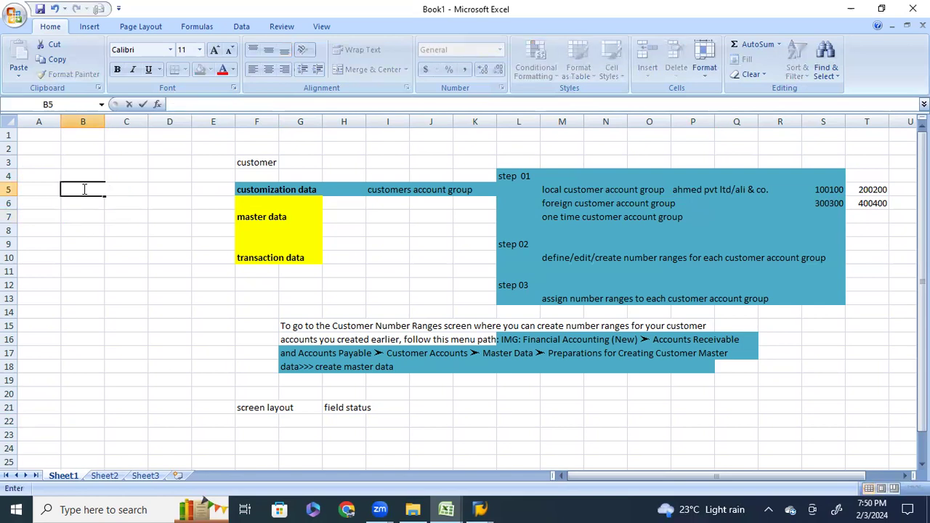
left_click(109, 244)
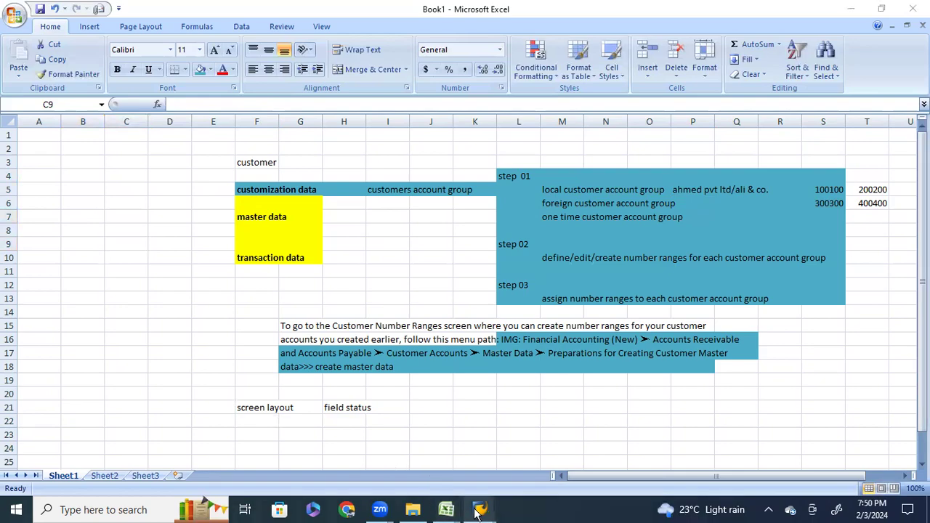
Step: Switch to SAP and fill the new customer account group entry with account group 1c01 and the meaning "local customer ac group"
mouse_move(478, 510)
left_click(488, 466)
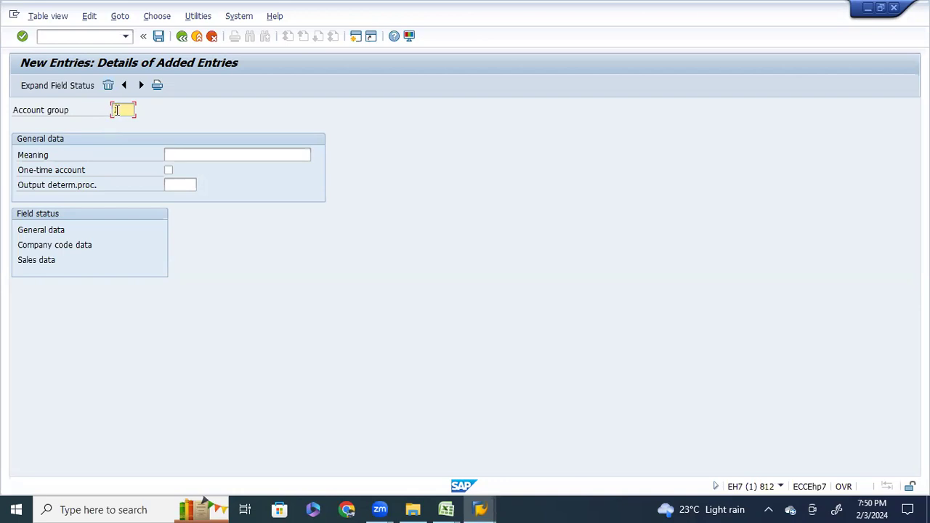
type("zc")
type("01")
left_click(187, 156)
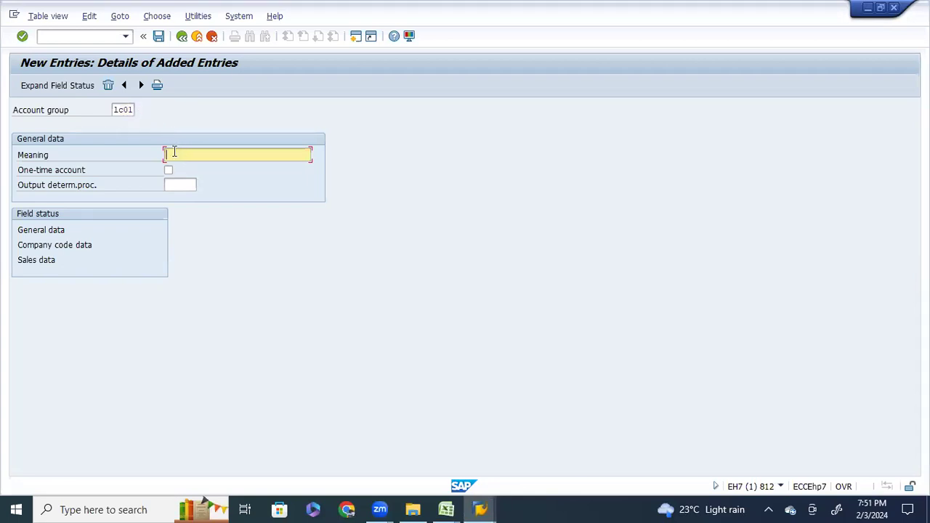
type("local customer ac group")
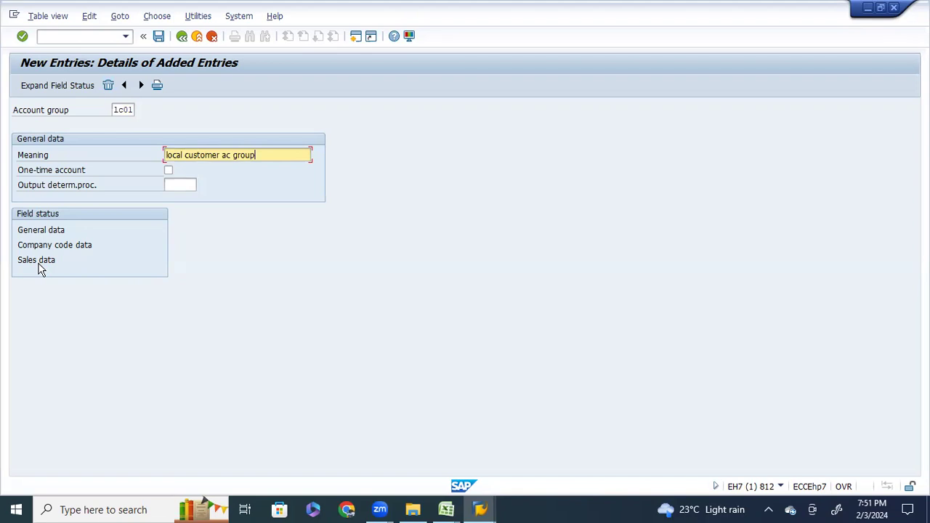
Step: Switch back to the Book1 workbook in Excel and enter "general data" in cell K22, below the field status note
left_click(446, 509)
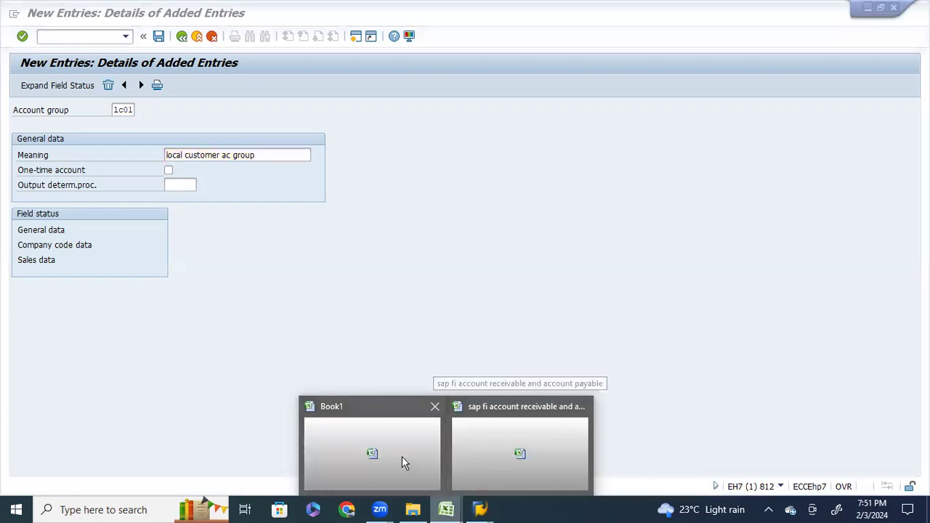
left_click(528, 304)
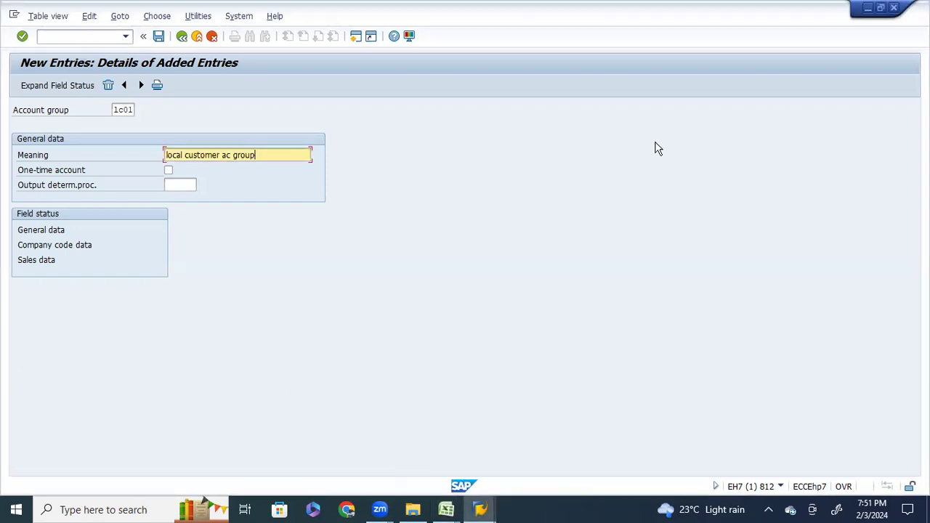
left_click(867, 8)
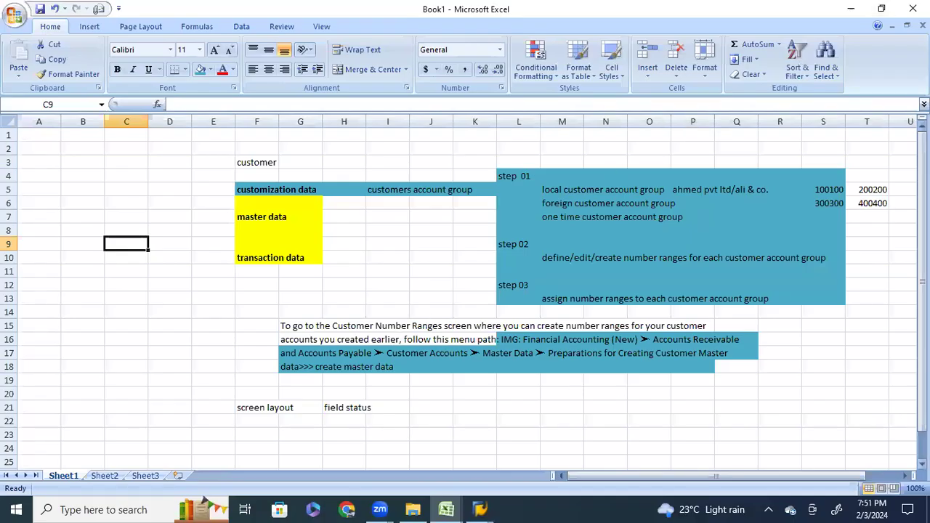
left_click_drag(923, 415, 923, 429)
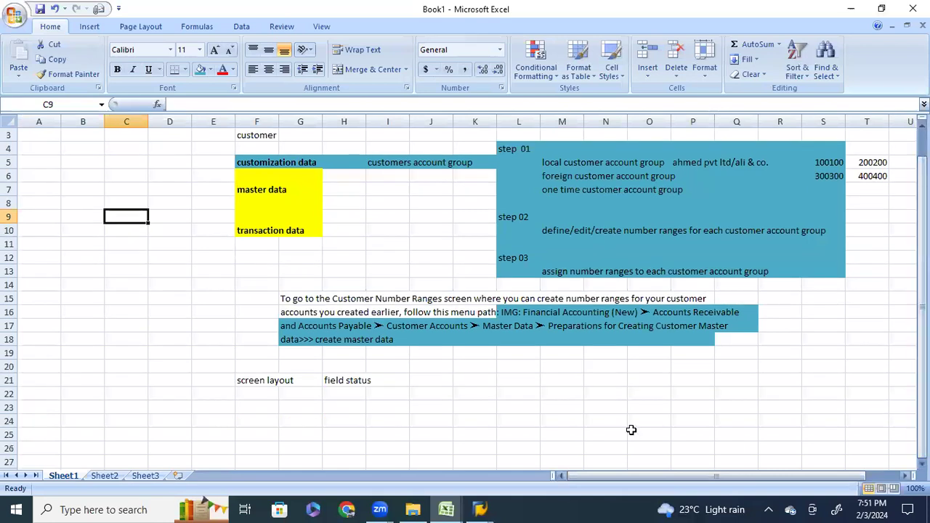
left_click(493, 394)
type("generak")
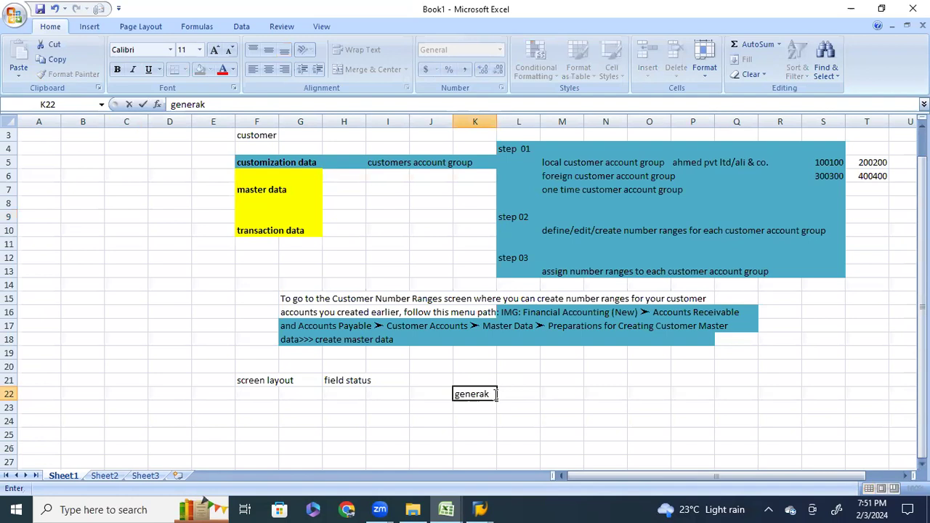
key("BackSpace")
type("l data")
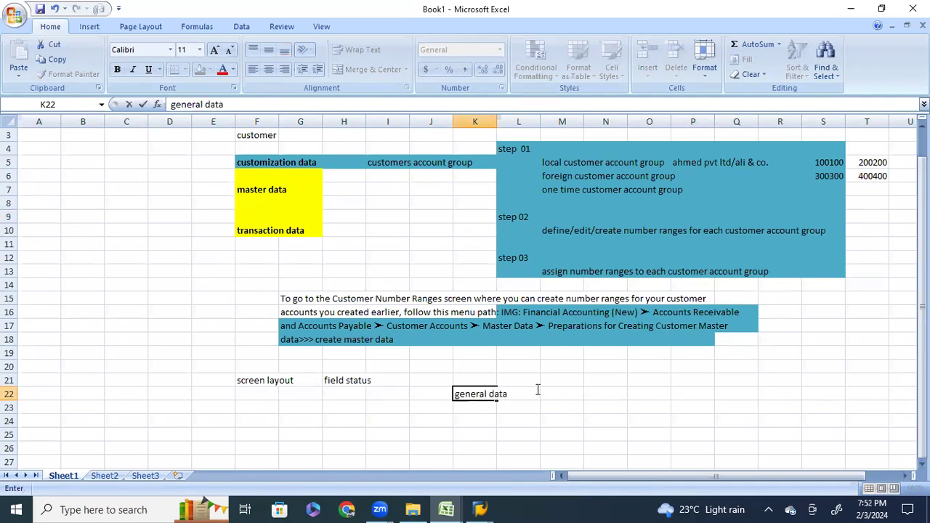
Step: Describe general data by entering "client level" in cell M22 and "accessible for all company codes" in cell O22
left_click(548, 393)
type("client")
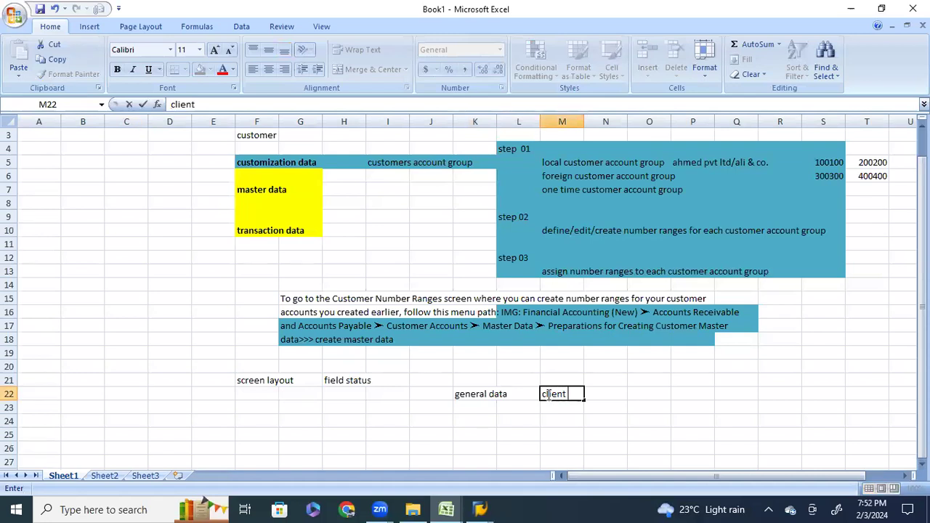
type("level")
left_click(631, 393)
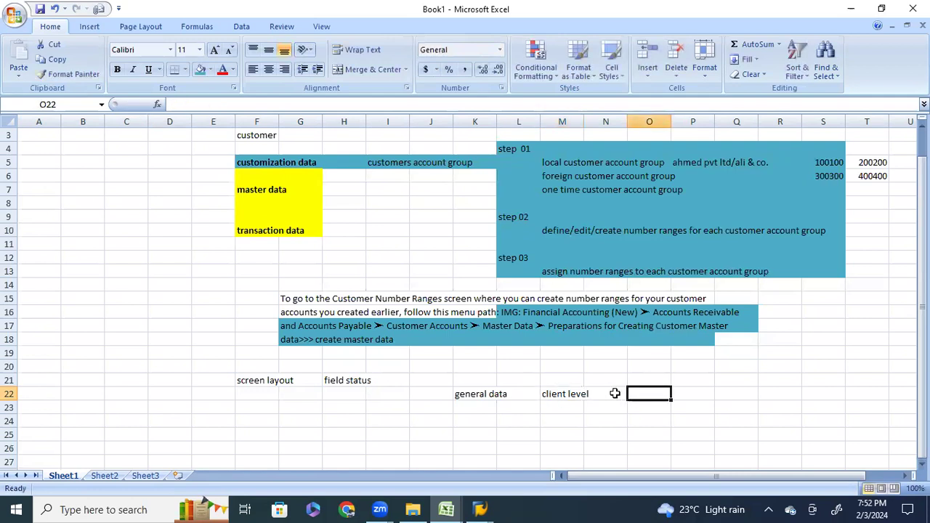
type("accessi")
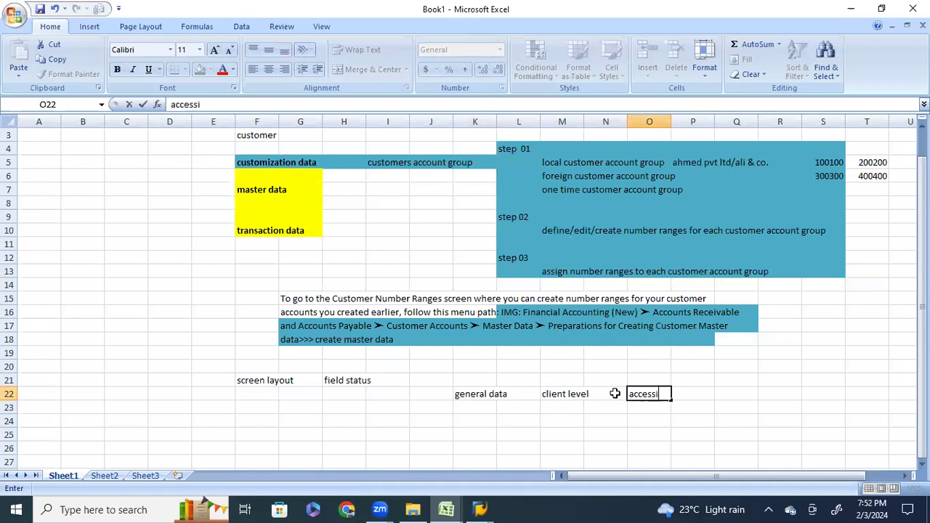
type("ble for all com")
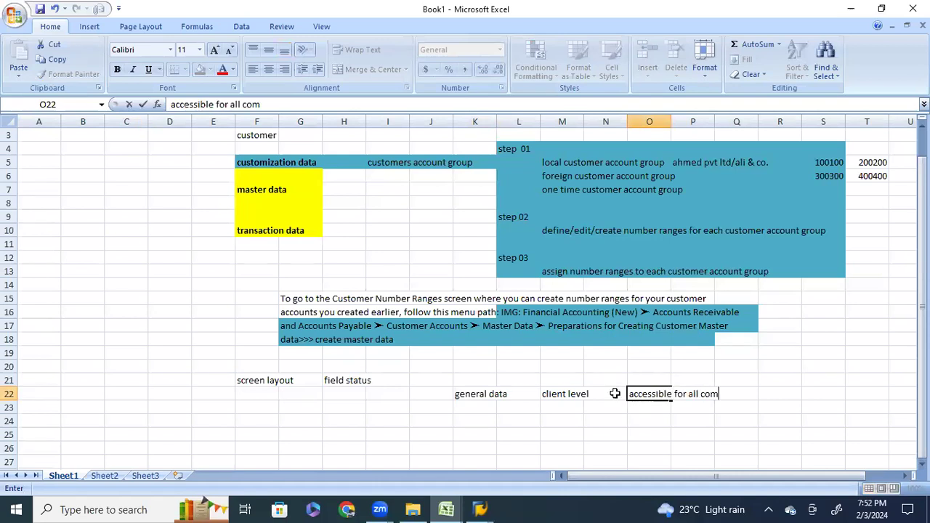
type("pany cod")
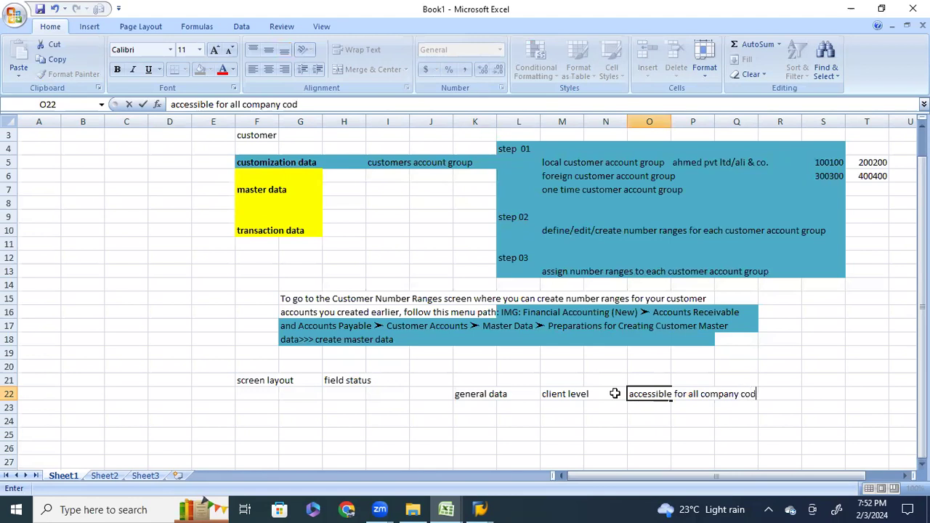
type("es")
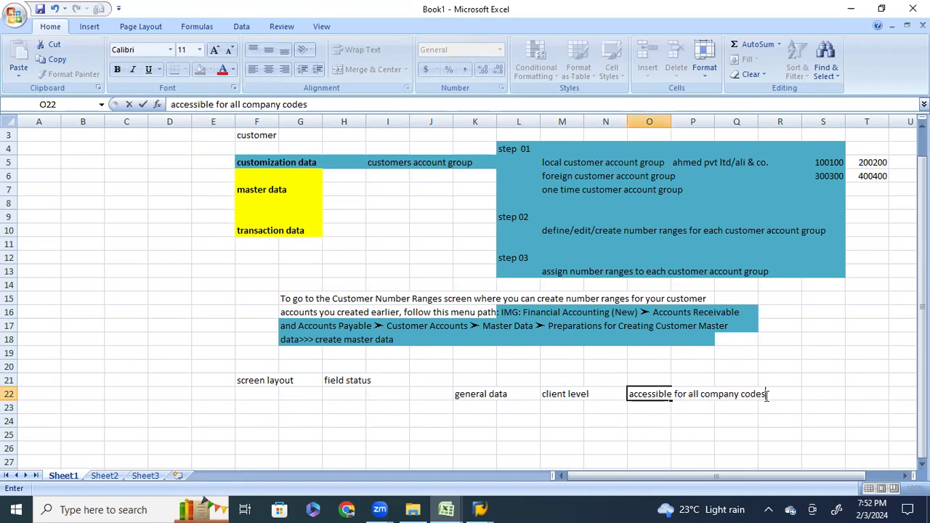
left_click(471, 393)
left_click(637, 393)
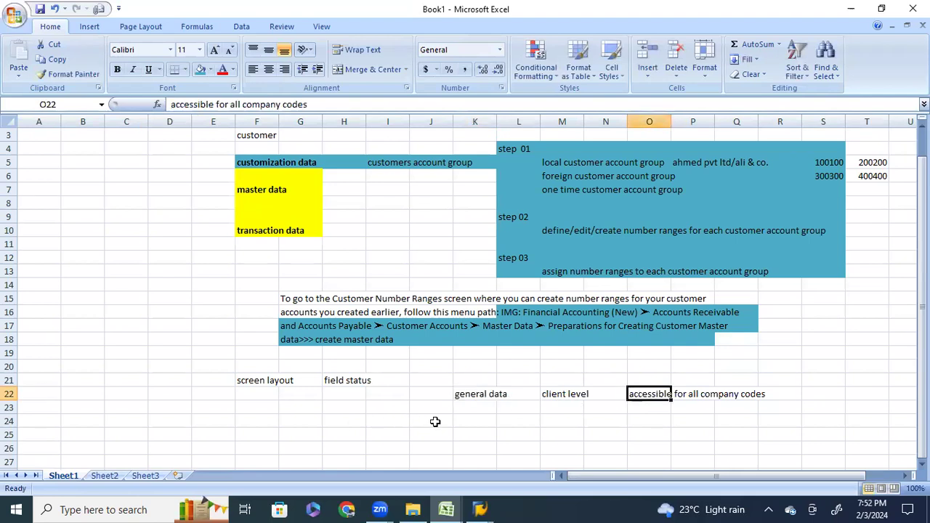
Step: Enter "company code data" in cell K24, two rows below general data
left_click(460, 419)
type("c")
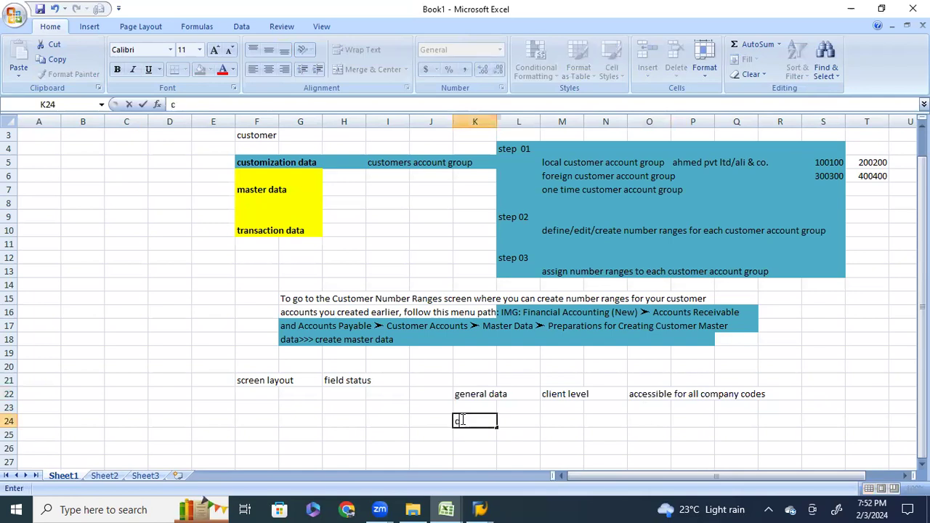
type("ompany c")
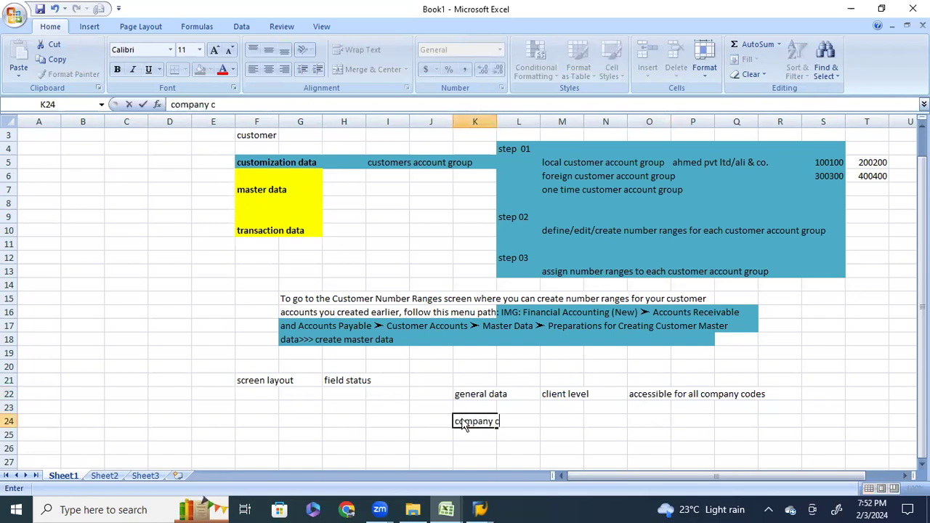
type("ode data")
Step: Enter "financial" in cell N24 as the note beside company code data
left_click(574, 419)
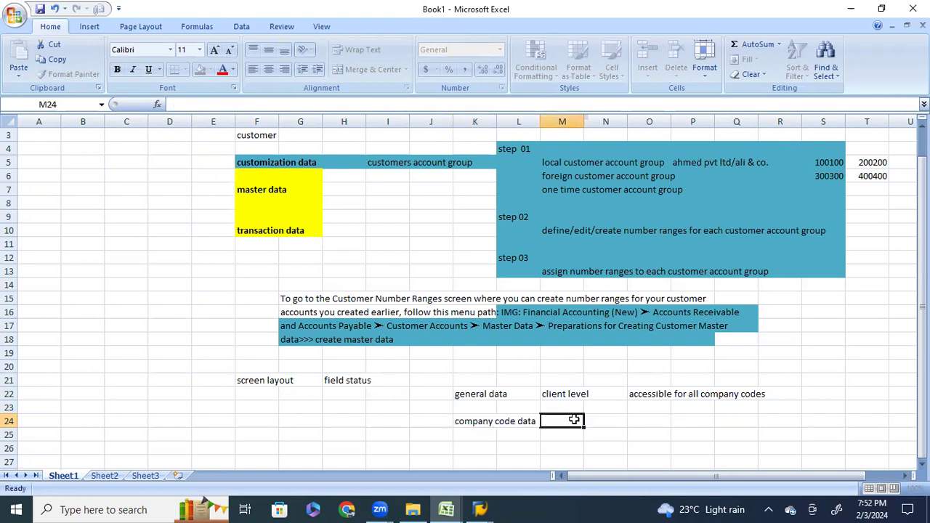
left_click(602, 422)
type("f")
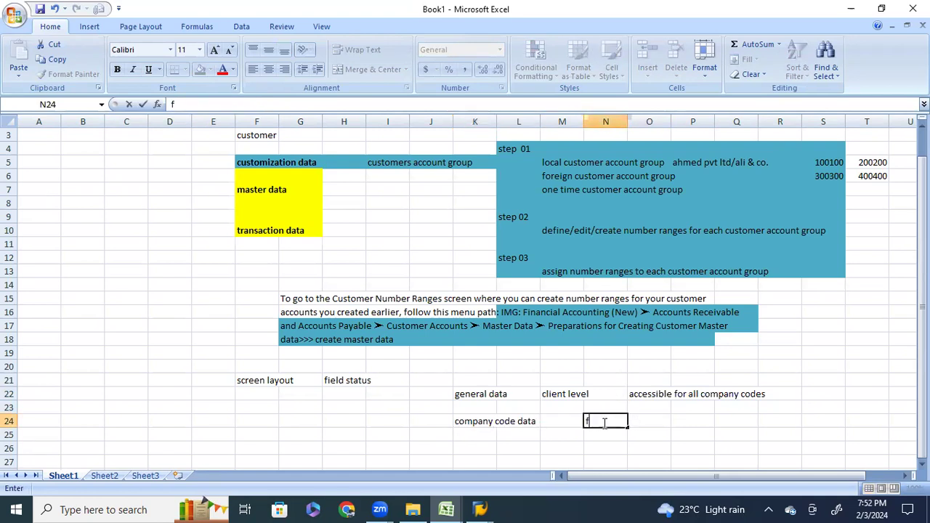
type("inancial")
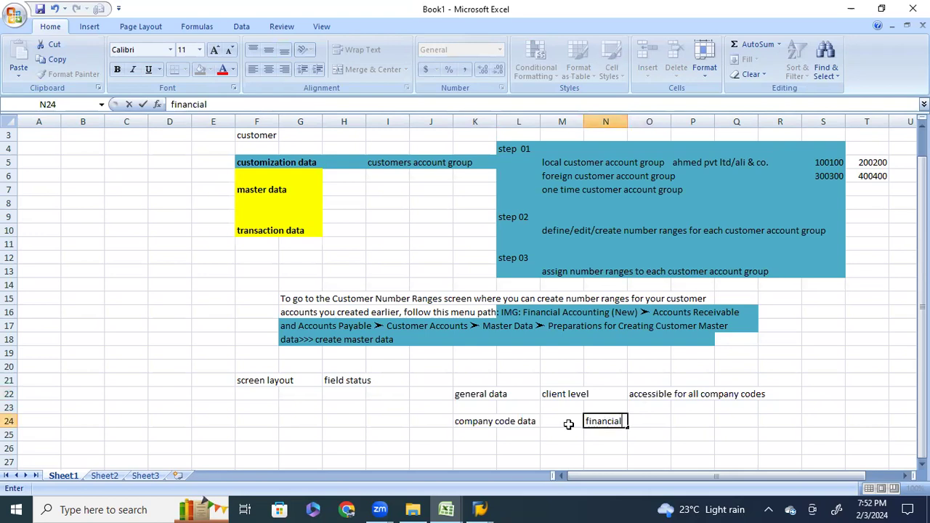
left_click(492, 422)
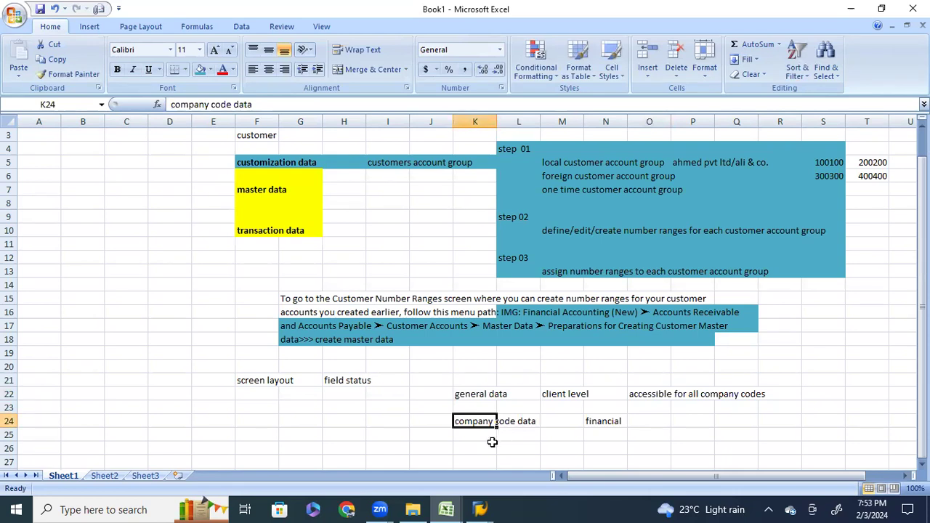
Step: Enter "sale data" in cell K26 and switch to SAP to check the field status levels of the new account group
left_click(477, 448)
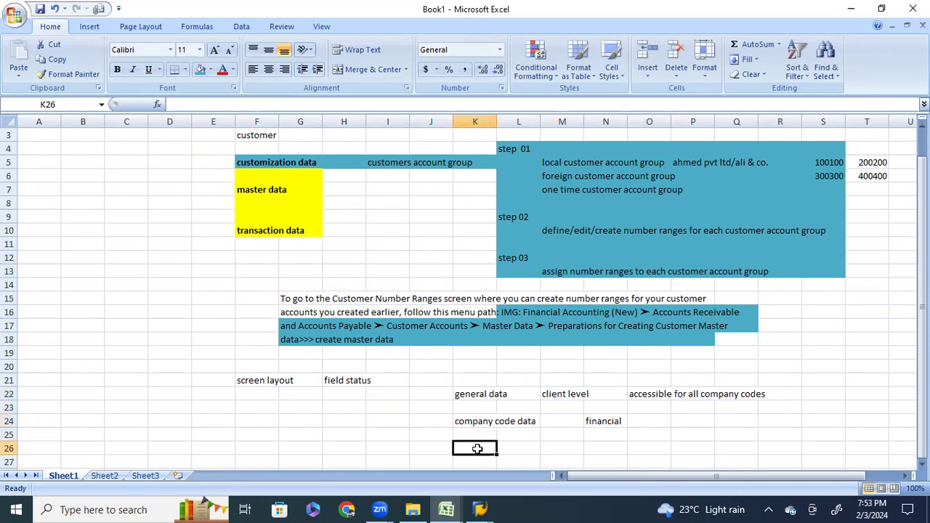
type("sale data")
left_click(480, 511)
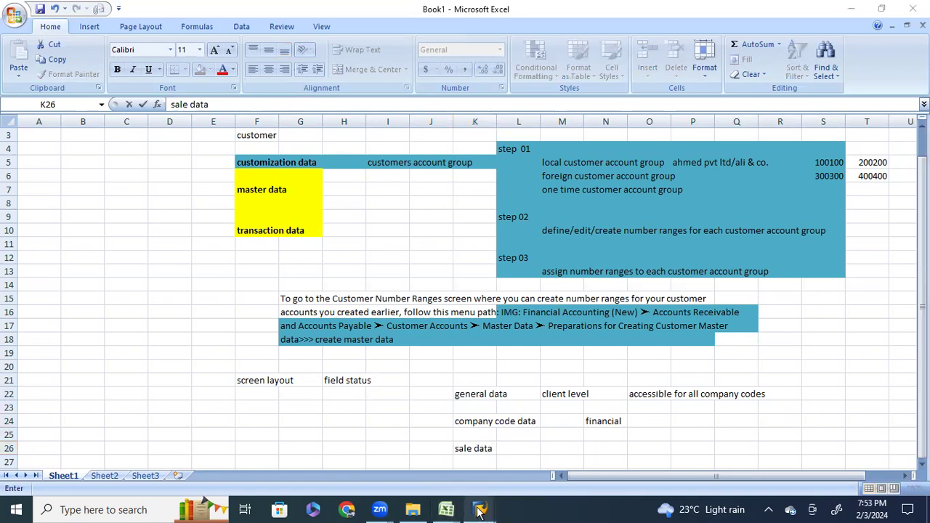
left_click(482, 510)
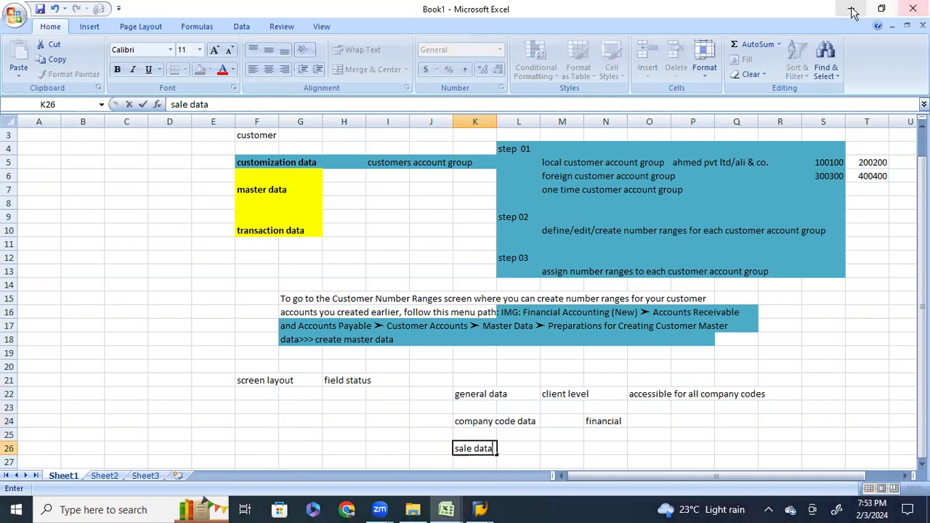
key("alt+Tab")
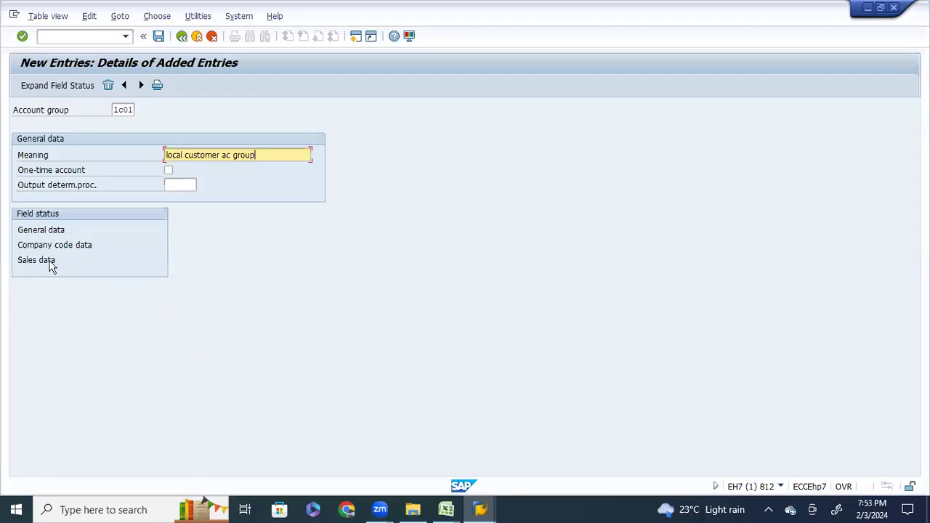
Step: Switch back to the Book1 workbook in Excel and enter "sale organization" in cell M26 beside sale data
left_click(446, 509)
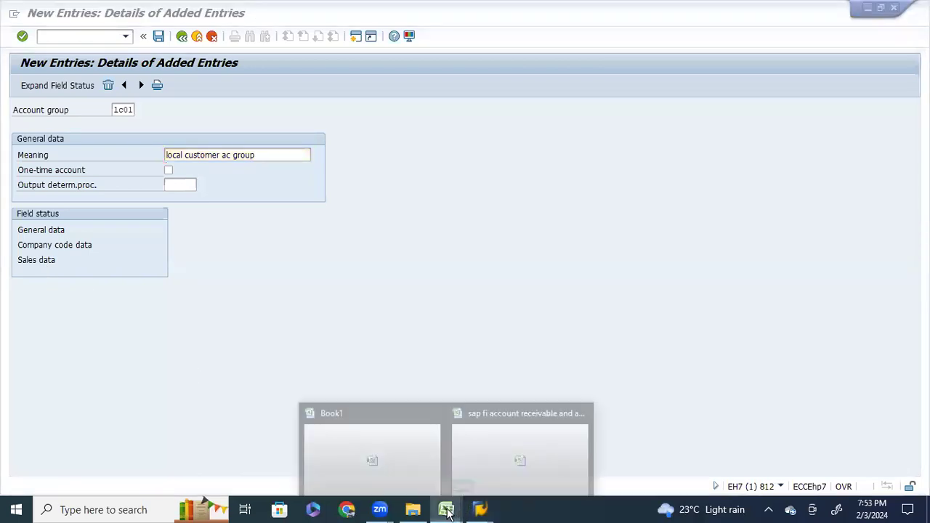
left_click(446, 509)
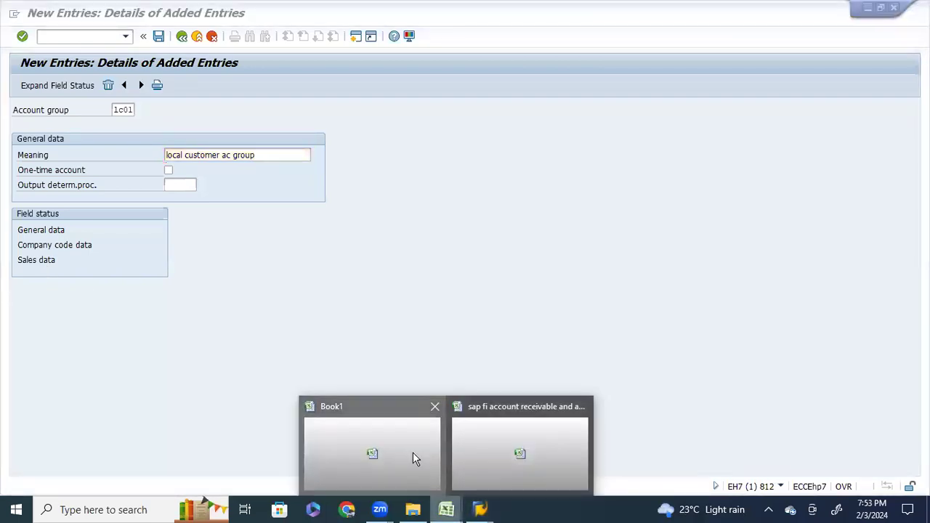
left_click(412, 454)
left_click(566, 448)
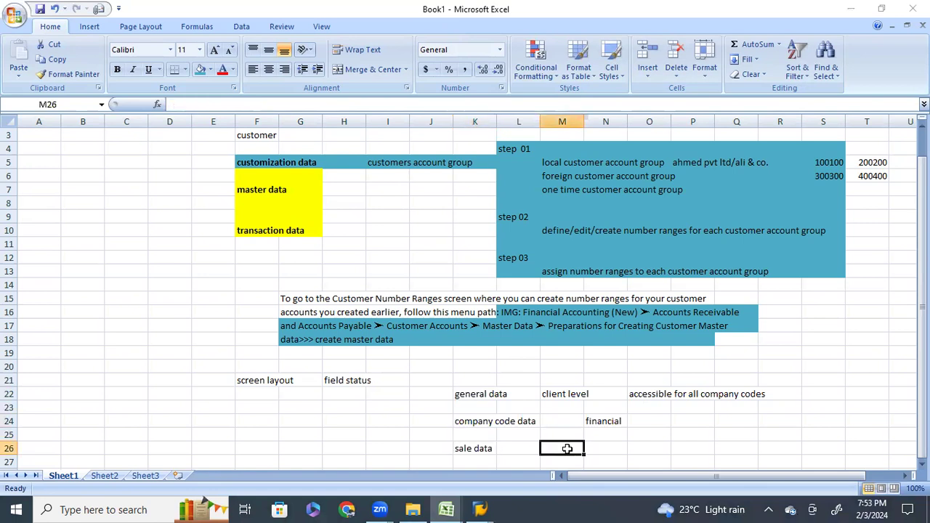
type("s")
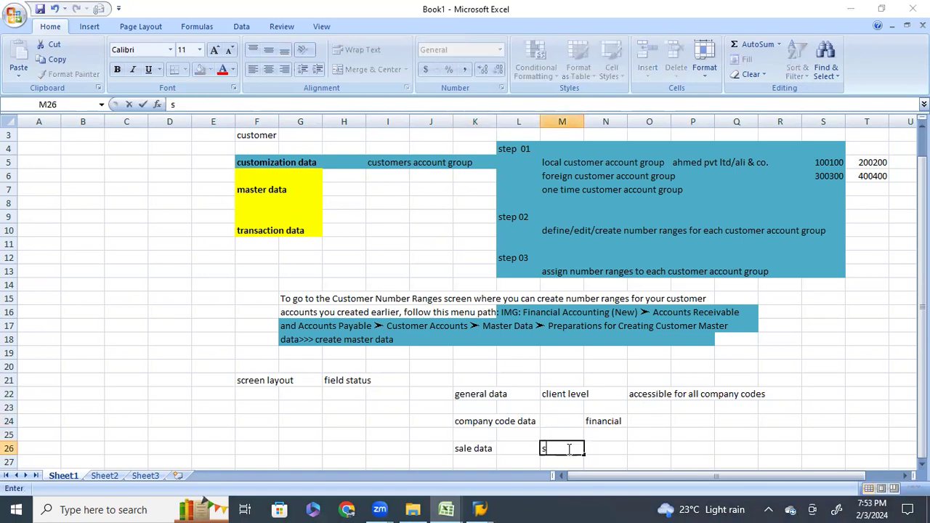
type("ales o")
key("BackSpace")
type("organizat")
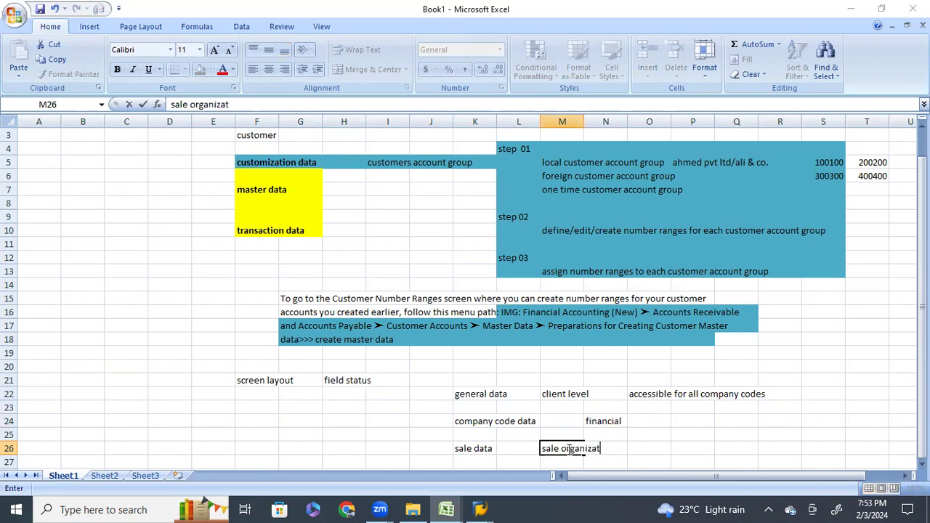
type("ion")
Step: Enter "sap sd" in cell O26 beside the sale organization note
left_click(638, 449)
type("sap")
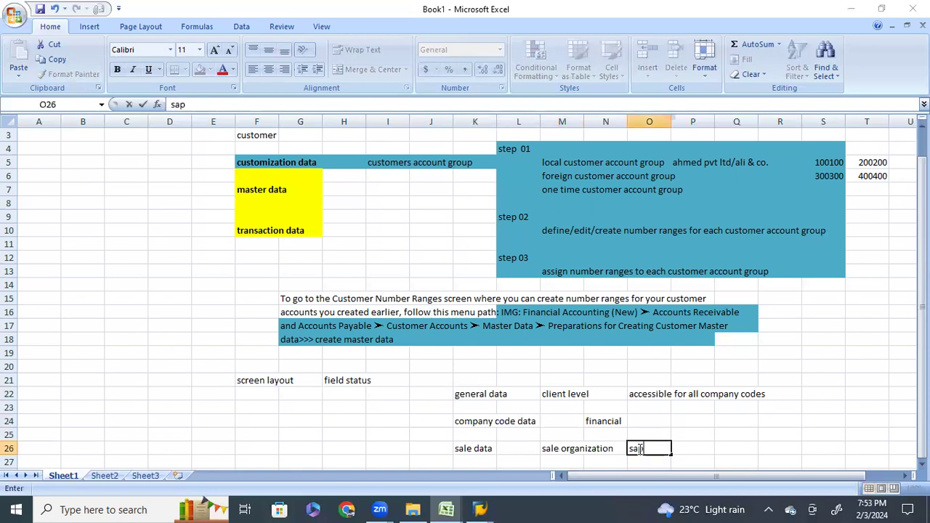
type(" sd")
left_click(566, 457)
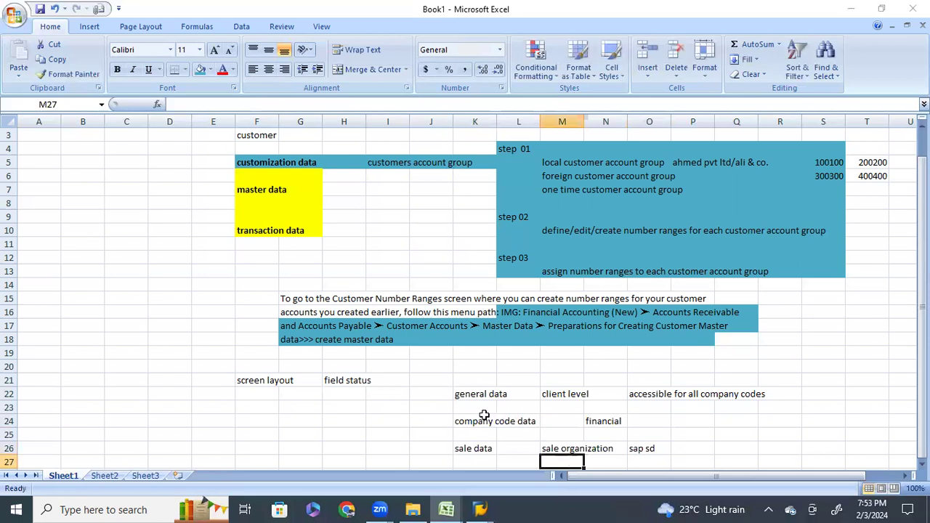
Step: Review the notes on the general data, company code data and sale data levels in rows 22 to 26
left_click(499, 421)
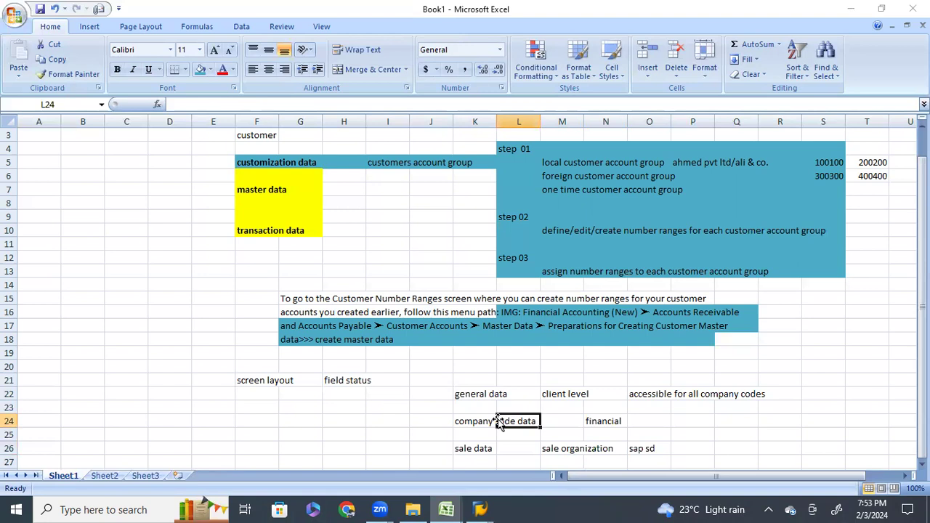
left_click(492, 397)
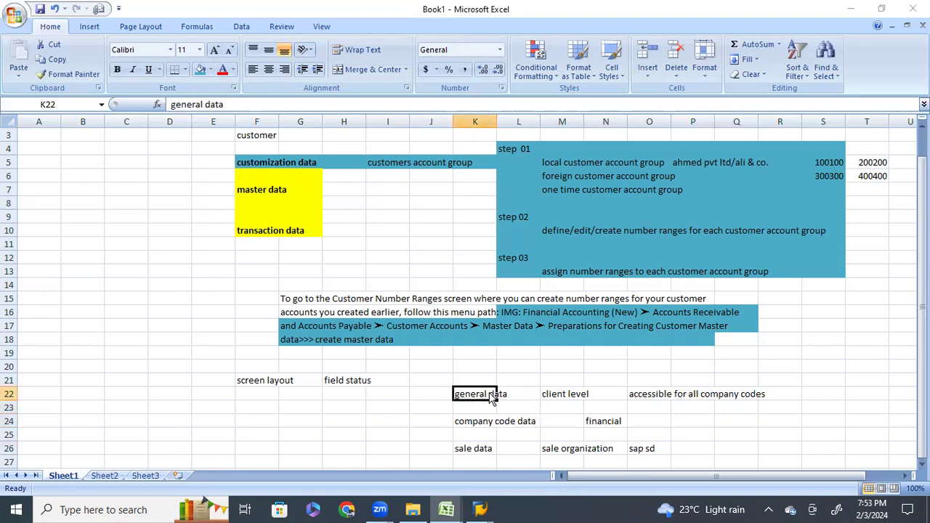
left_click_drag(483, 447, 665, 443)
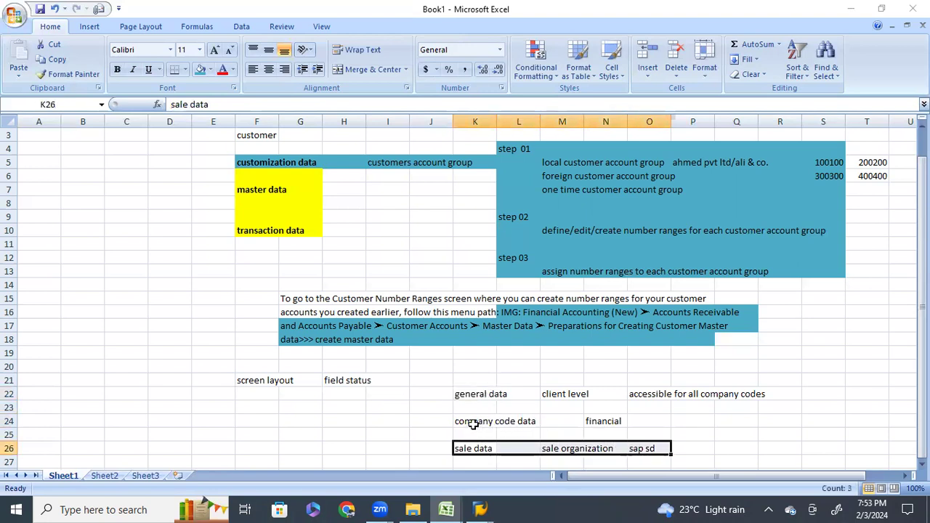
left_click_drag(473, 424, 631, 421)
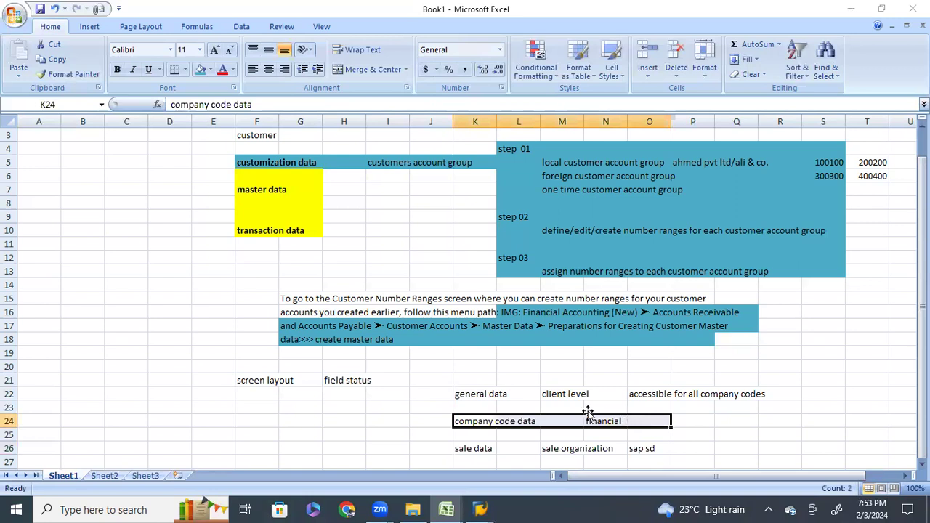
left_click(494, 394)
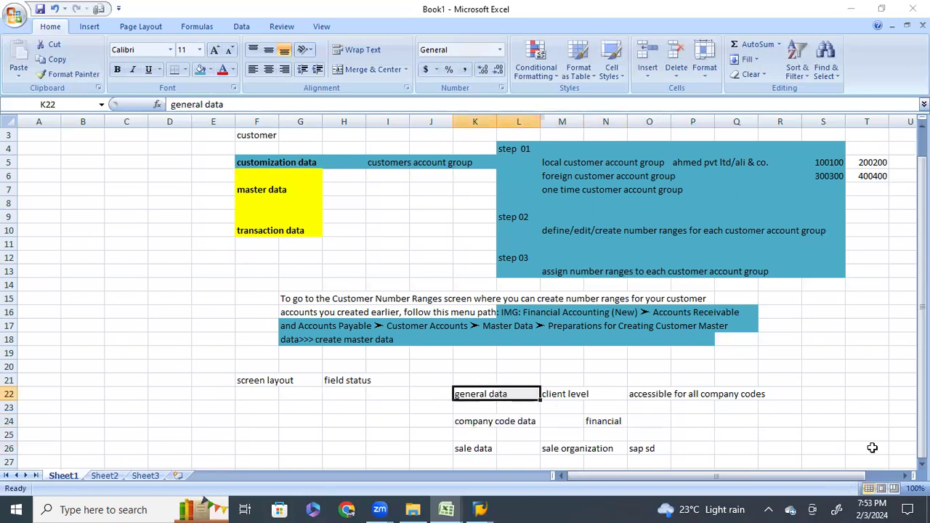
left_click(923, 464)
scroll(465, 290, "down", 4)
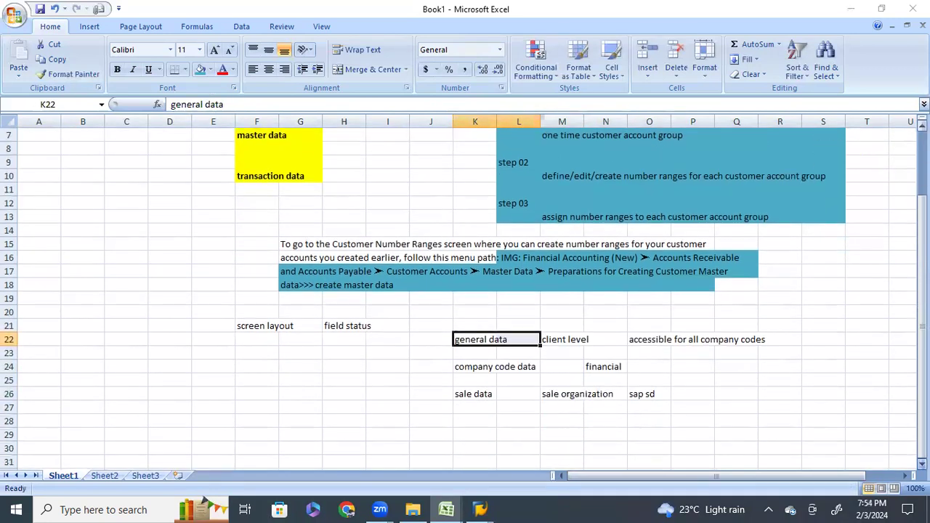
left_click(923, 463)
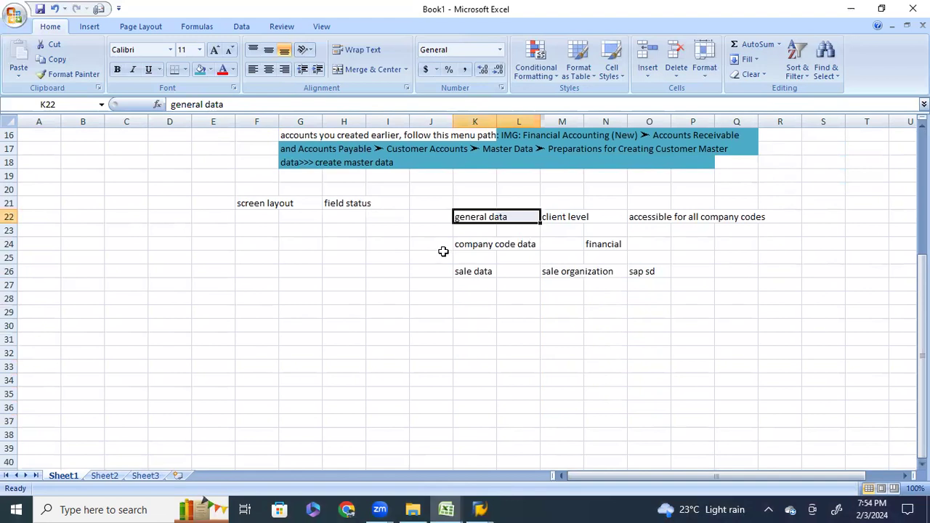
left_click(432, 219)
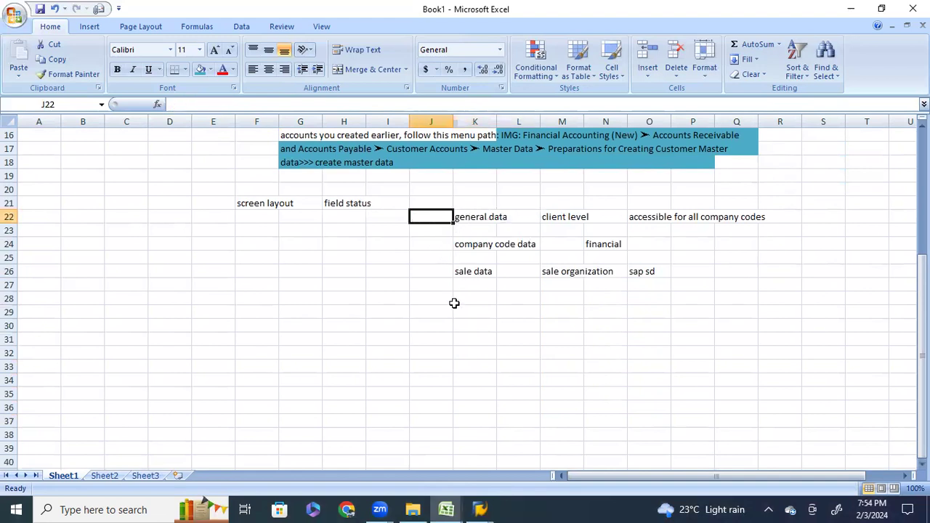
left_click(473, 216)
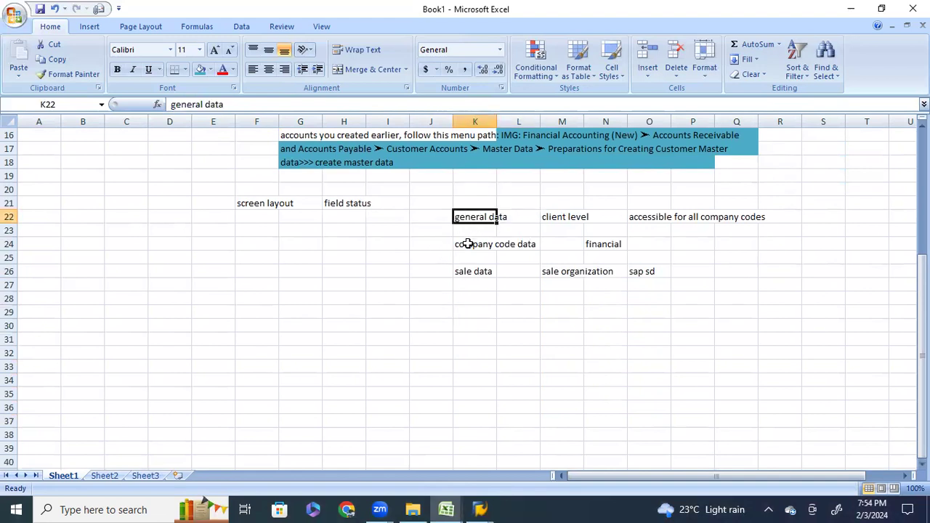
left_click(467, 244)
left_click(469, 271)
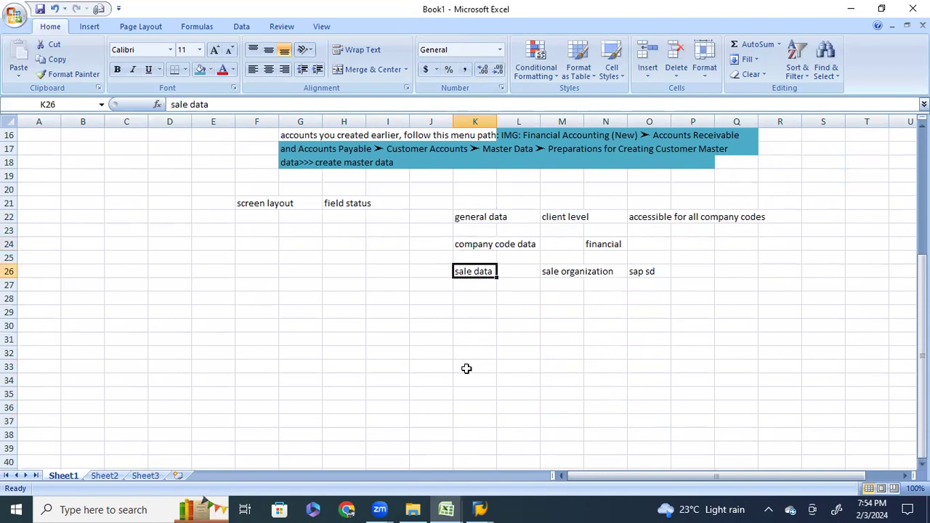
Step: Switch to SAP and open the Address group in the general data field status of the new customer account group
left_click(483, 510)
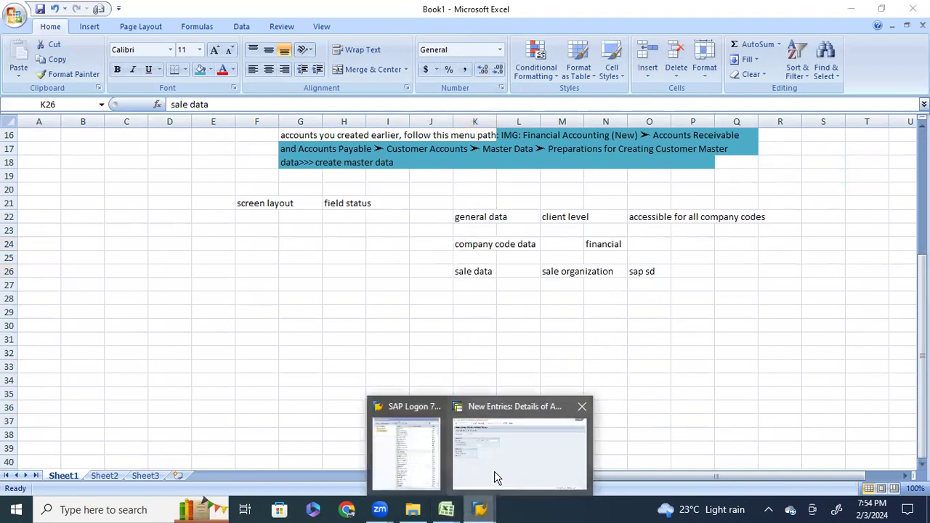
left_click(495, 474)
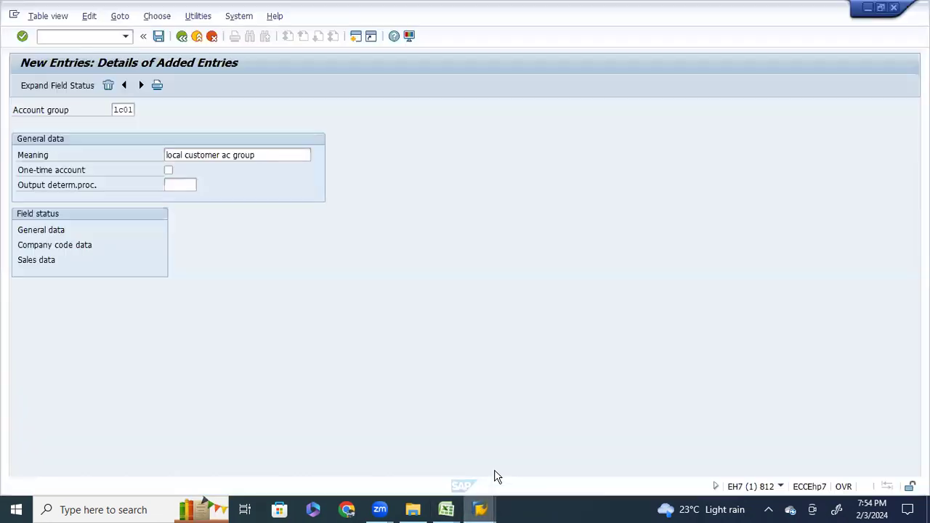
double_click(32, 235)
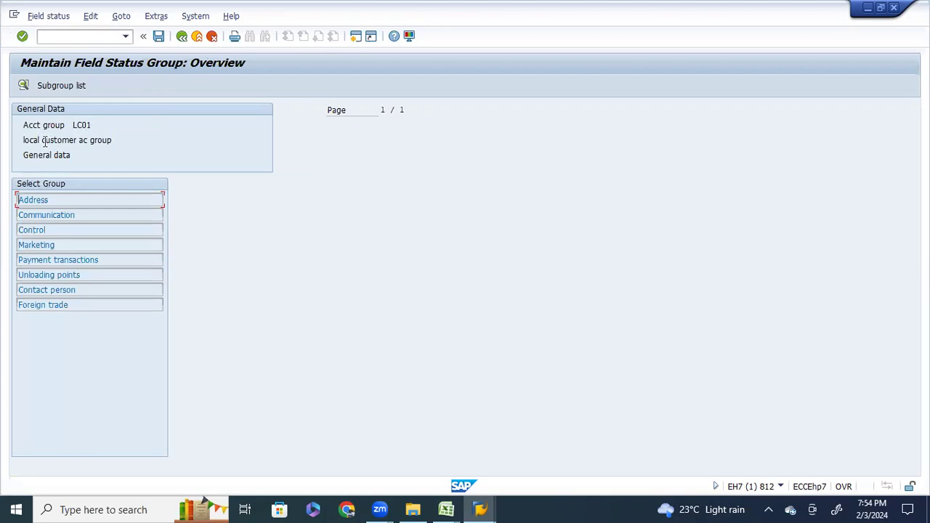
double_click(42, 200)
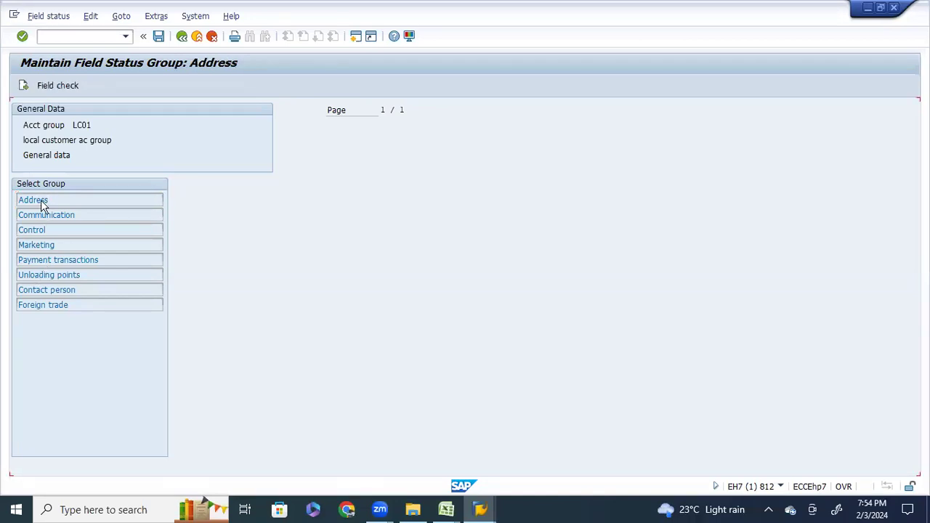
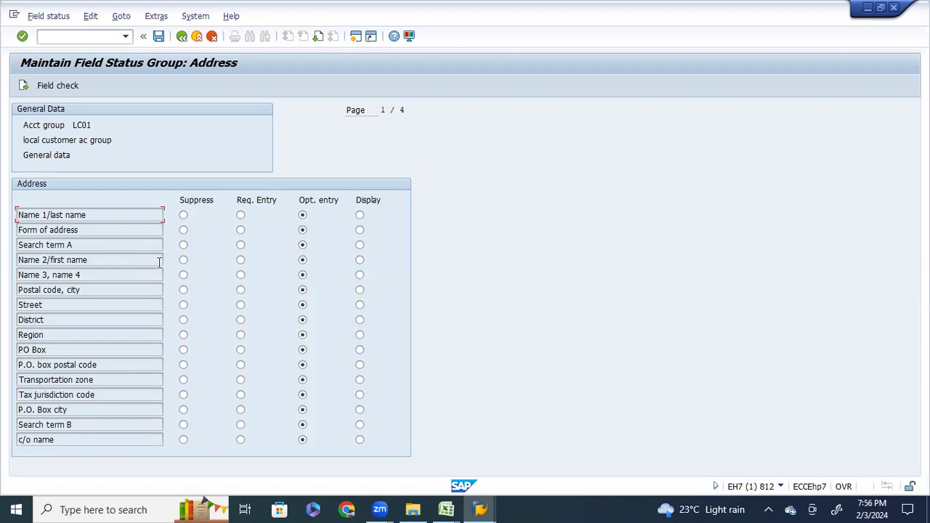
Step: Try the Street address field as a required entry and set it back to optional entry
left_click(240, 305)
left_click(302, 305)
left_click(240, 306)
left_click(304, 305)
Step: Leave the general data field status and set Reconciliation account to optional entry in the company code data's Account management group
left_click(181, 38)
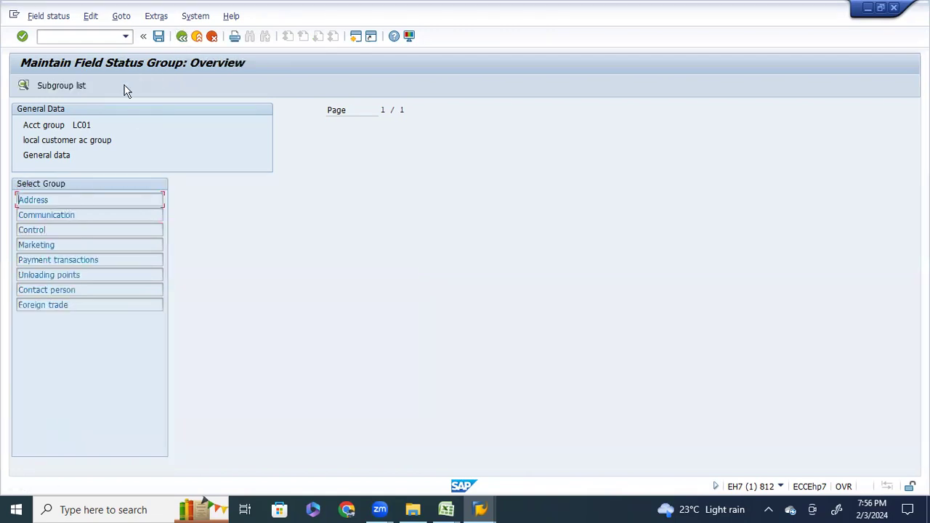
left_click(181, 38)
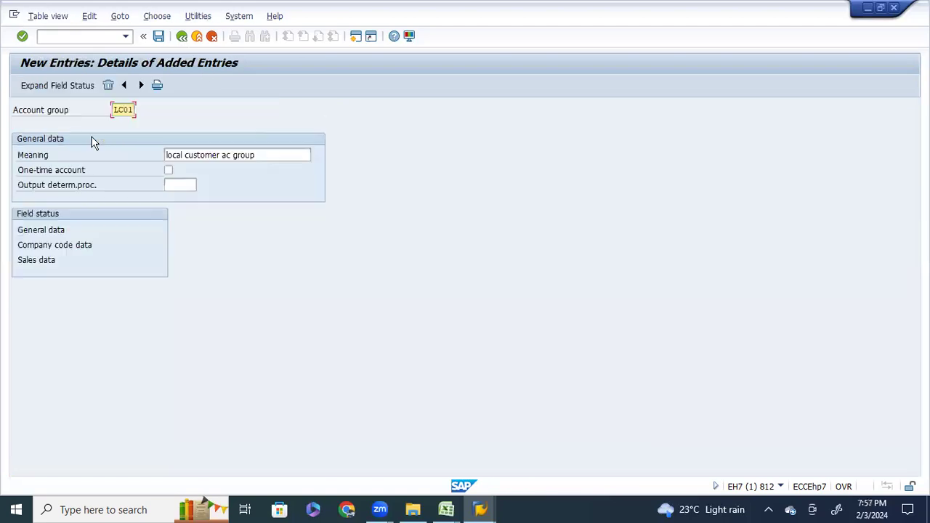
double_click(32, 246)
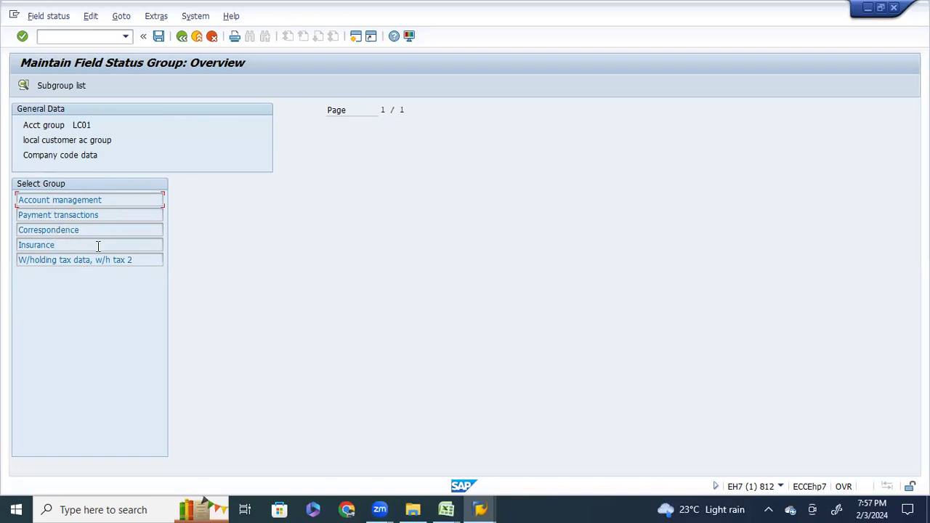
double_click(59, 200)
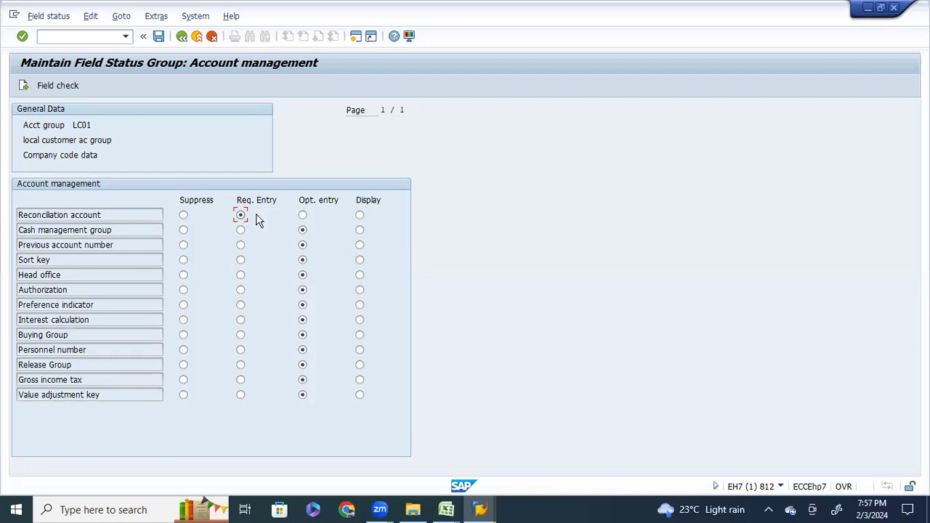
left_click(302, 216)
left_click(181, 38)
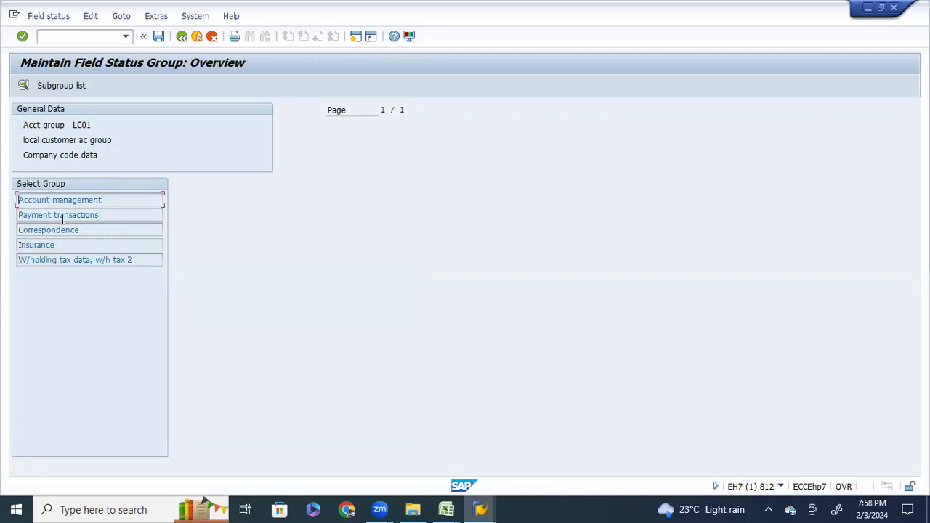
Step: Review the Payment transactions field settings in the company code data and return to the account group details
double_click(63, 215)
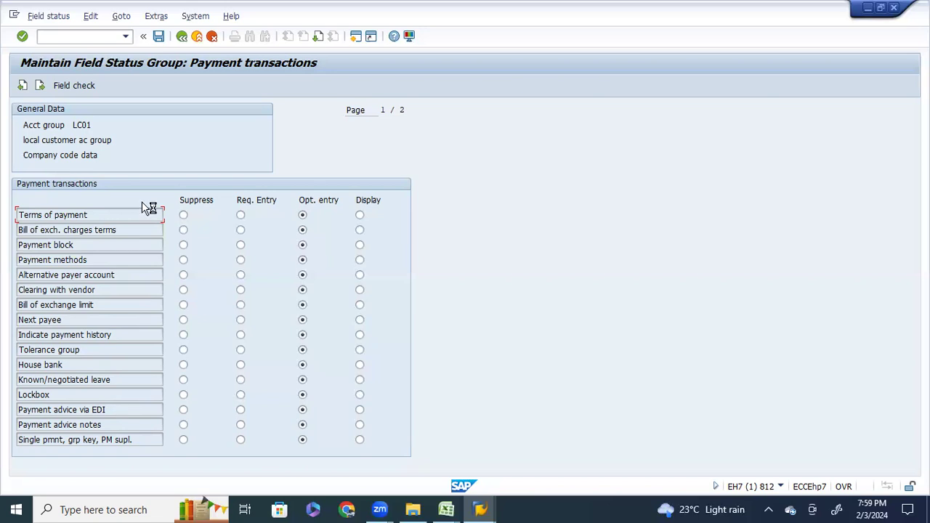
left_click(182, 38)
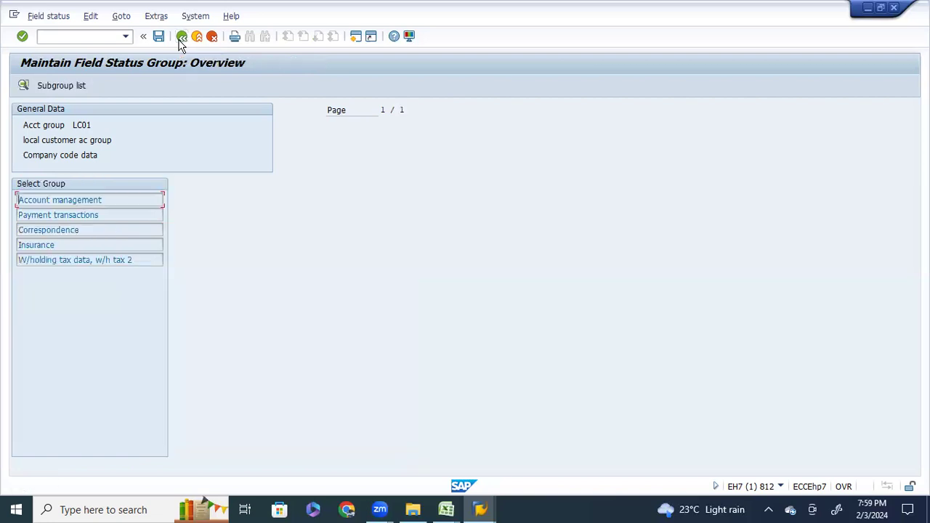
left_click(182, 37)
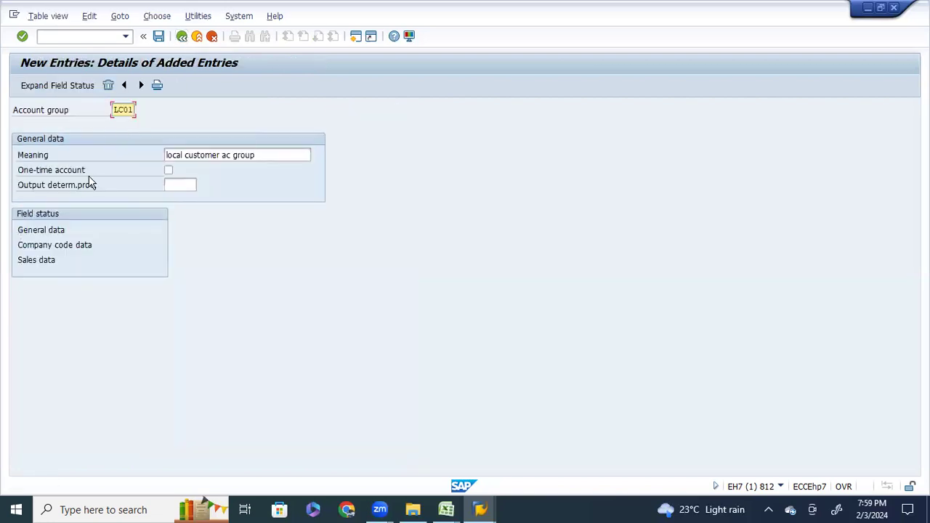
Step: Set the Sales group field to optional entry in the Sales group of the sales data field status
double_click(35, 262)
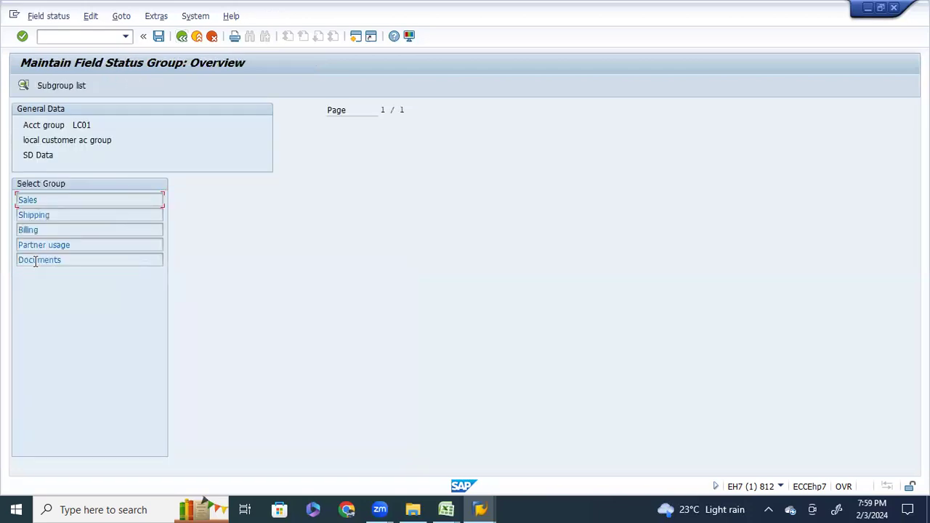
double_click(33, 200)
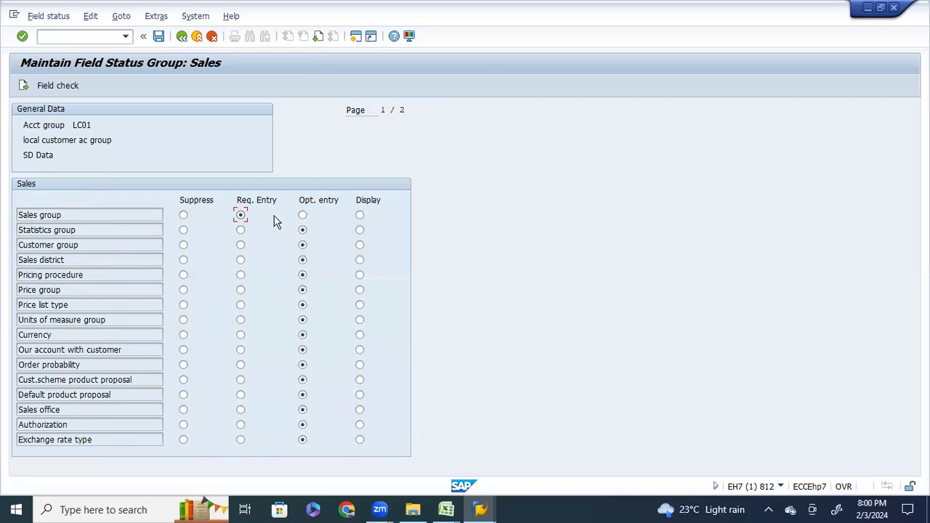
left_click(302, 216)
left_click(182, 36)
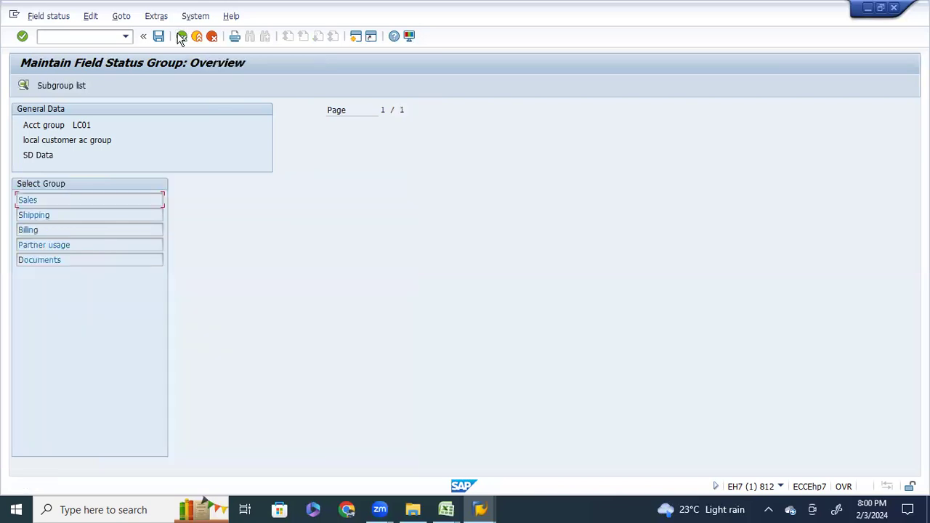
Step: Review the Shipping field settings in the sales data and return to the account group details
double_click(43, 215)
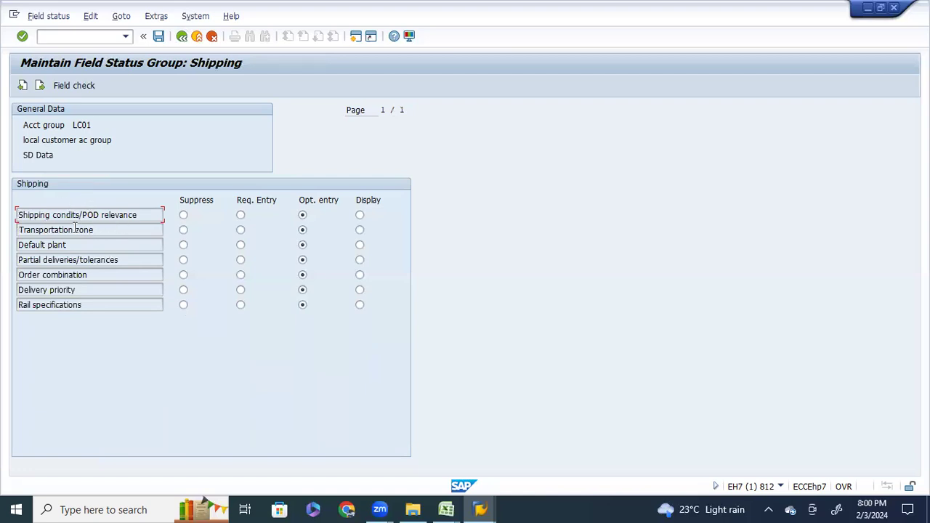
left_click(181, 38)
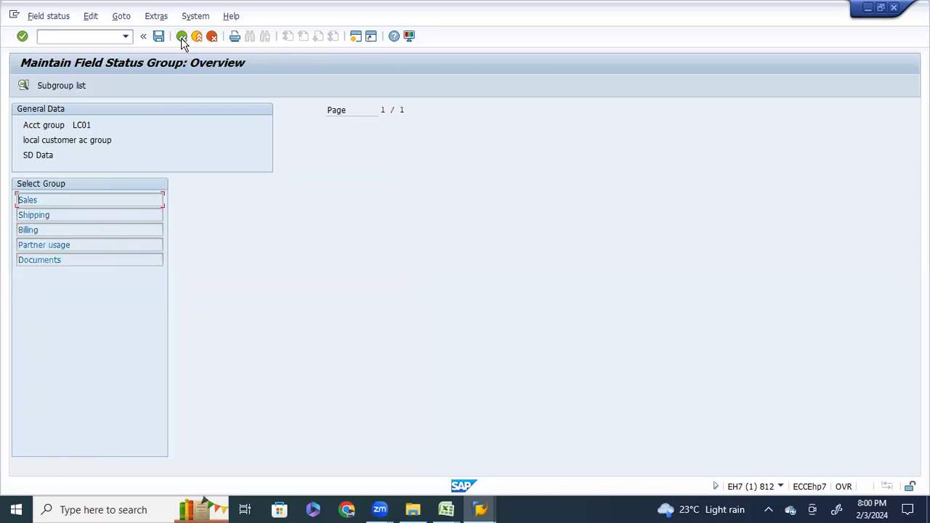
left_click(181, 37)
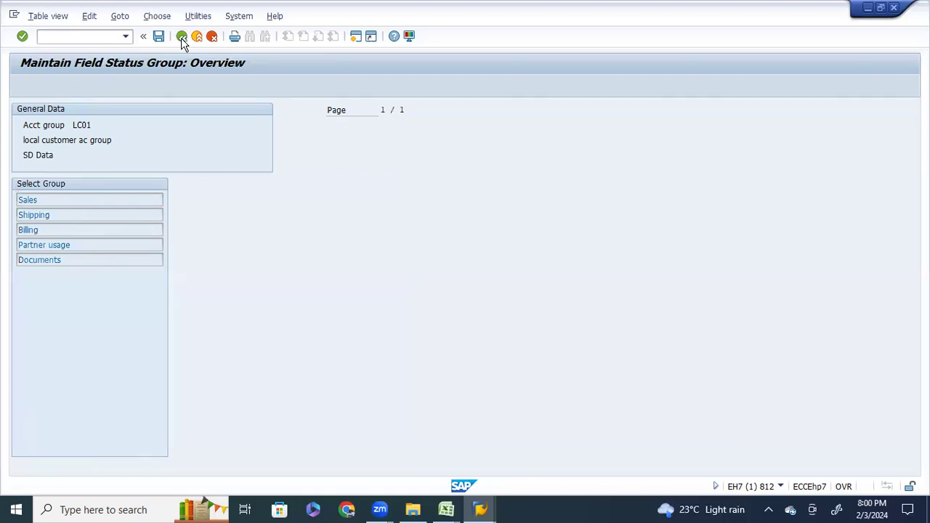
Step: Save account group LC01 in customizing request EH7K905855 and return to the customer account groups overview
left_click(158, 37)
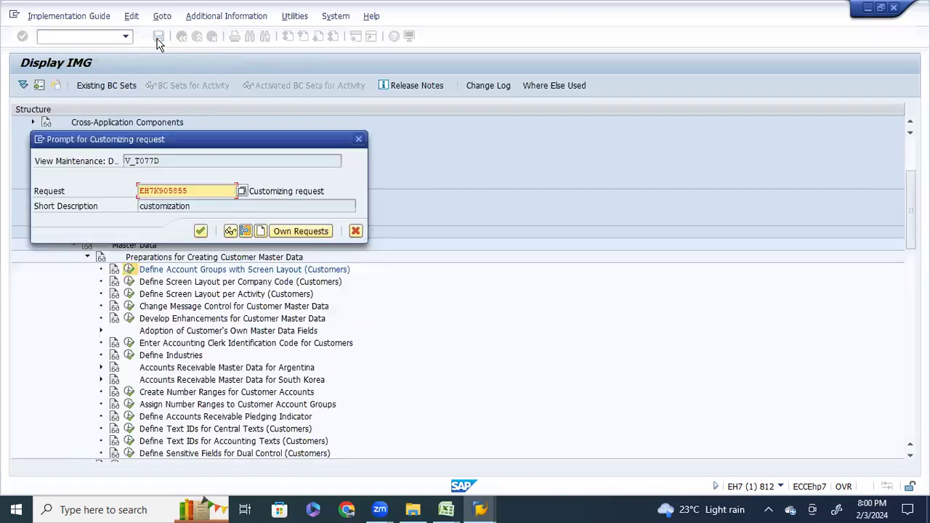
left_click(200, 232)
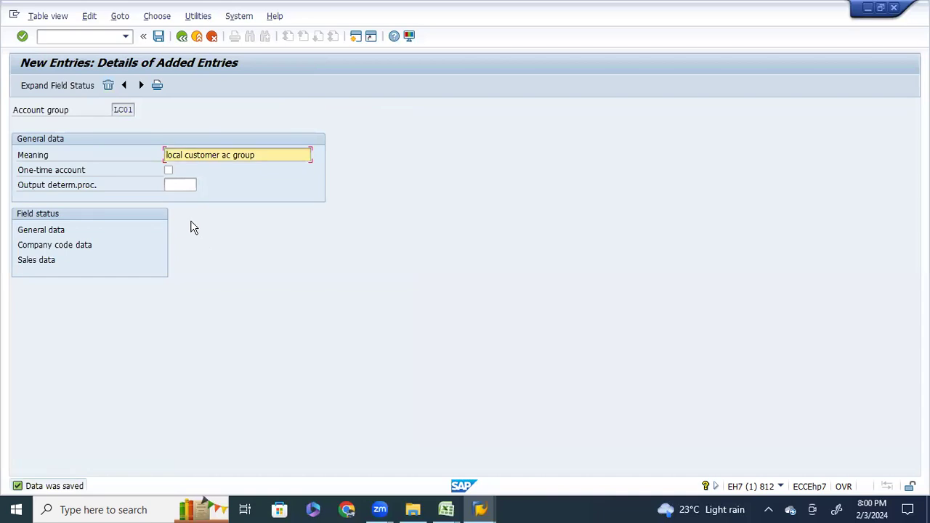
left_click(179, 39)
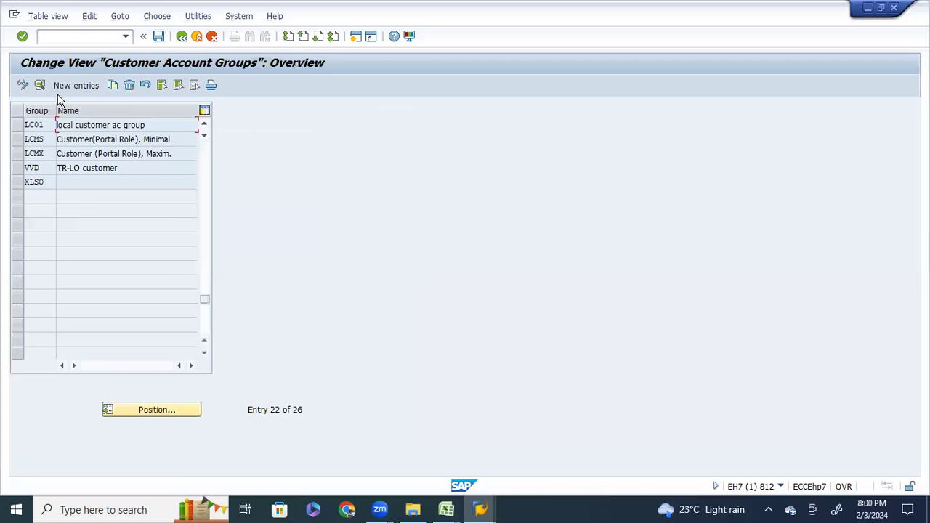
Step: Change the meaning of account group LC01 to "local customer ac group luc1", save it and return to the overview
left_click(18, 129)
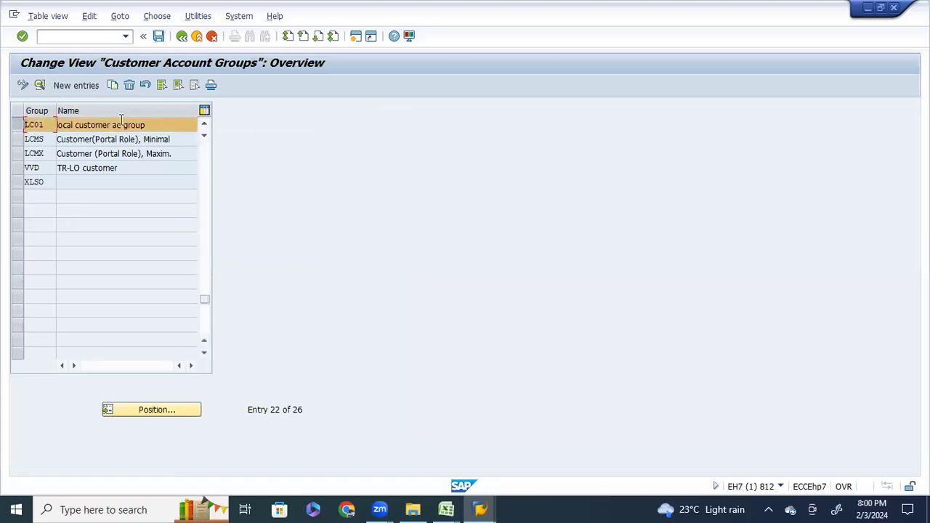
left_click(40, 86)
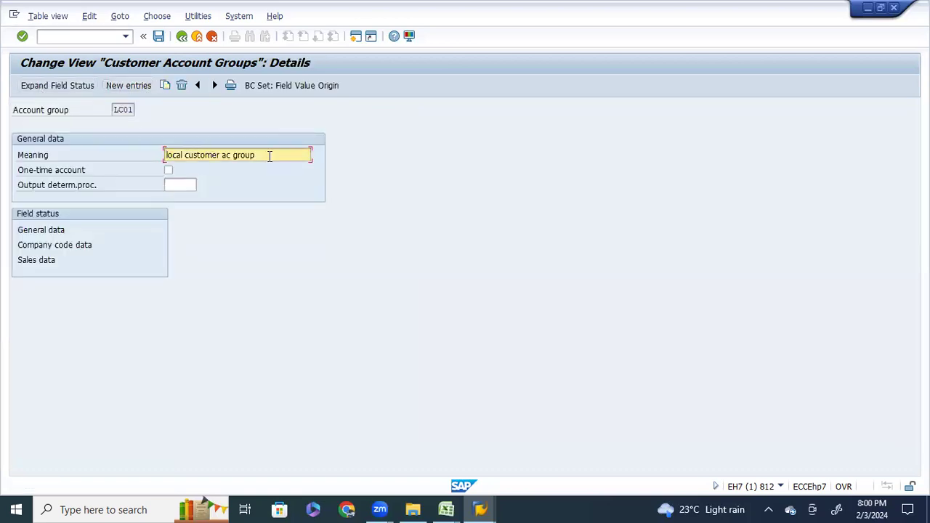
left_click(269, 156)
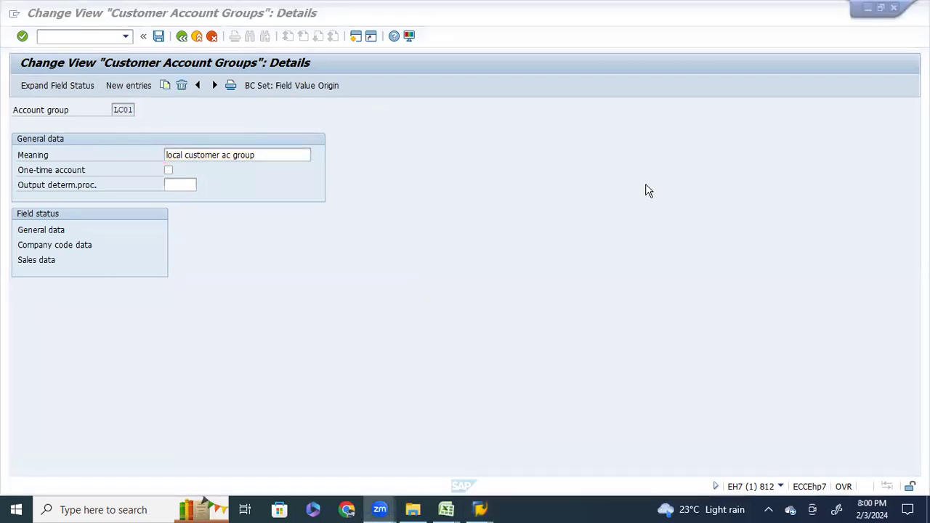
left_click(344, 176)
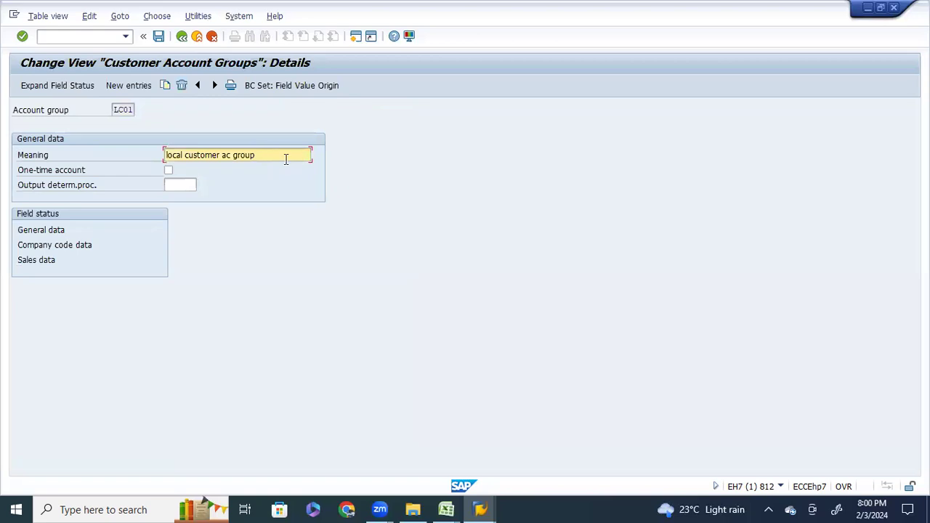
type("luc1")
left_click(159, 38)
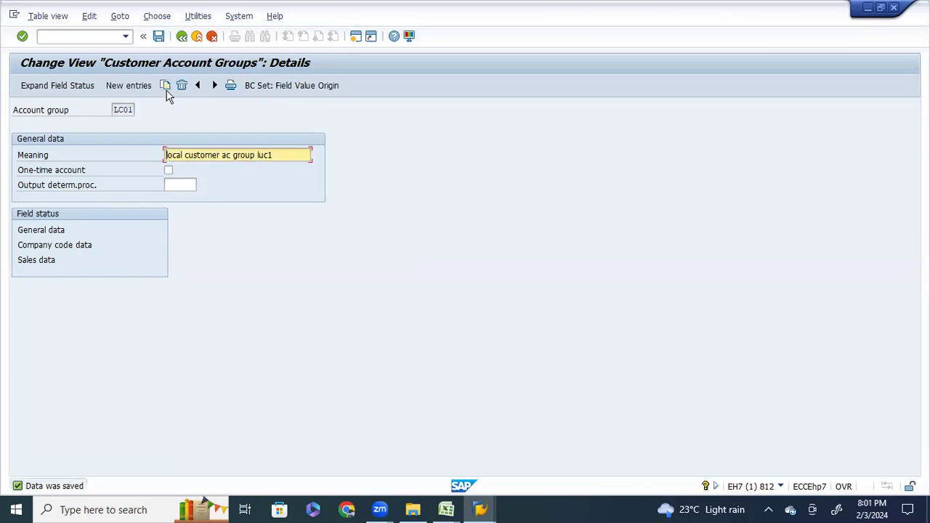
left_click(182, 36)
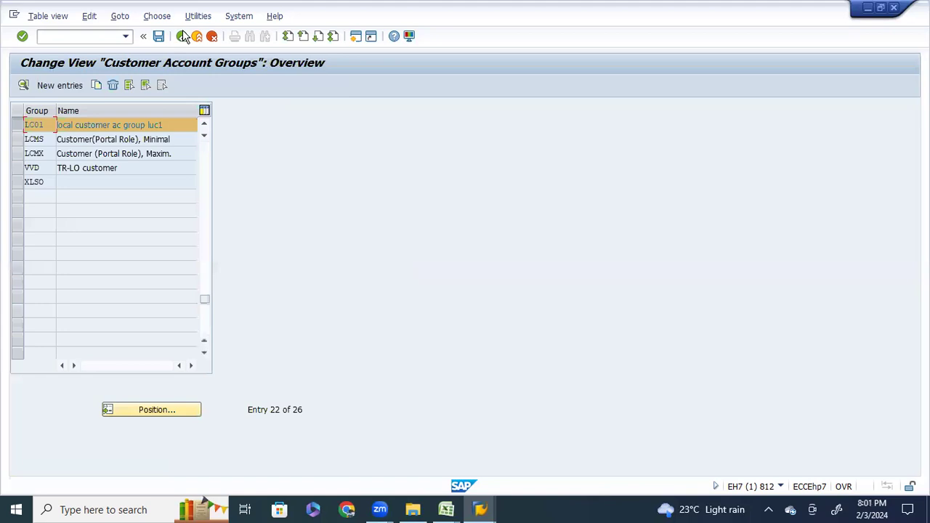
Step: Create a new customer account group FC01 with the meaning "foreign customer ac group luc1"
left_click(18, 126)
left_click(47, 90)
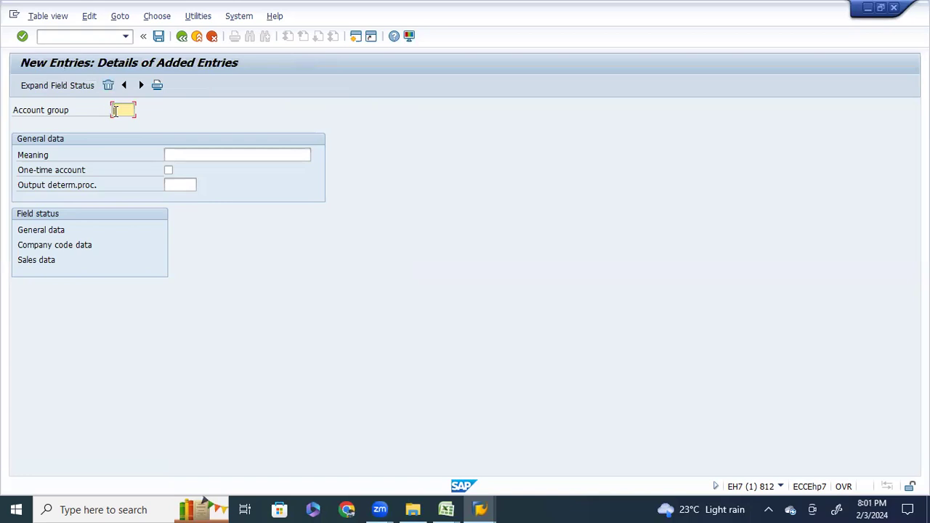
type("fc01")
left_click(214, 156)
type("foreign cus")
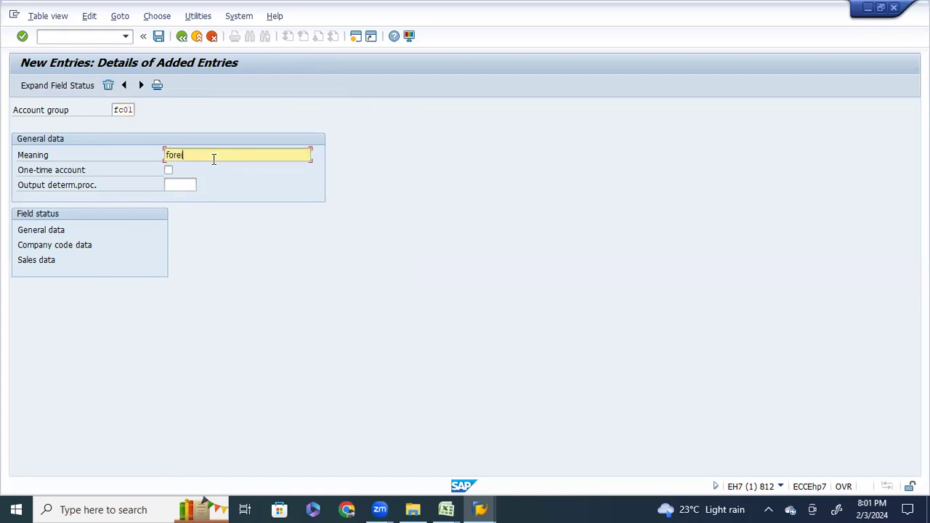
type("tomer ac group luc1")
left_click(54, 86)
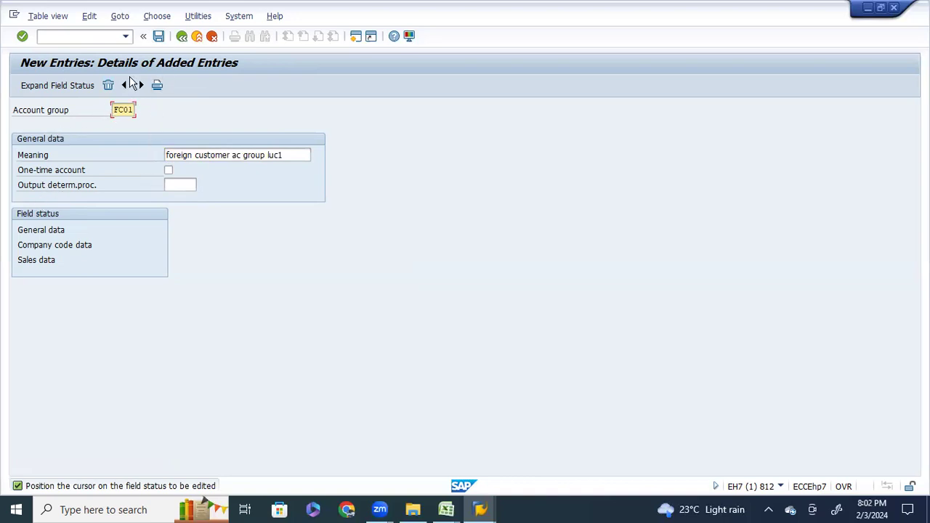
Step: Save the foreign customer account group and return to the customer account groups overview
left_click(159, 37)
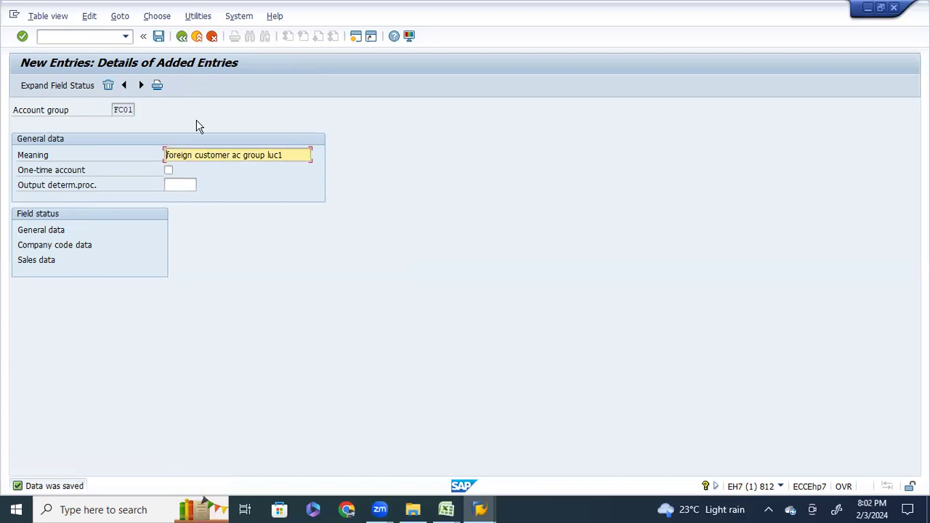
left_click(159, 37)
left_click(181, 37)
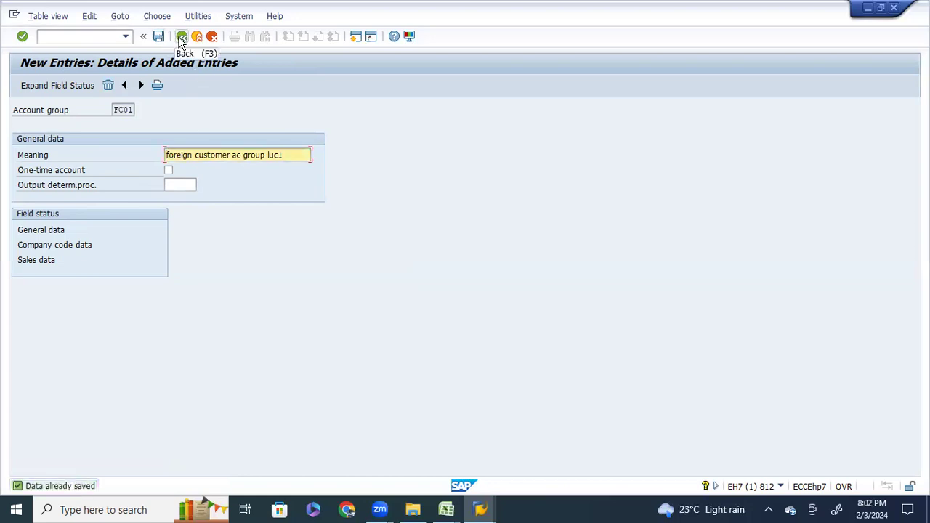
left_click(180, 37)
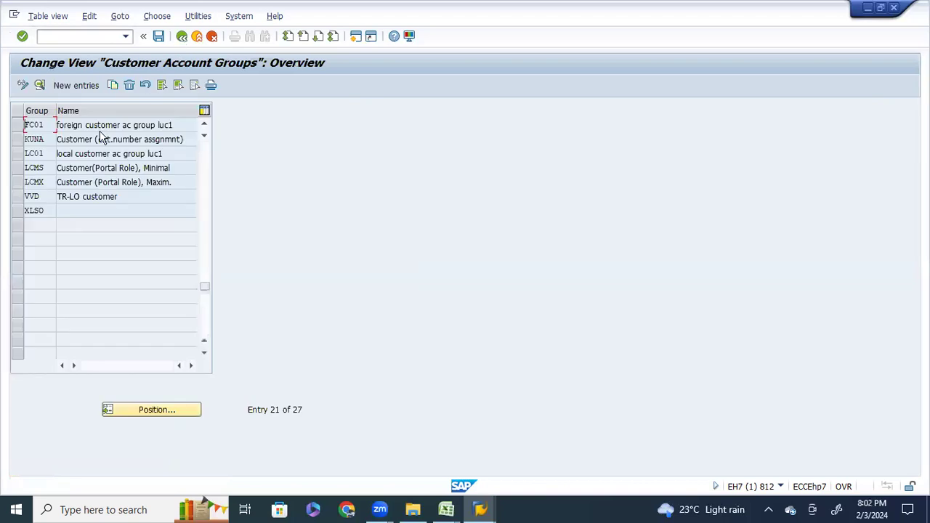
Step: Create a new account group OTC1 with the meaning "one time customer ac grp luc1" and mark it as a one-time account
left_click(75, 90)
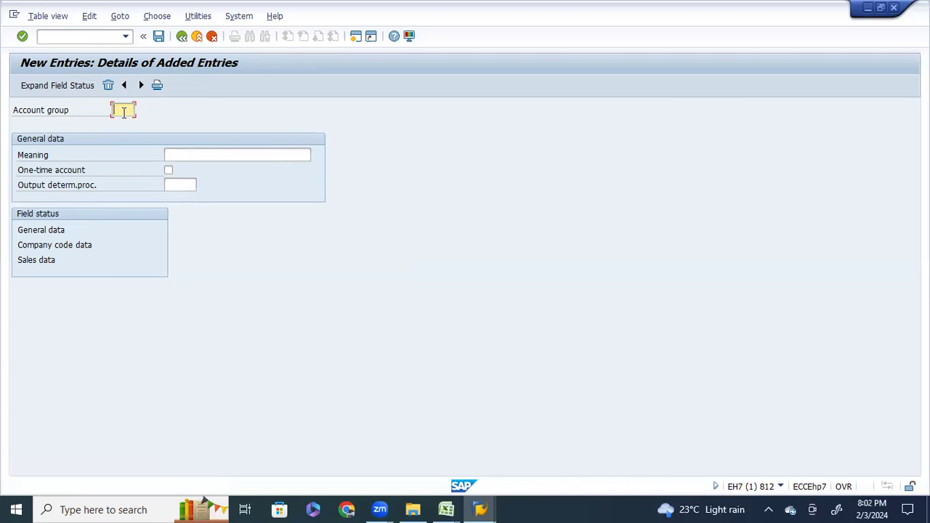
type("c")
type("t")
type("cl")
left_click(186, 154)
type("o")
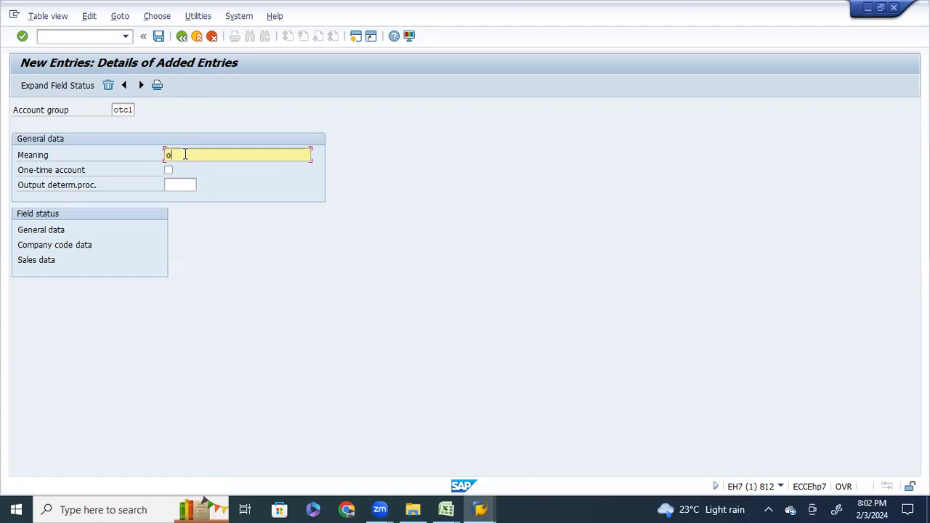
type("ne time customer ac grp luc1")
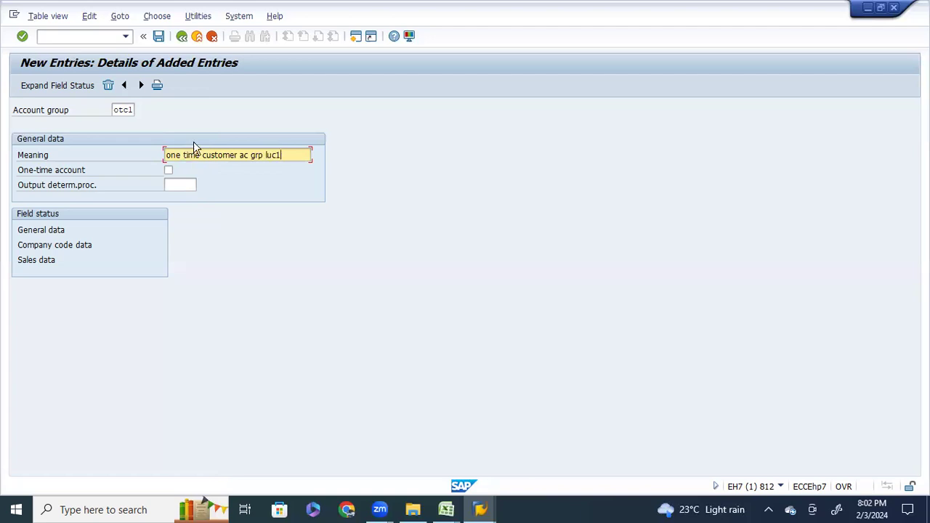
left_click(167, 172)
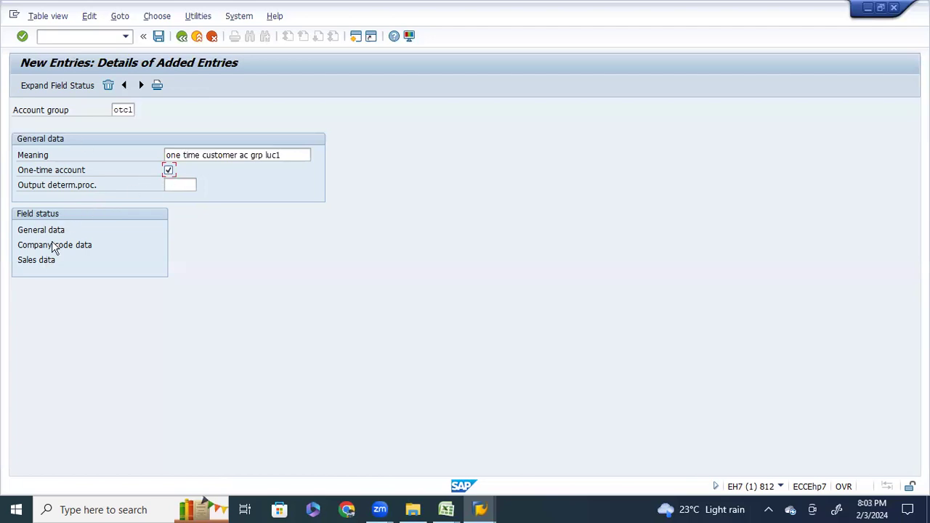
Step: Save the one-time customer account group and return to the implementation guide structure
left_click(159, 36)
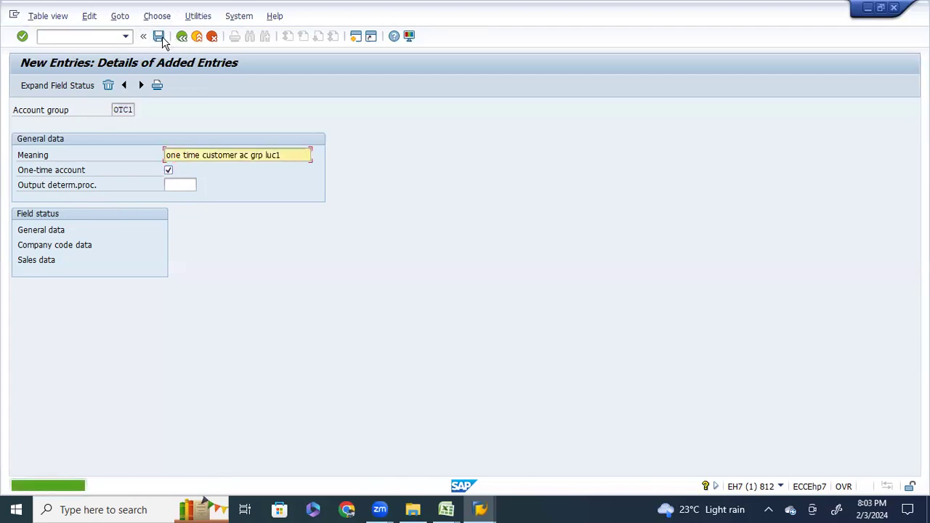
left_click(181, 37)
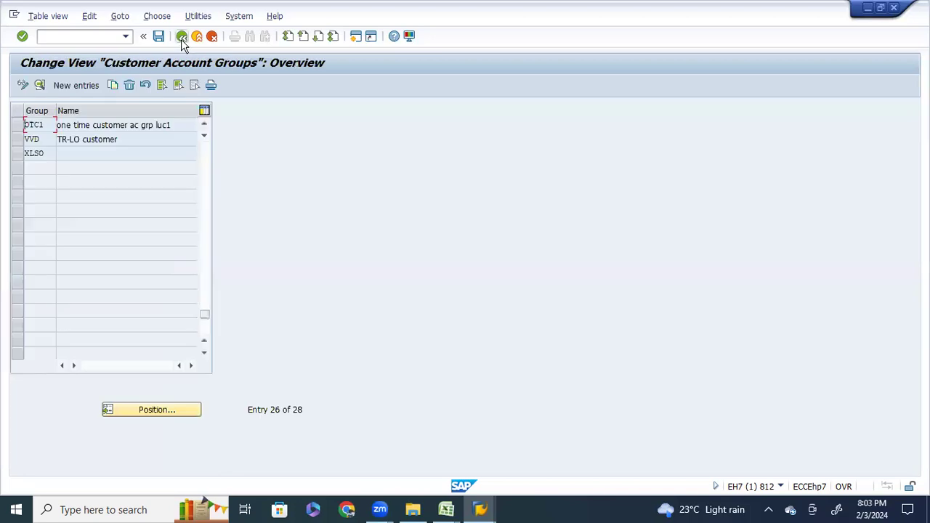
left_click(181, 37)
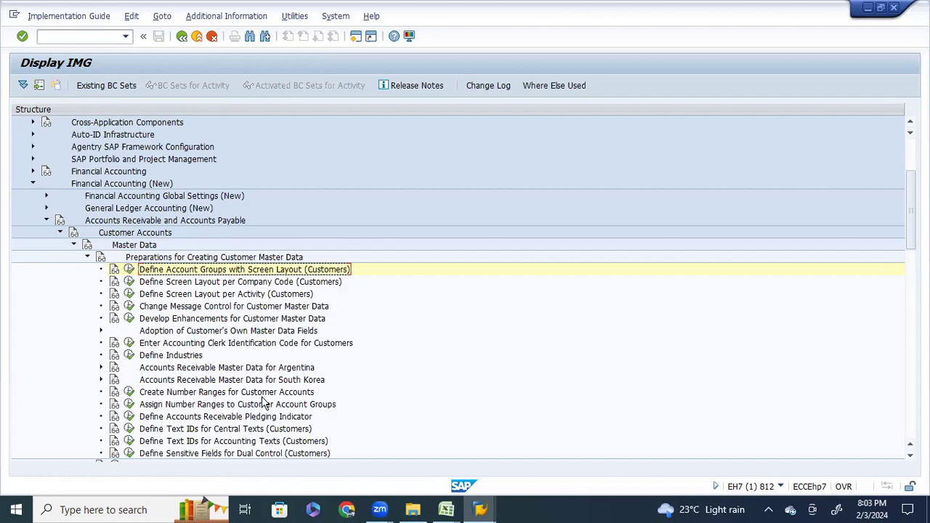
Step: Open Create Number Ranges for Customer Accounts, examine the existing intervals and their external assignment settings, and return to range maintenance
left_click(130, 393)
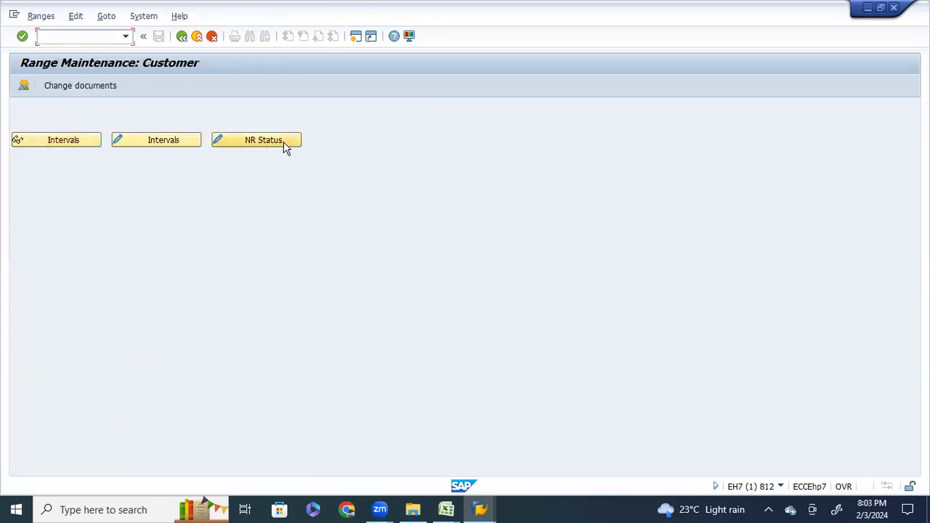
left_click(36, 148)
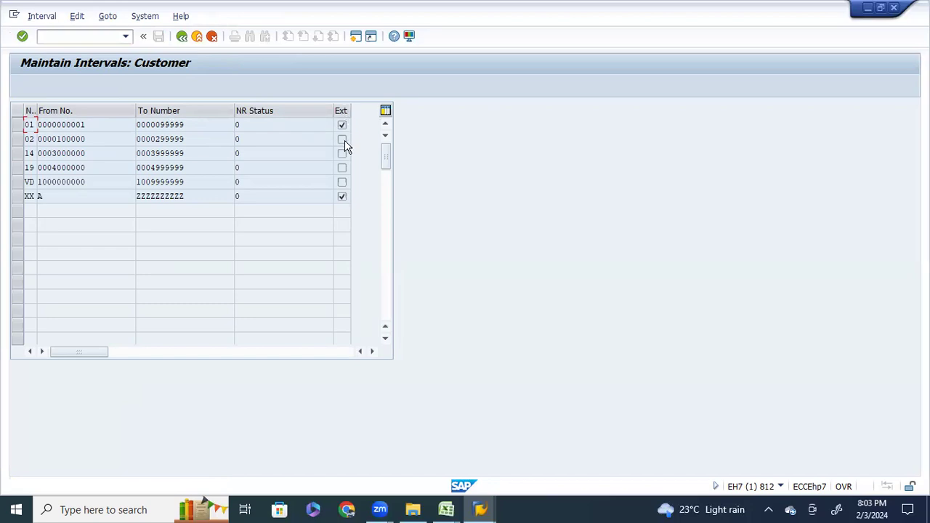
left_click(343, 196)
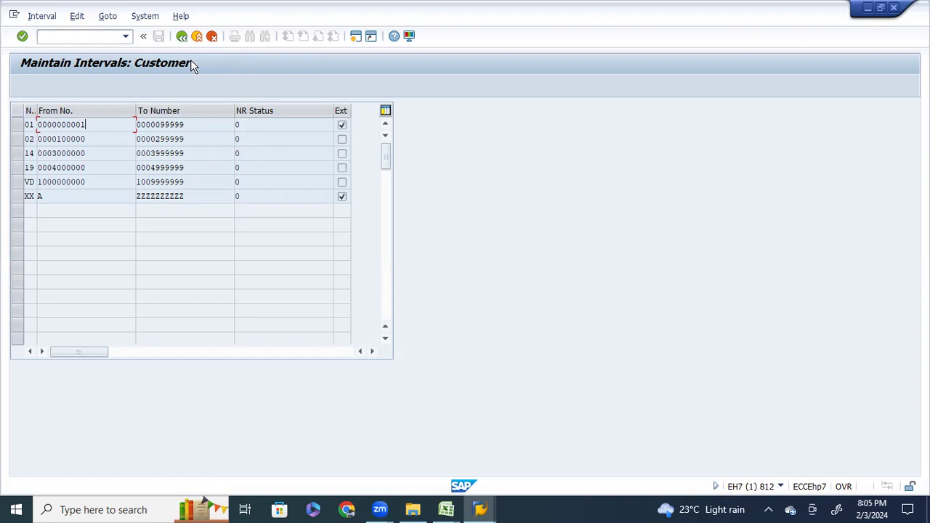
left_click(181, 37)
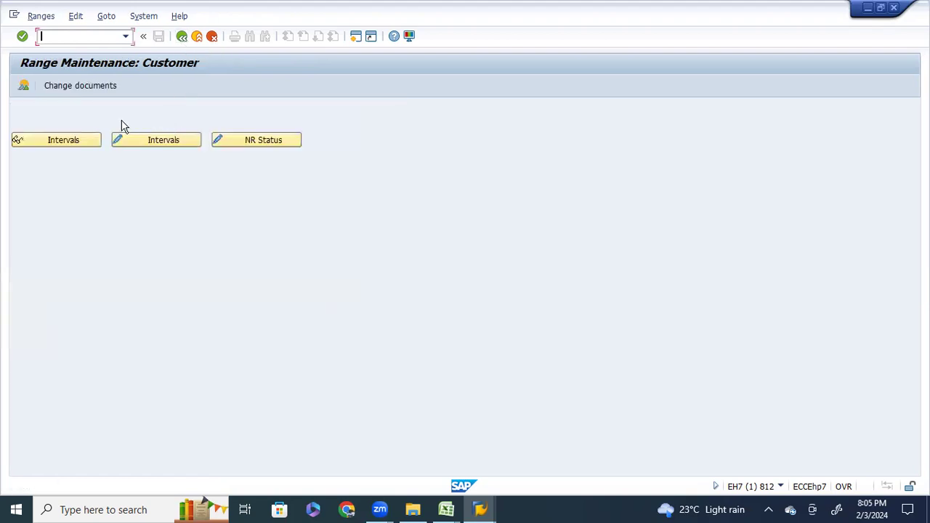
Step: Review the customer intervals in display mode and their number range status, returning to range maintenance after each
left_click(74, 141)
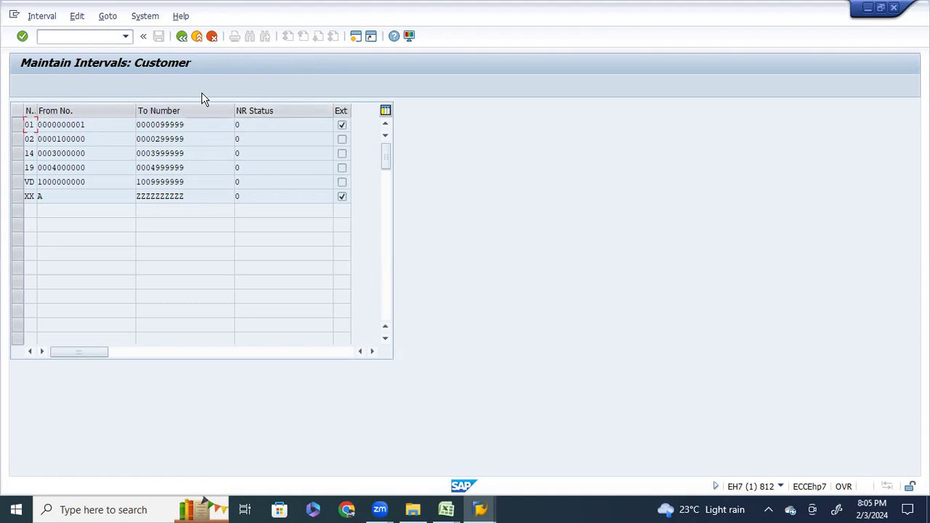
left_click(181, 37)
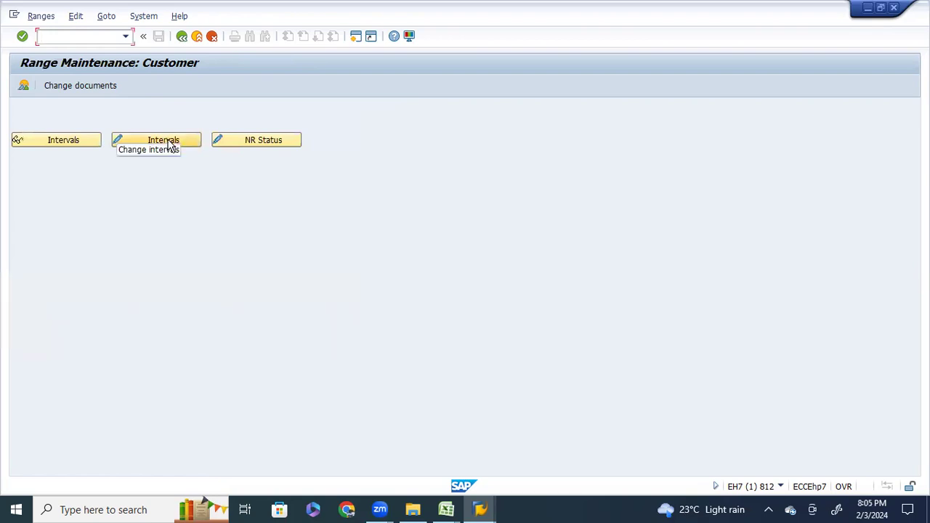
left_click(260, 142)
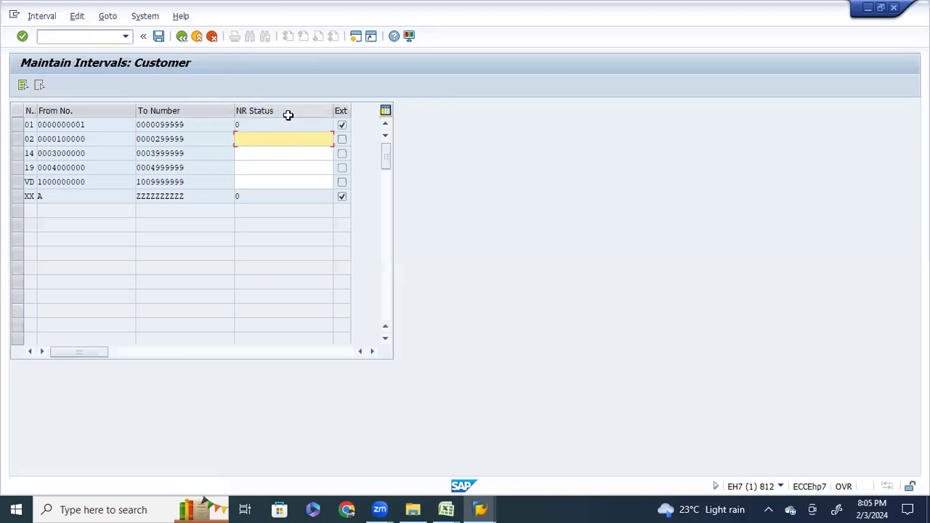
left_click(183, 36)
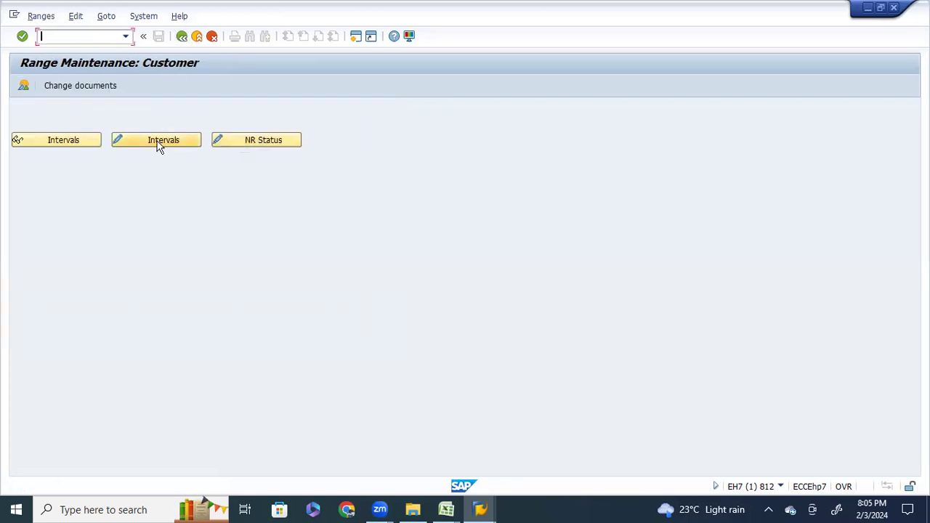
left_click(159, 146)
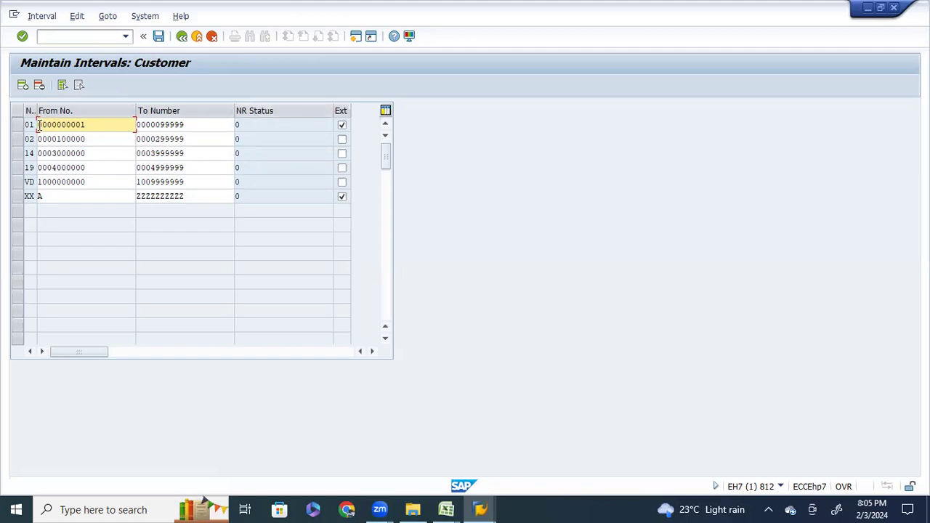
left_click(15, 125)
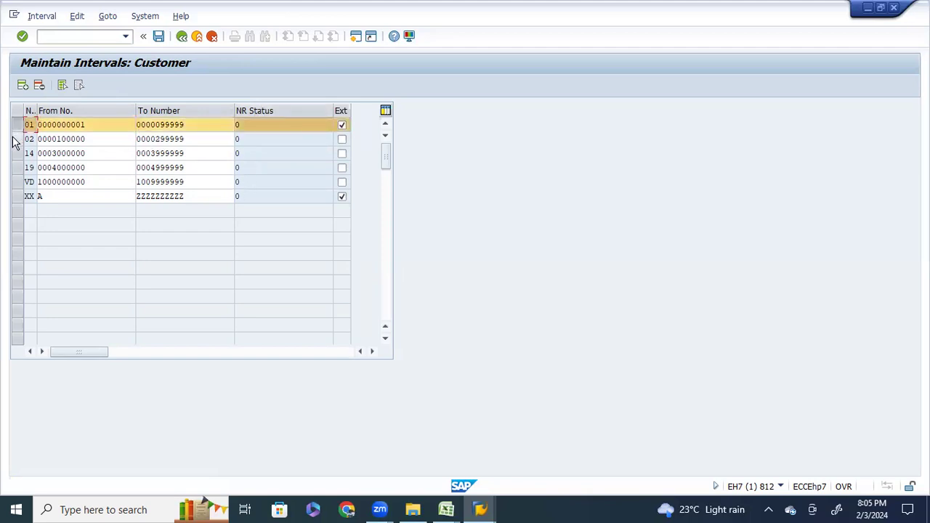
left_click(14, 139)
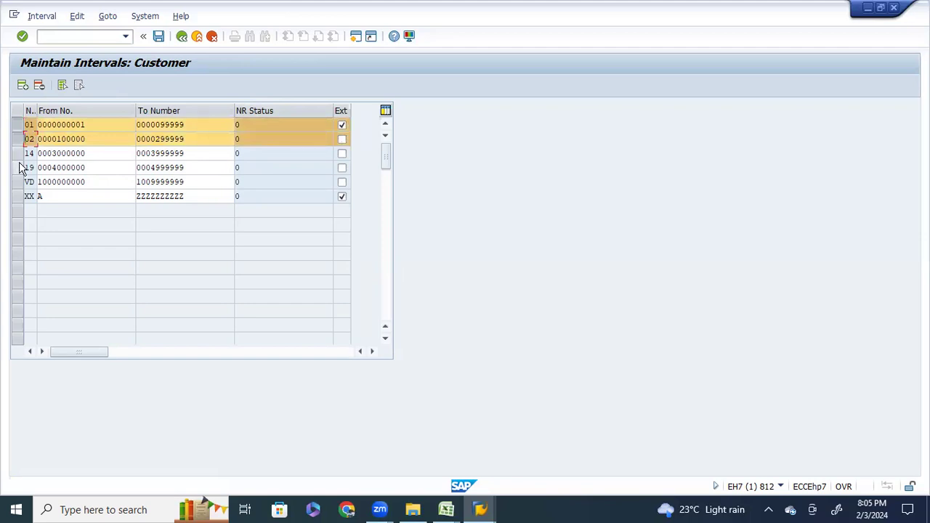
left_click(18, 154)
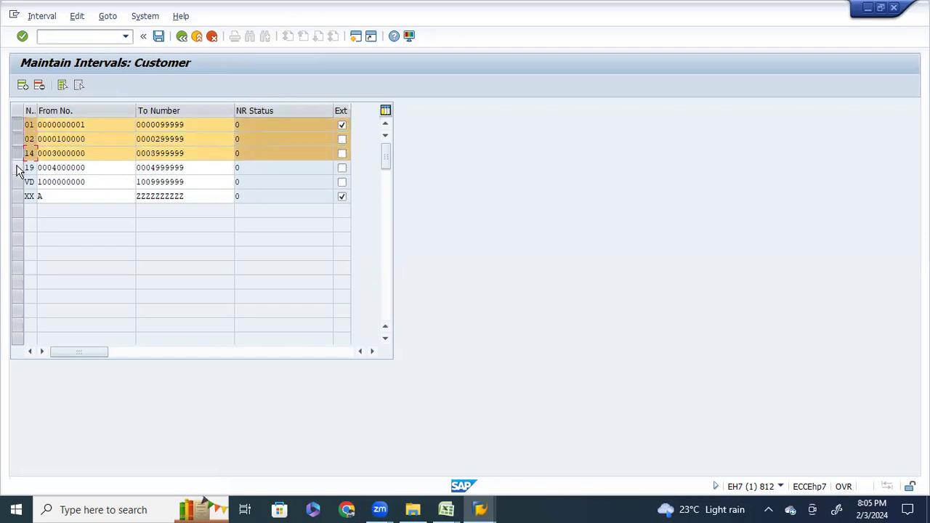
left_click(17, 167)
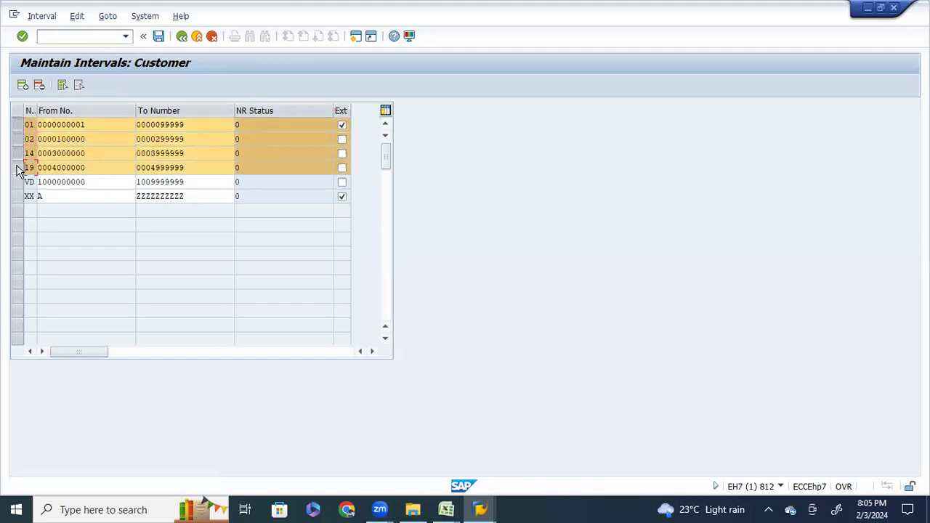
left_click(39, 85)
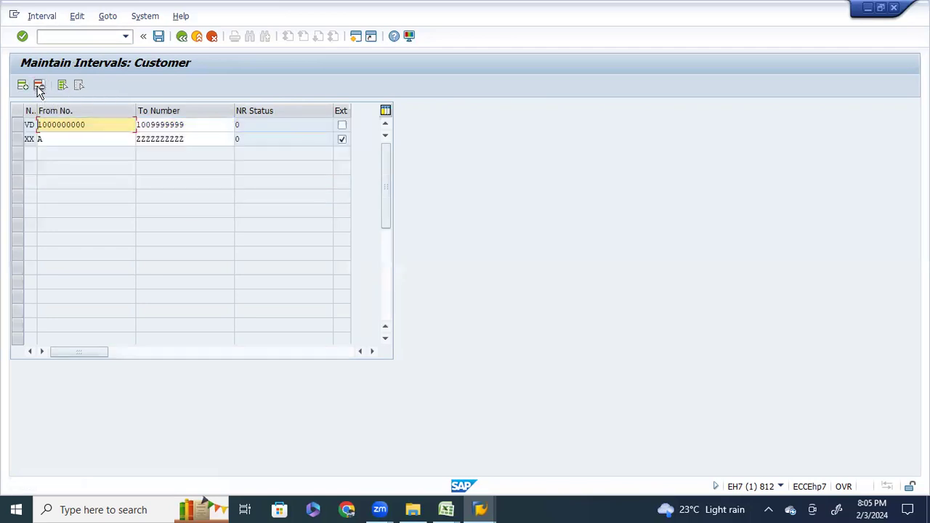
left_click(18, 126)
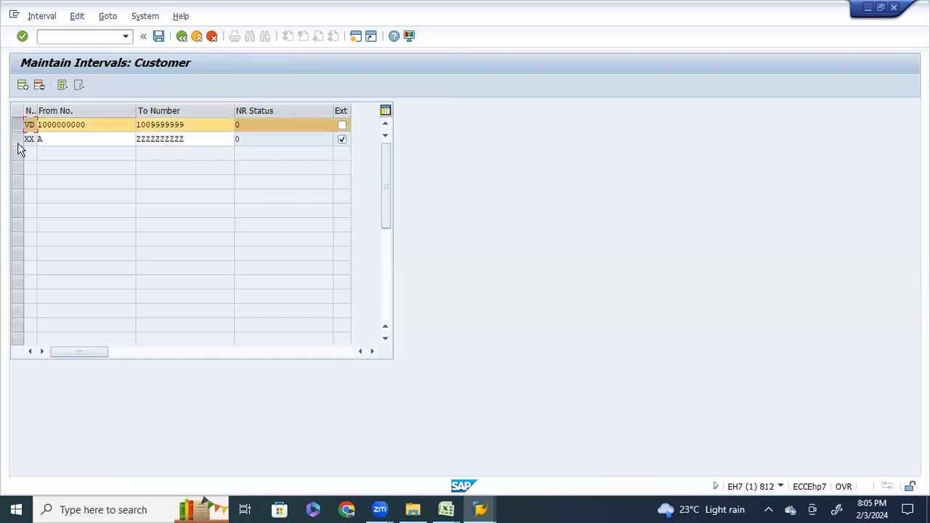
left_click(17, 142)
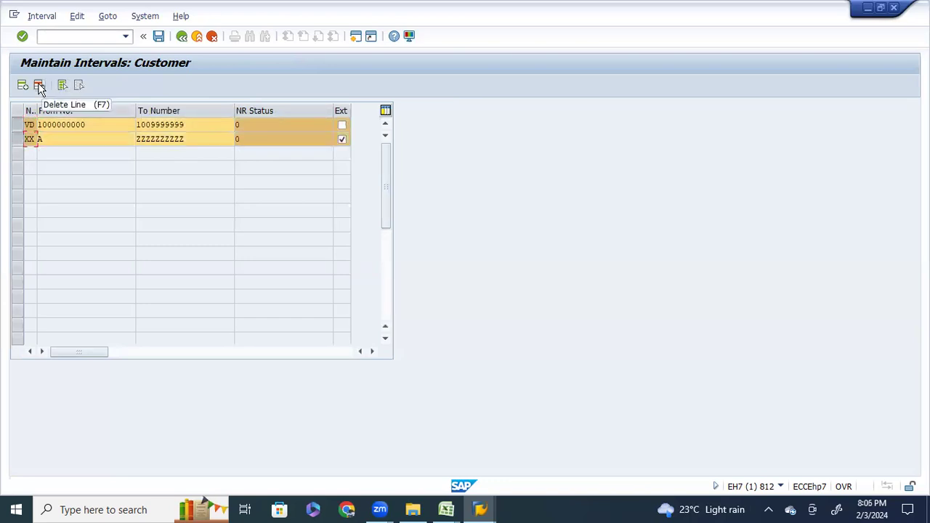
left_click(39, 86)
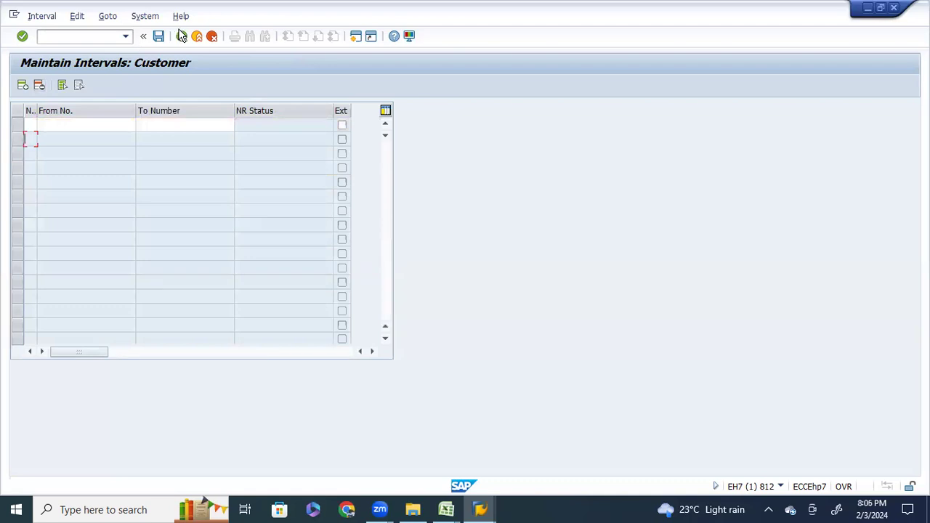
left_click(42, 18)
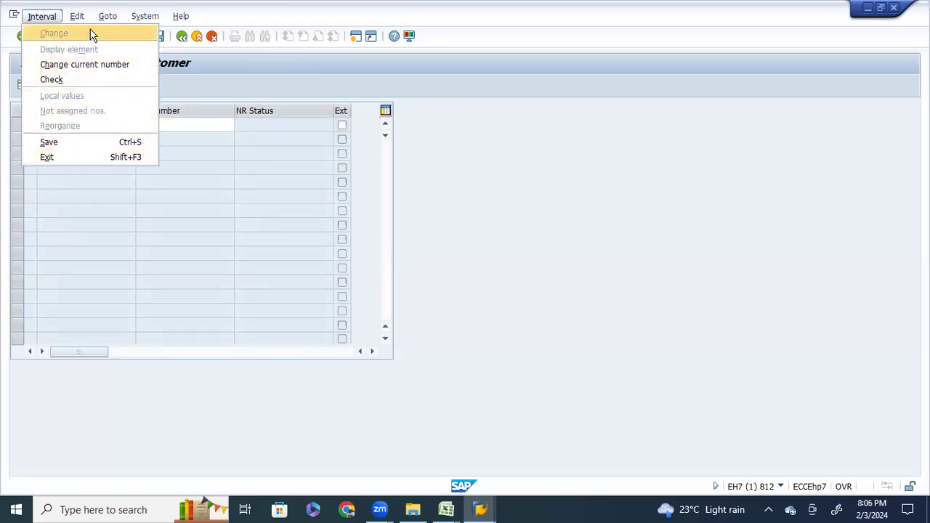
mouse_move(78, 18)
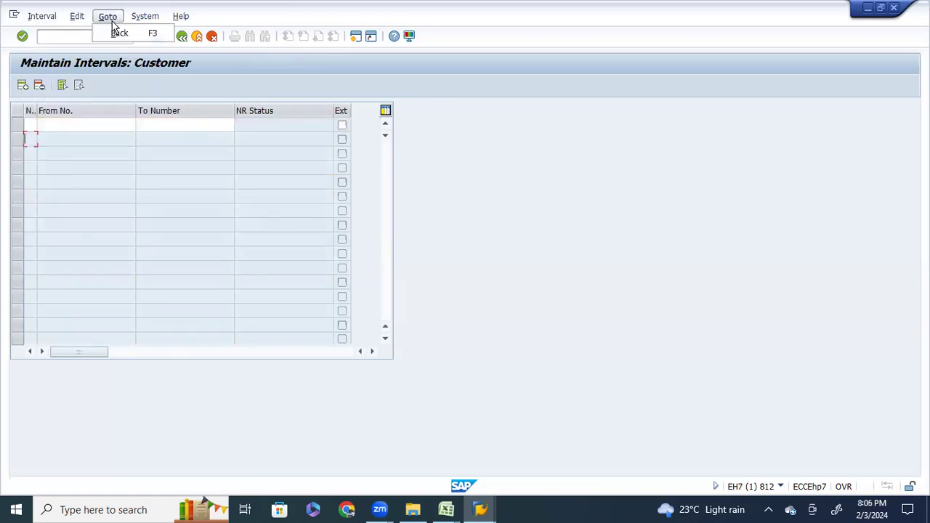
mouse_move(139, 19)
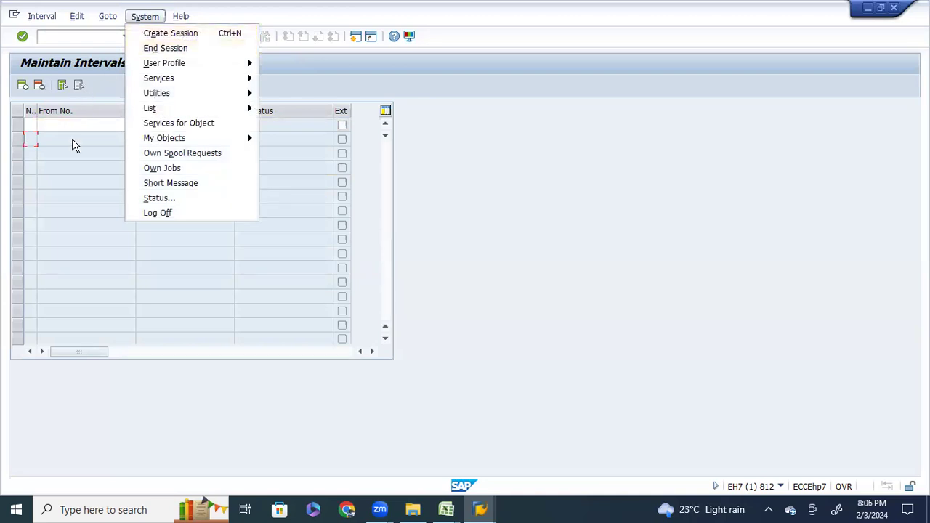
left_click(311, 209)
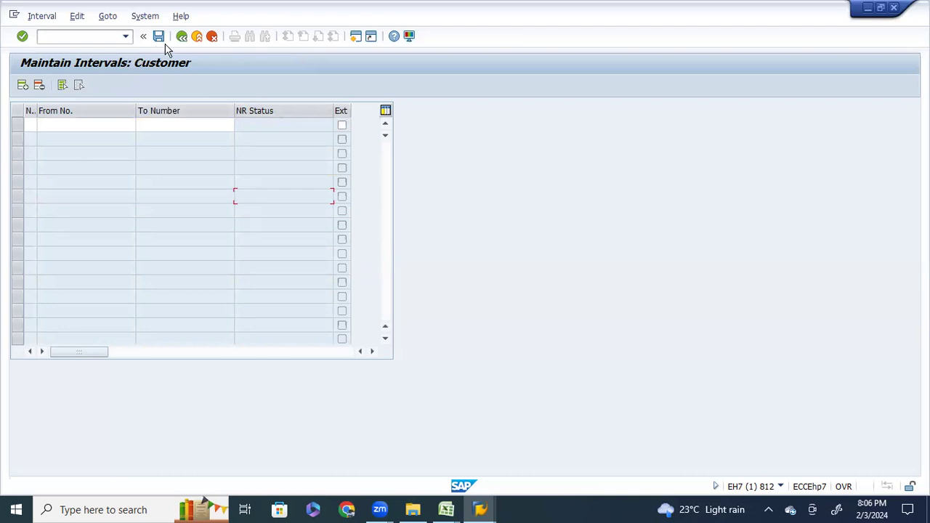
left_click(212, 36)
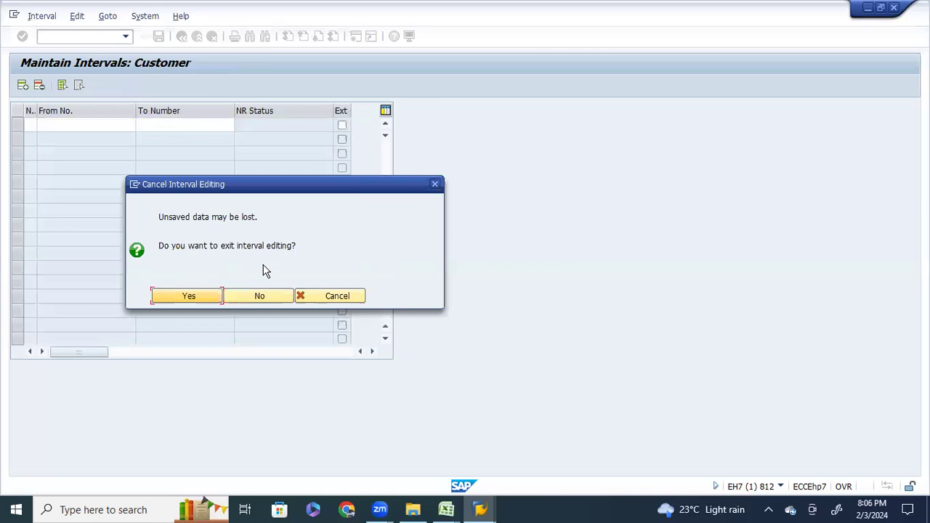
left_click(193, 298)
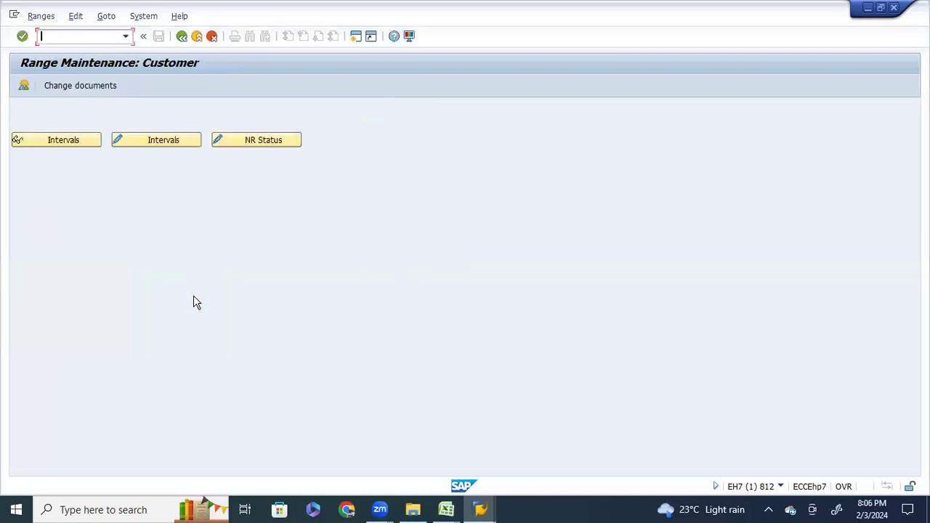
Step: Open the customer intervals for change and delete all existing intervals: 01, 02, 14, 19, VD and XX
left_click(155, 143)
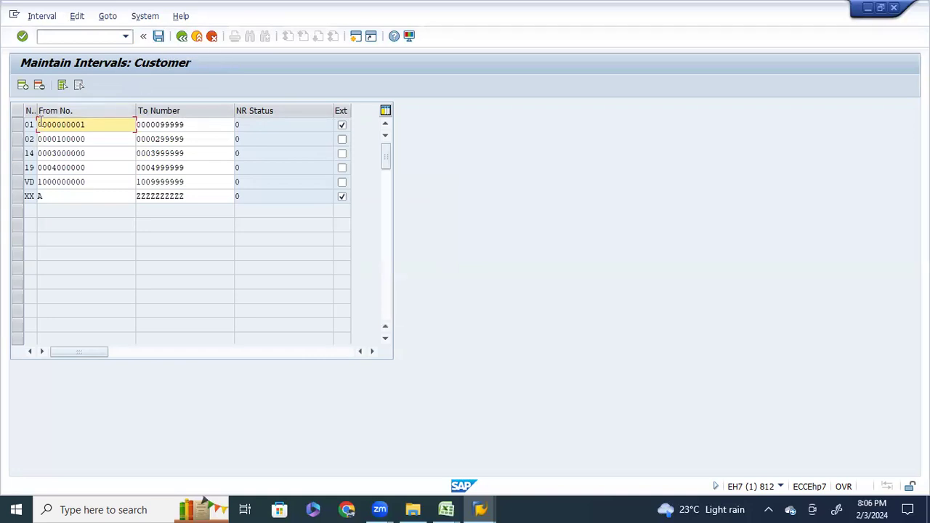
left_click(17, 127)
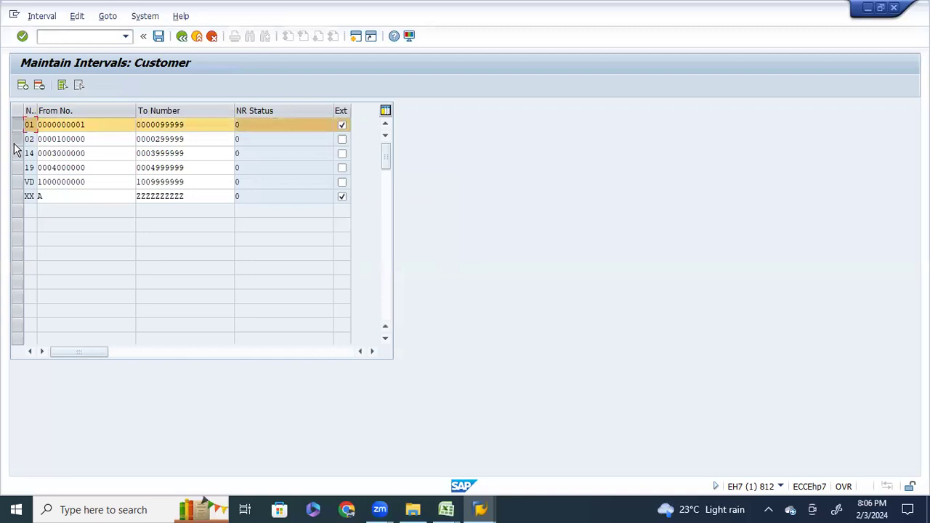
left_click(17, 140)
left_click(16, 168)
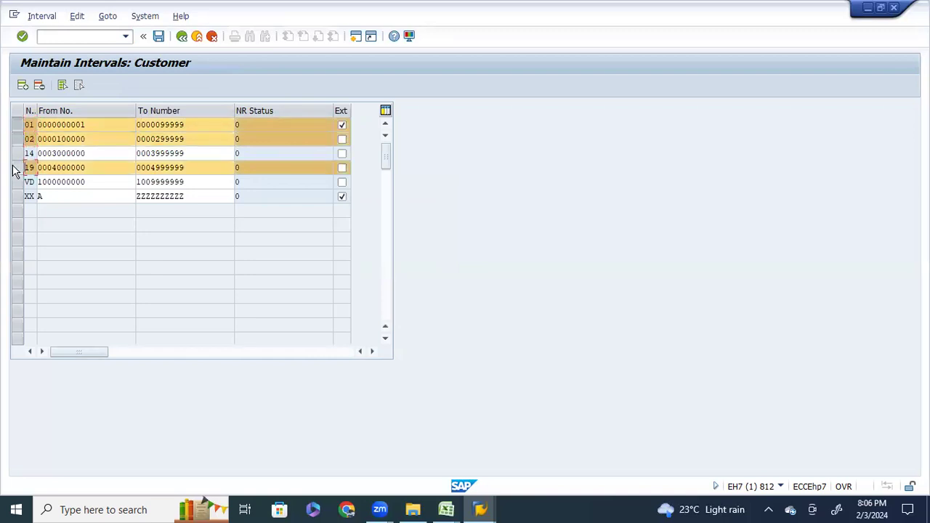
left_click(18, 153)
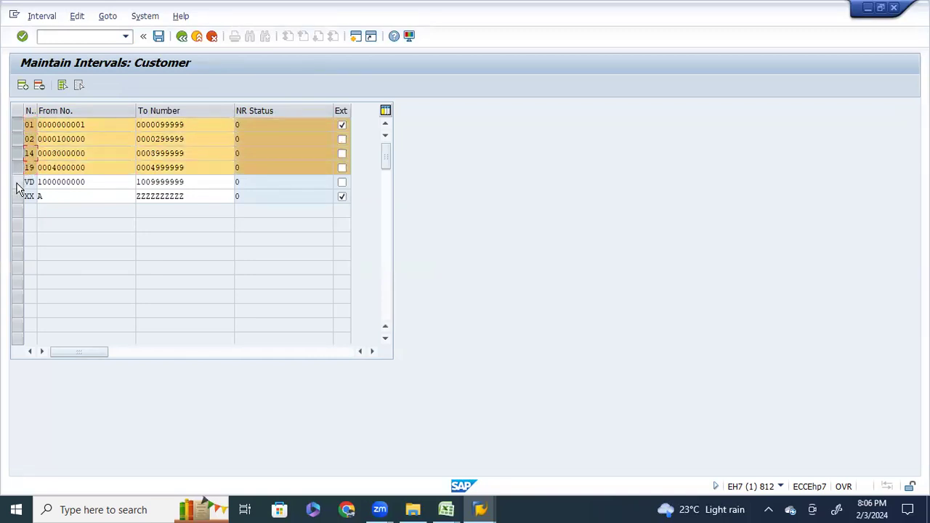
left_click(17, 183)
left_click(17, 198)
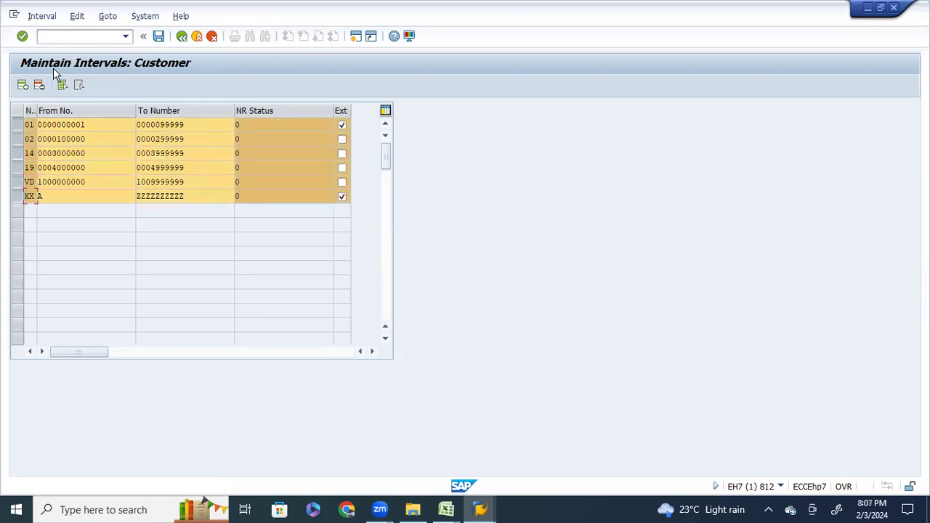
left_click(39, 85)
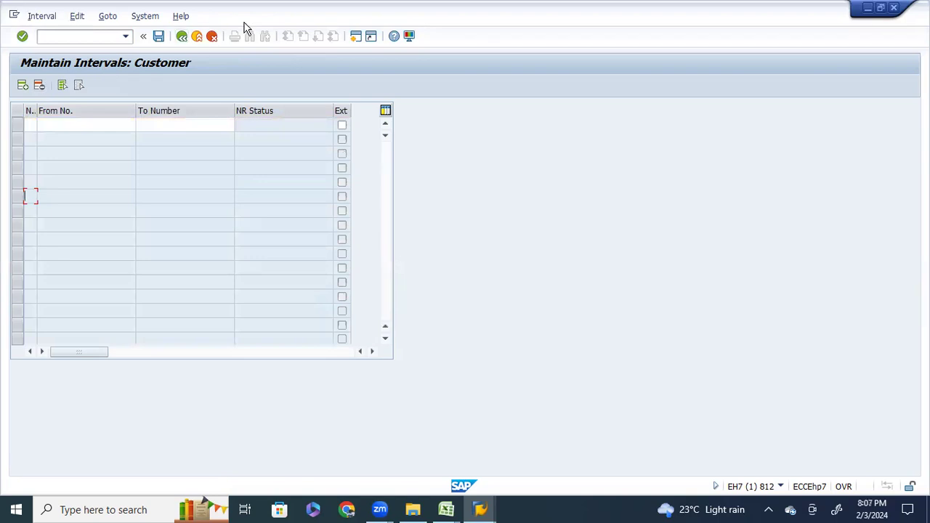
Step: Save the emptied customer interval list, acknowledge the transport notice and return to range maintenance
left_click(159, 38)
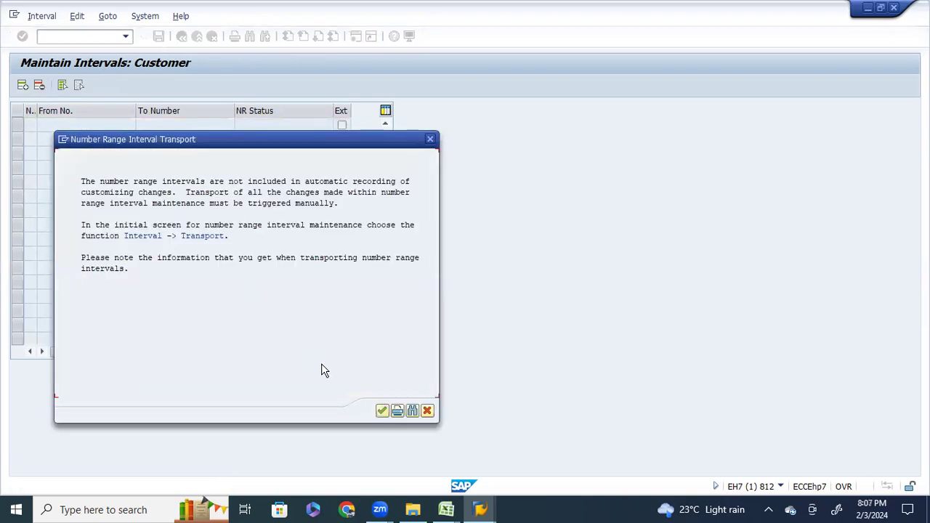
left_click(378, 411)
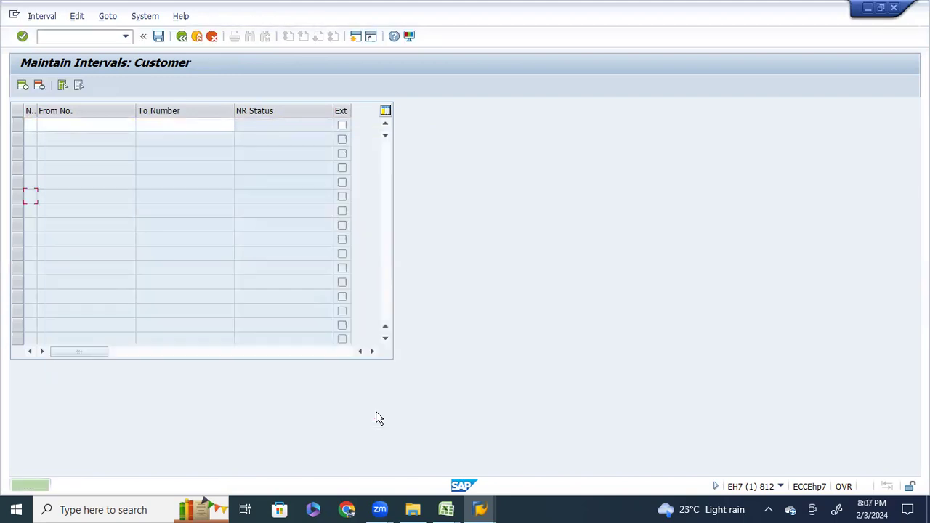
left_click(181, 36)
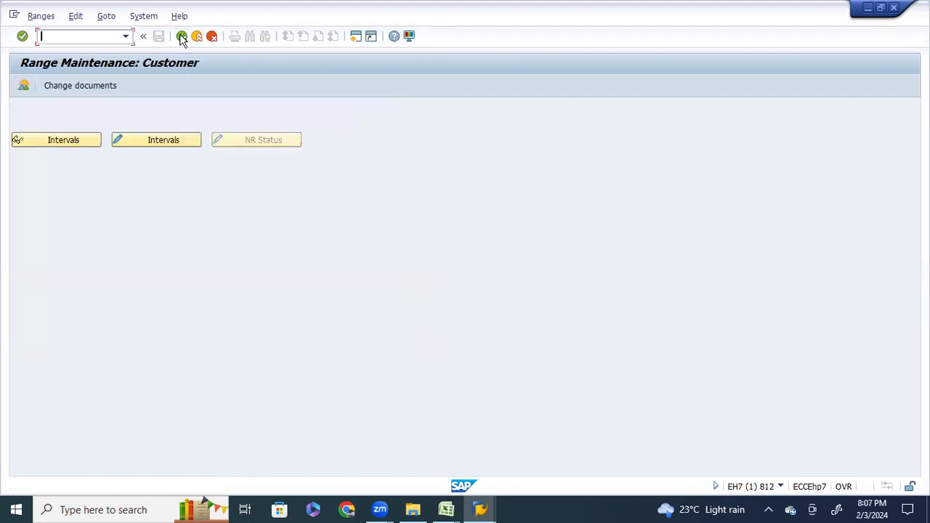
Step: Create customer number range interval 01 from 1 to 100 with internal assignment and save it
left_click(152, 137)
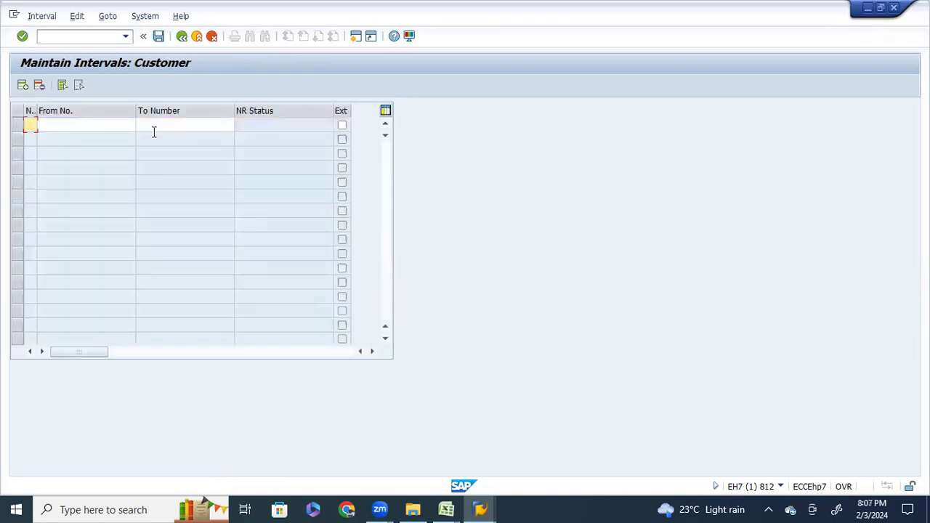
type("01")
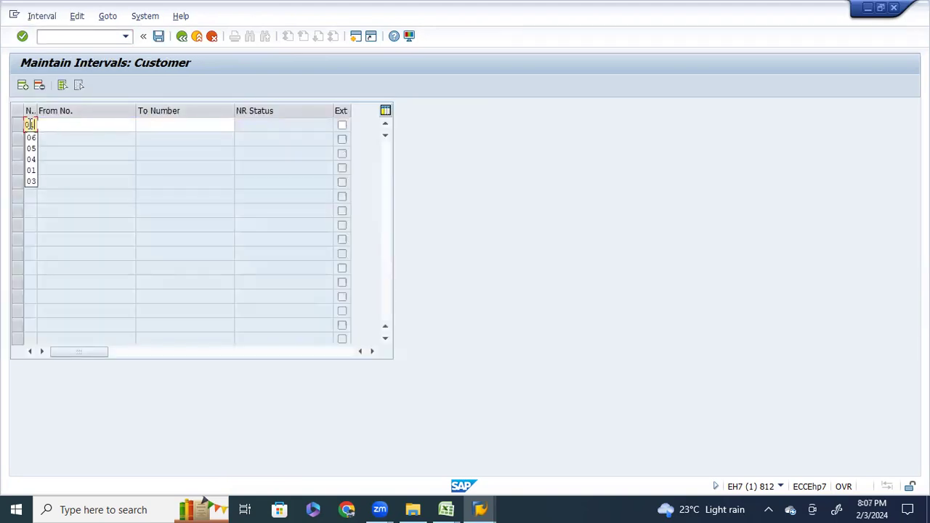
left_click(74, 127)
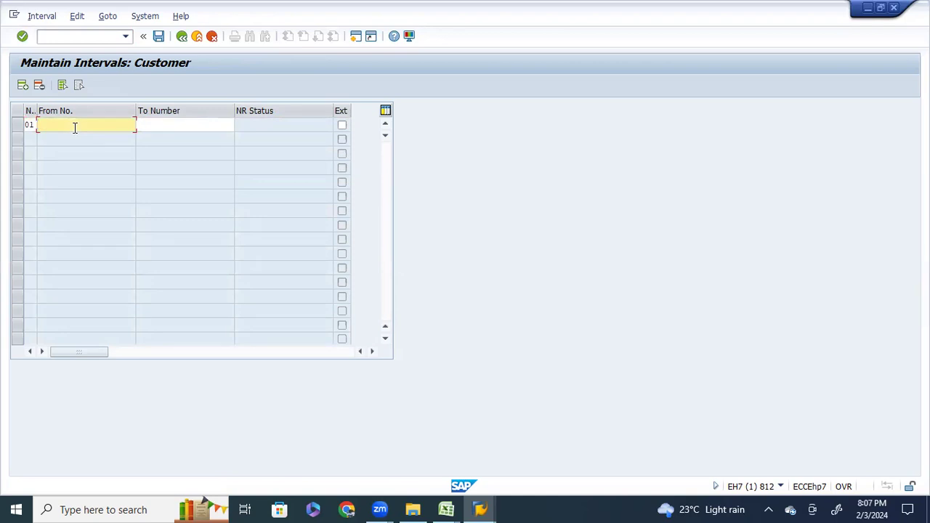
type("1")
left_click(155, 125)
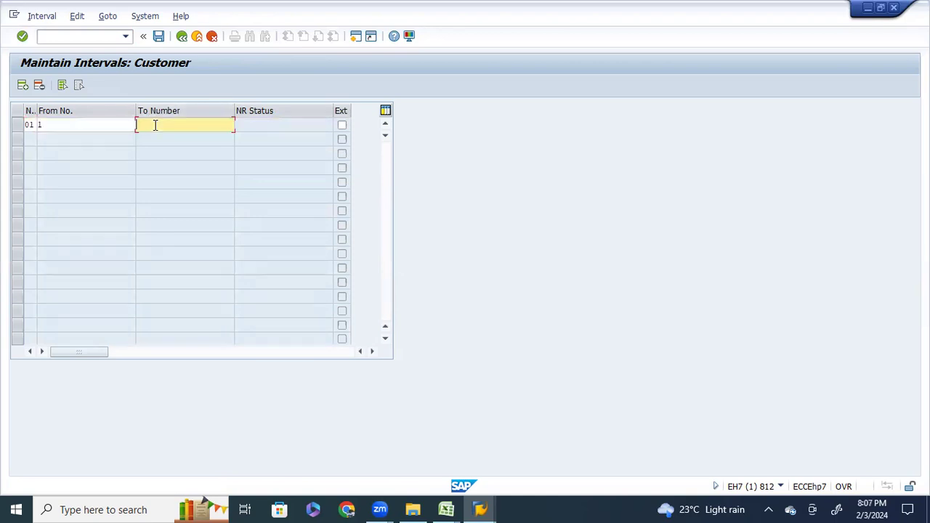
type("100")
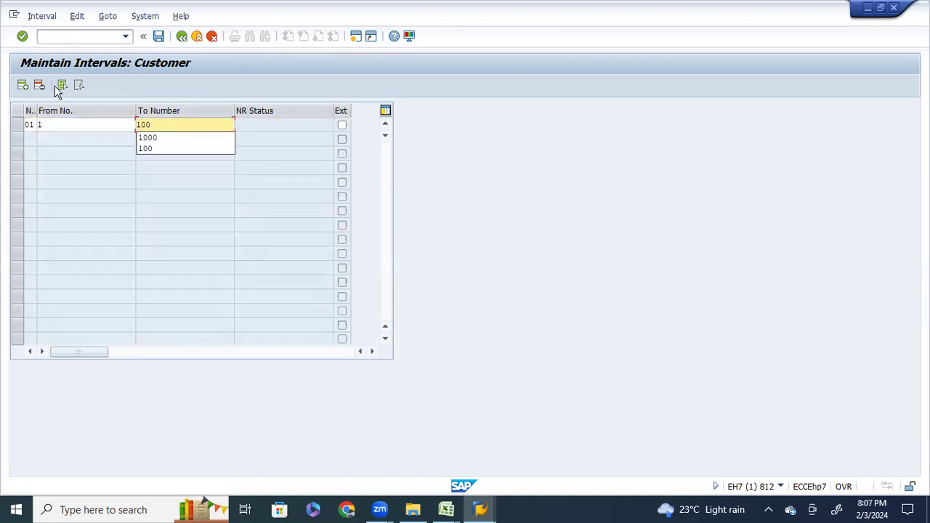
left_click(22, 38)
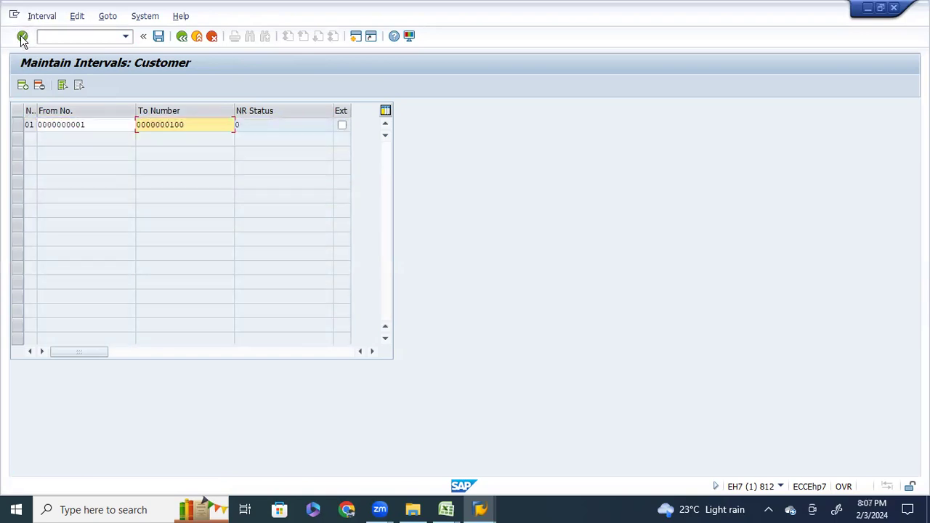
left_click(158, 37)
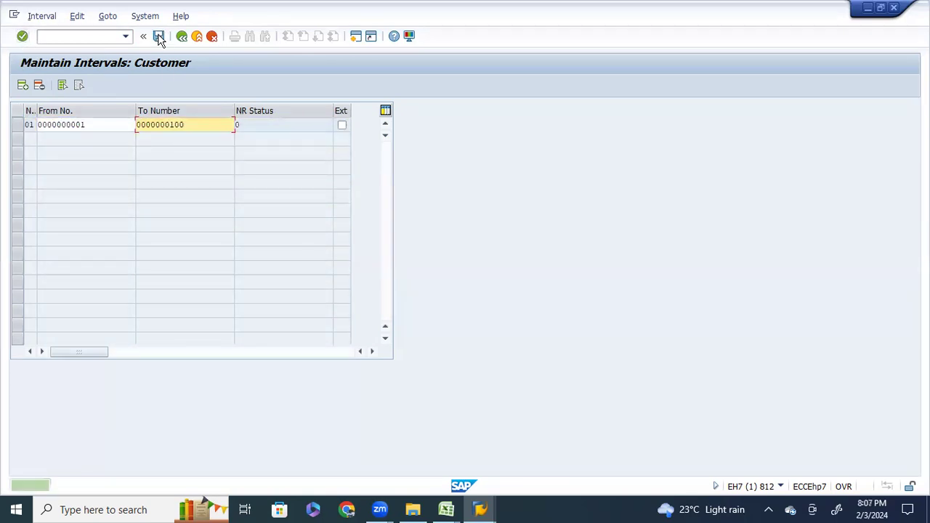
Step: Add customer number range interval 02 from 101 to 200
left_click(23, 85)
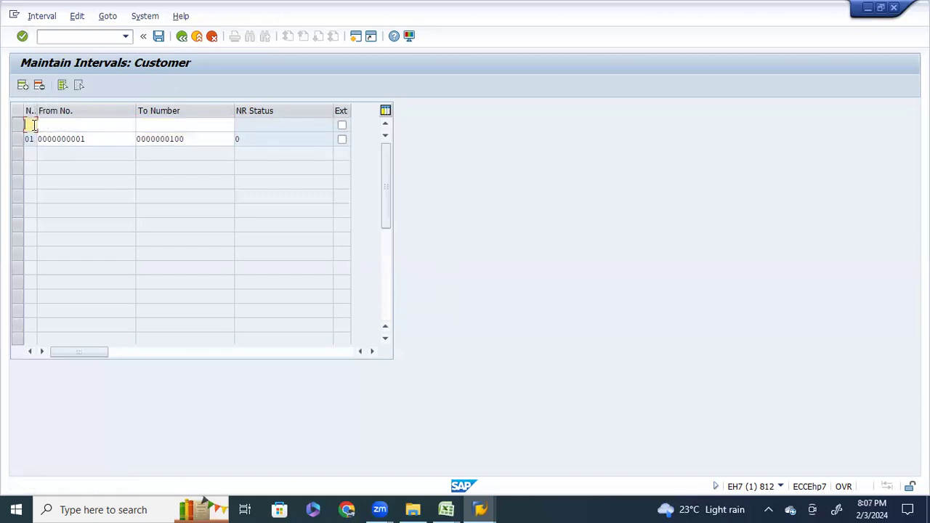
type("02")
left_click(70, 122)
type("201")
key("BackSpace")
key("BackSpace")
key("BackSpace")
type("101")
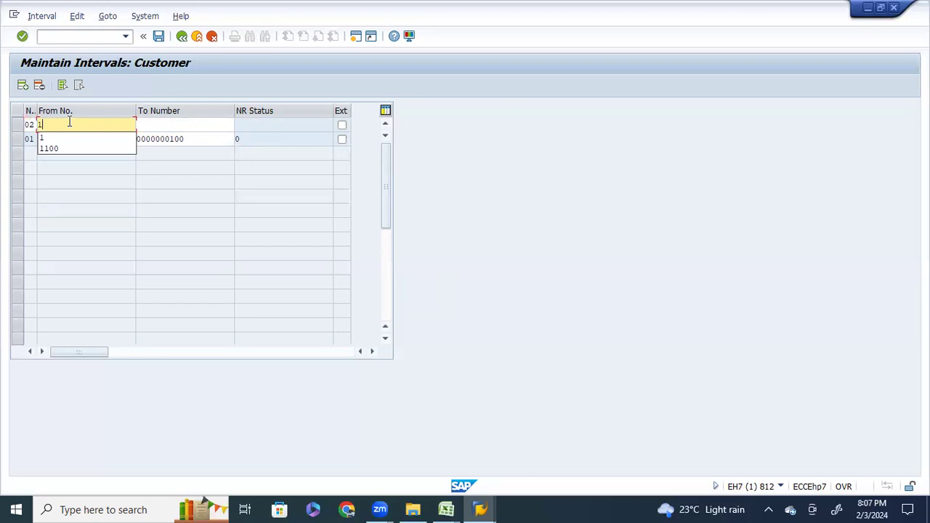
left_click(172, 125)
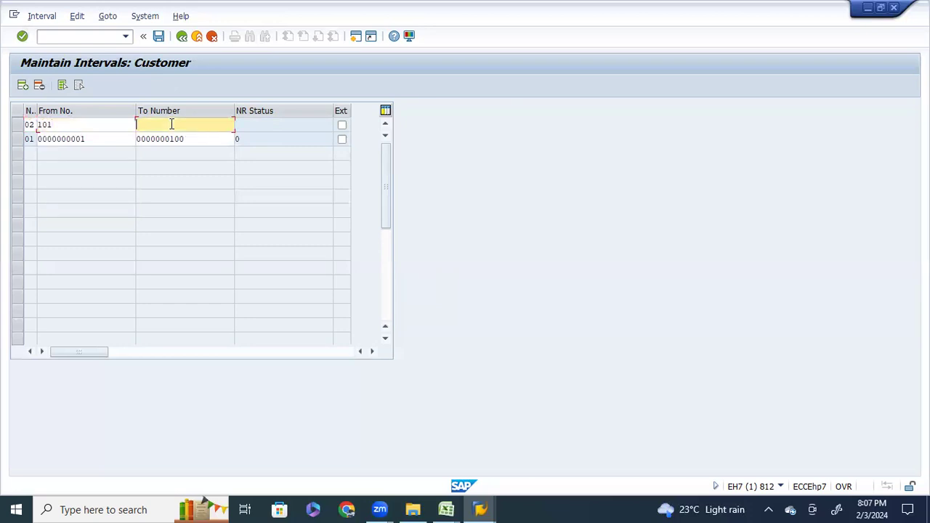
type("200")
Step: Add customer number range interval 03 from 201 to 300
left_click(22, 85)
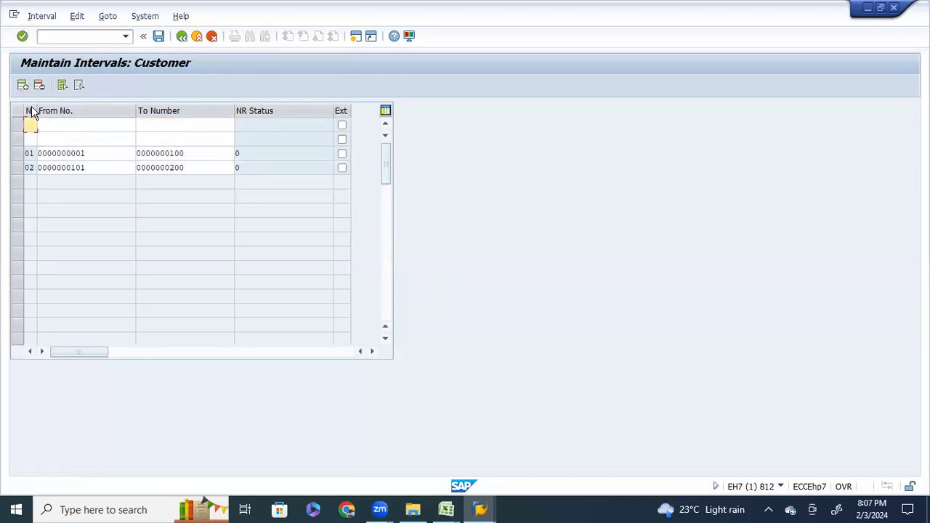
left_click(30, 138)
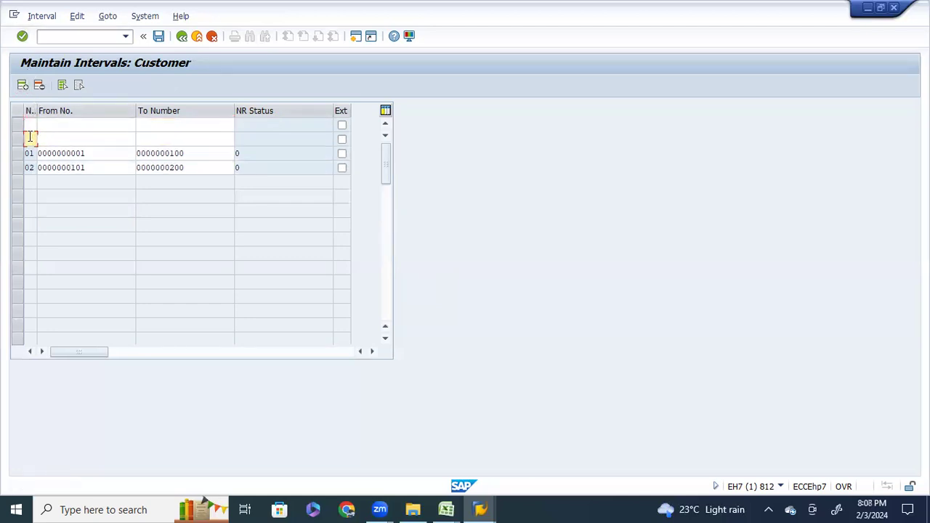
type("03")
left_click(57, 140)
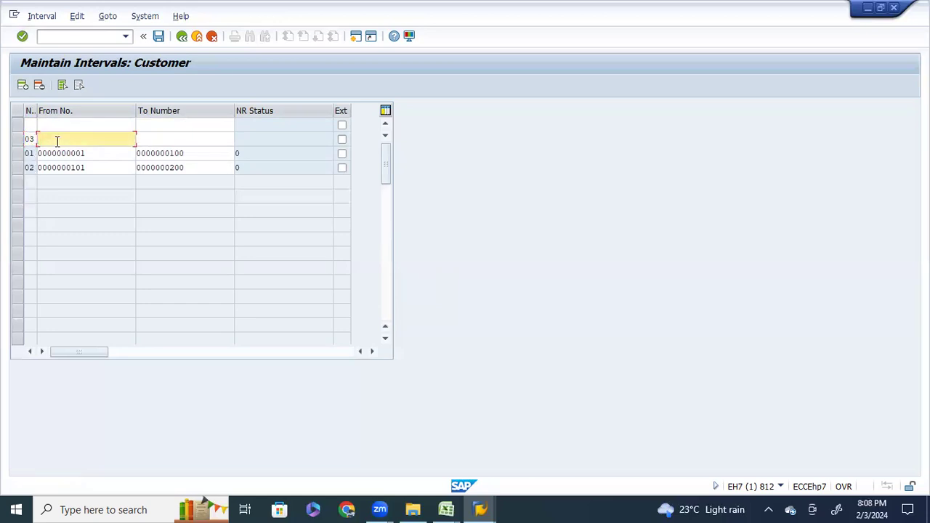
type("201")
left_click(147, 138)
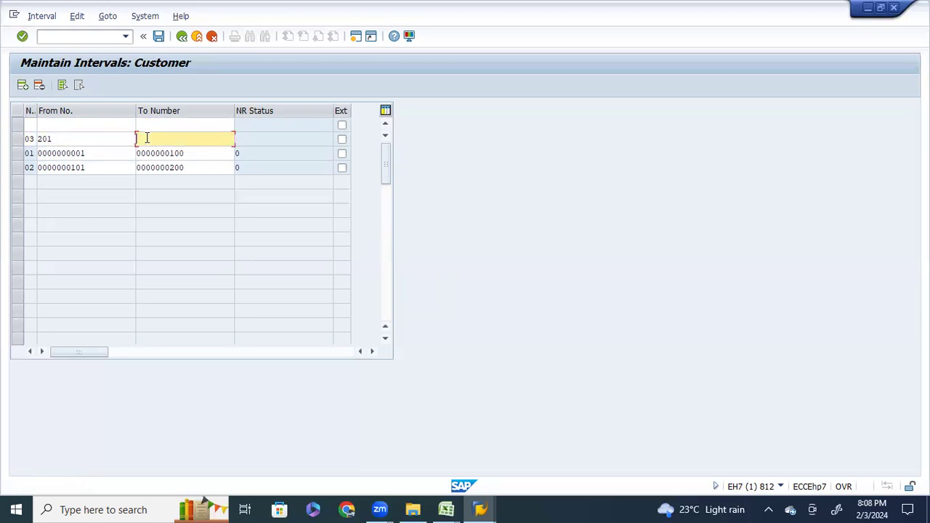
type("300")
Step: Add customer number range interval 04 from 301 to 400 and save the customer intervals
left_click(29, 125)
type("04")
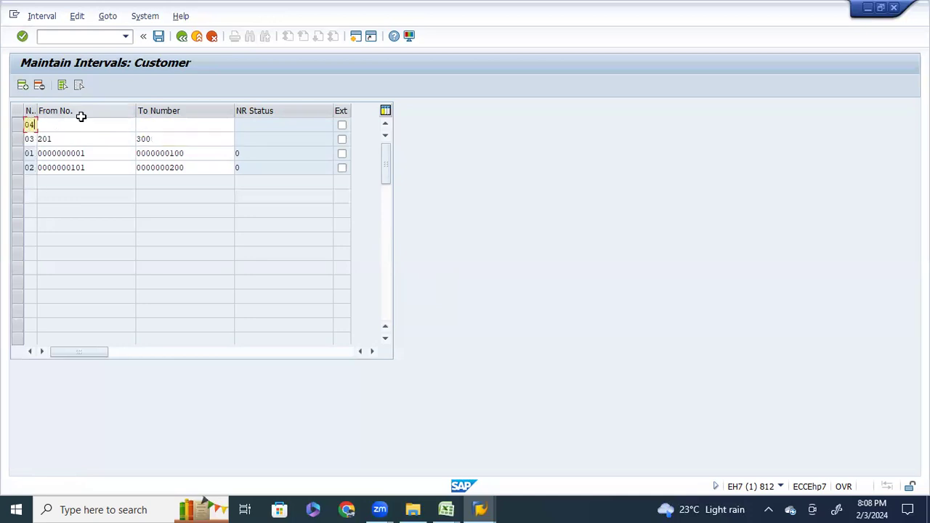
left_click(77, 122)
type("4")
key("BackSpace")
type("301")
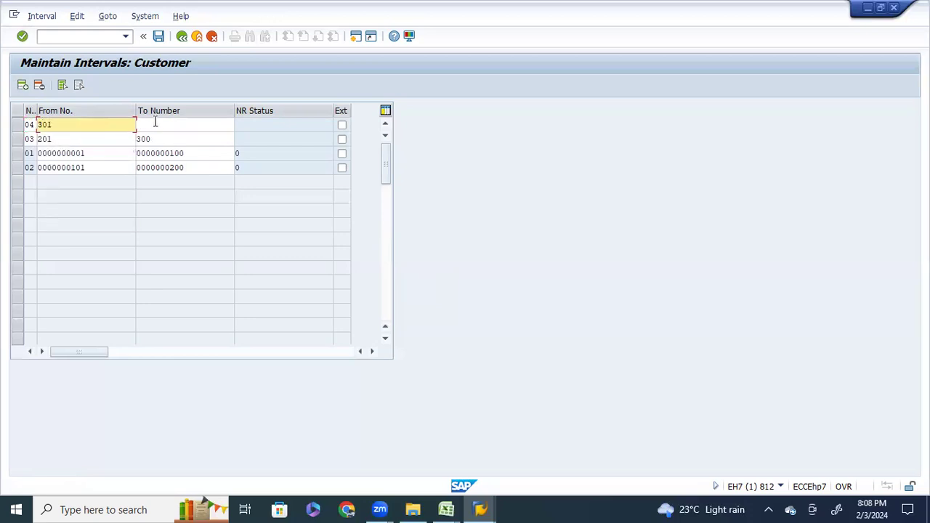
left_click(156, 124)
type("400")
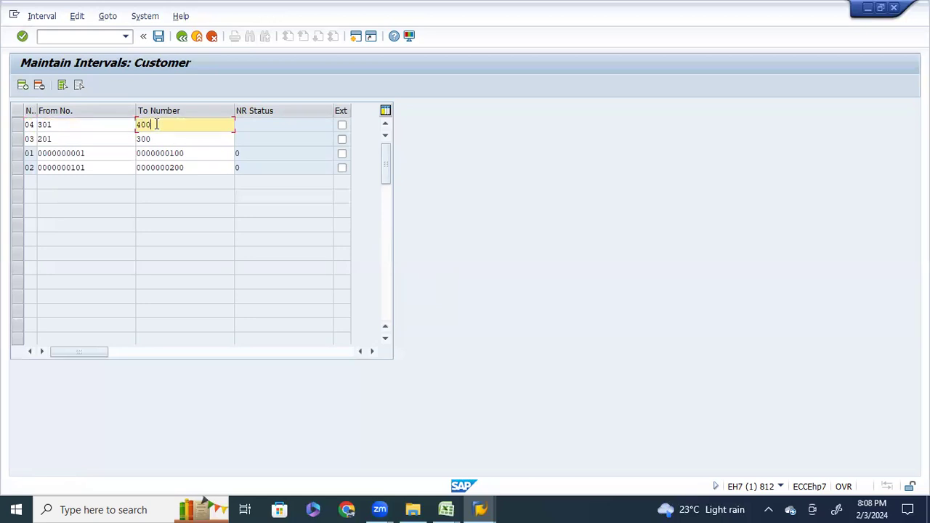
left_click(22, 37)
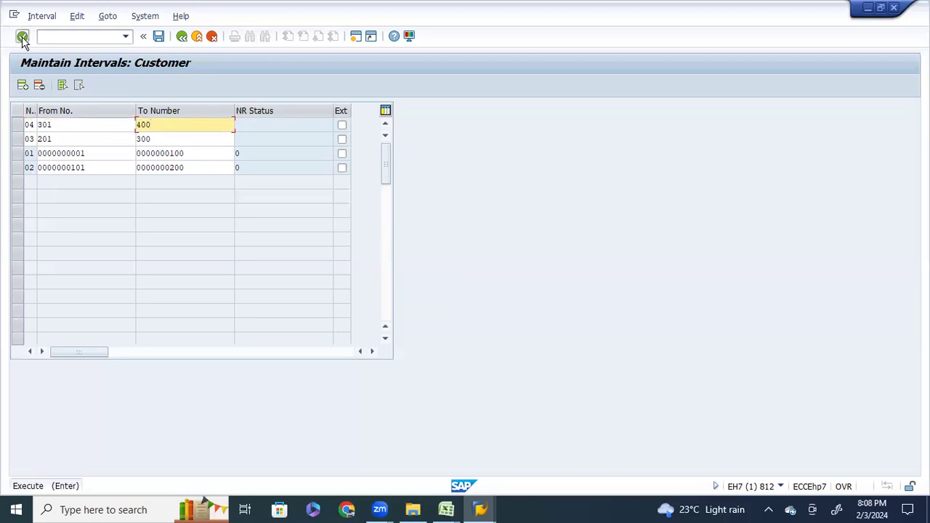
left_click(158, 37)
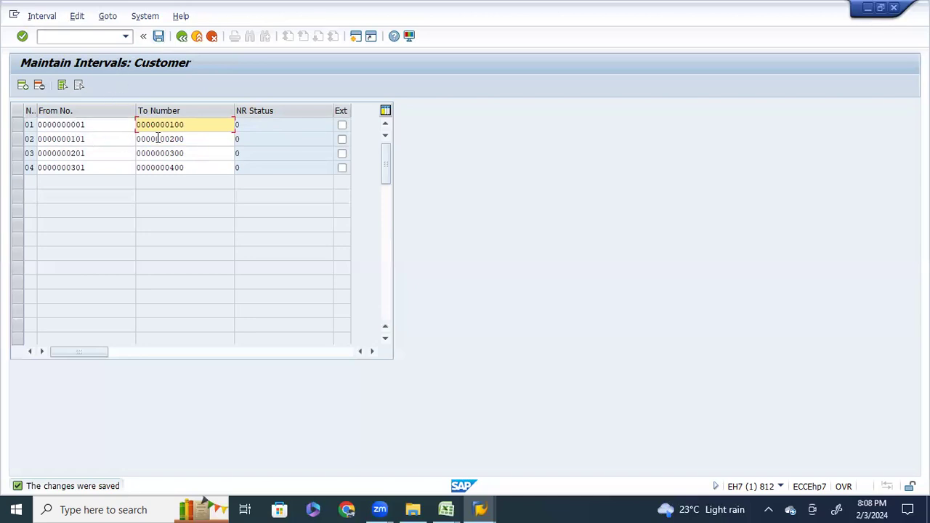
Step: Try to add an overlapping customer number range interval 05 from 200 to 300
left_click(22, 86)
left_click(22, 86)
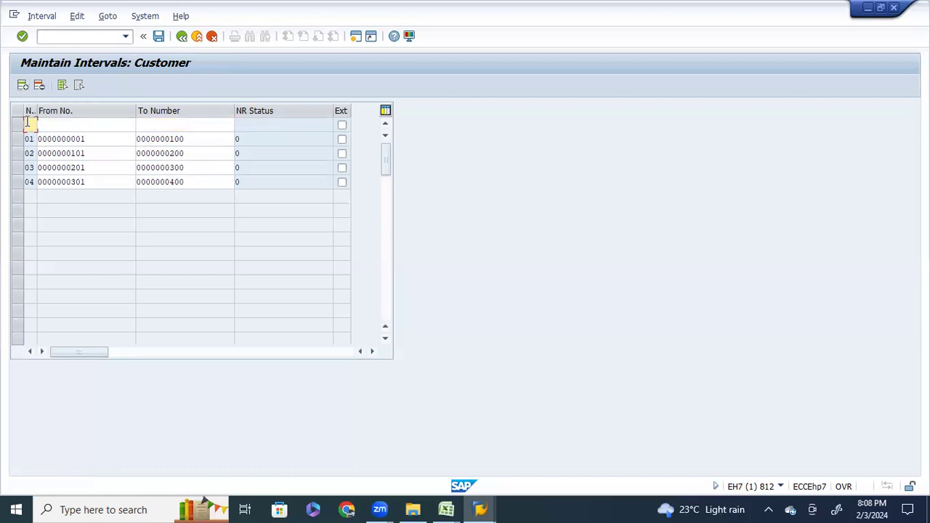
type("15")
left_click(52, 128)
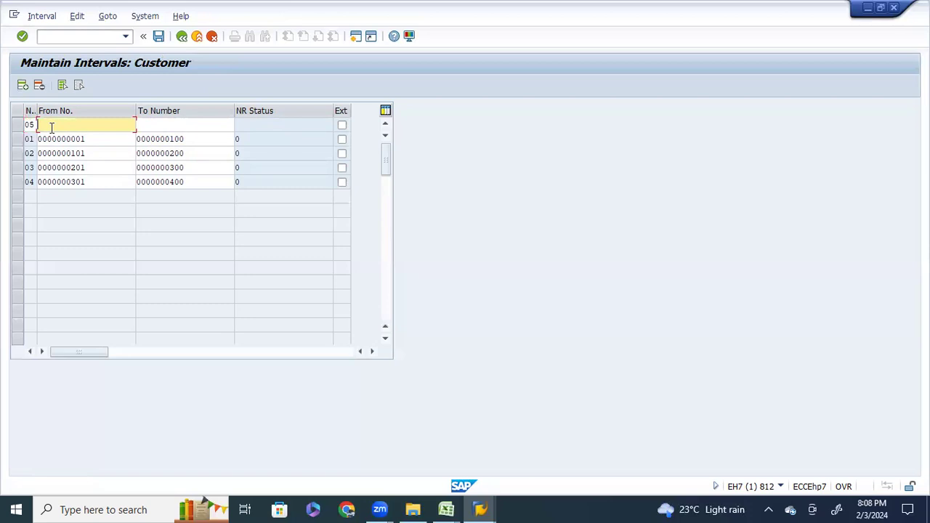
type("200")
left_click(171, 124)
type("300")
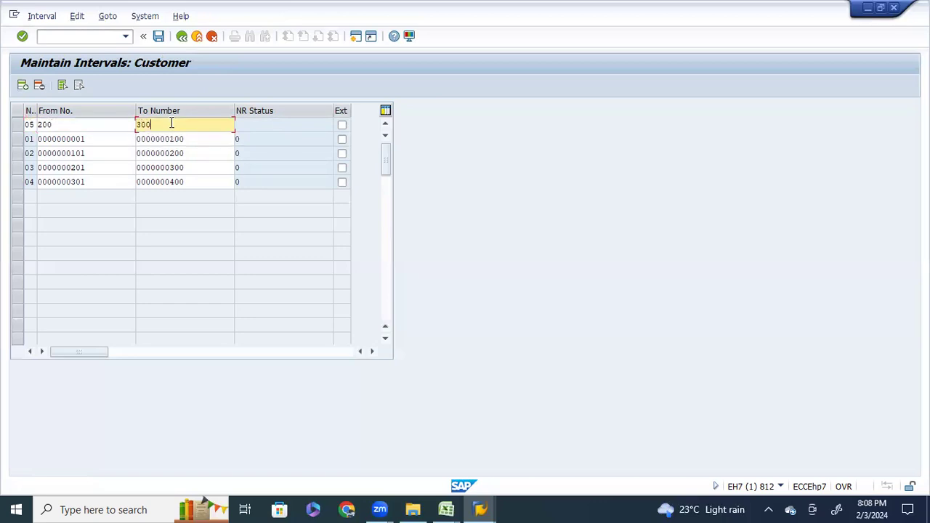
left_click(21, 38)
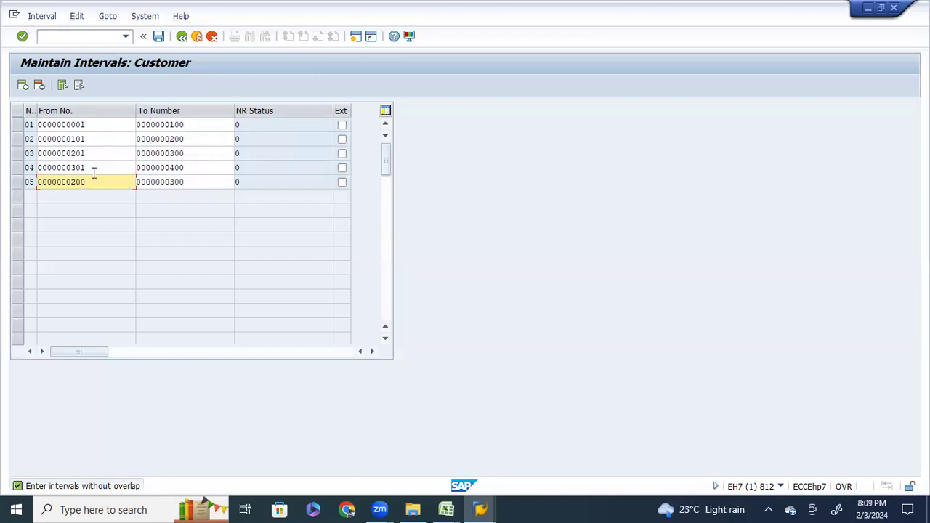
Step: Compare interval 05 with intervals 02 and 03, recheck the entries and delete interval 05
left_click(181, 183)
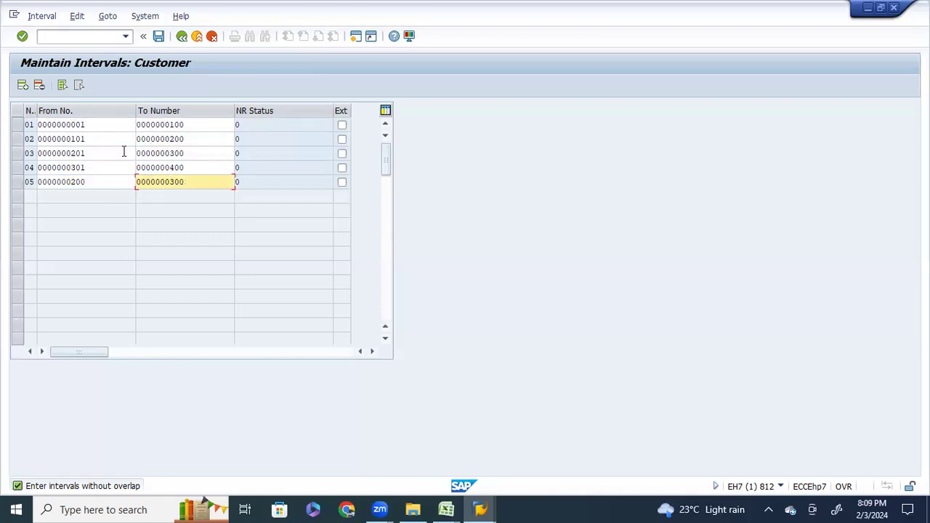
left_click(92, 155)
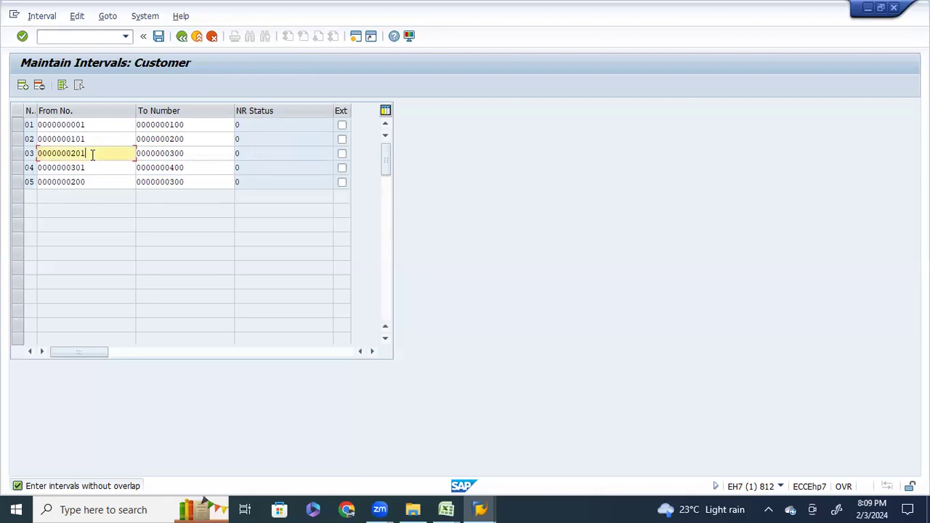
left_click(189, 155)
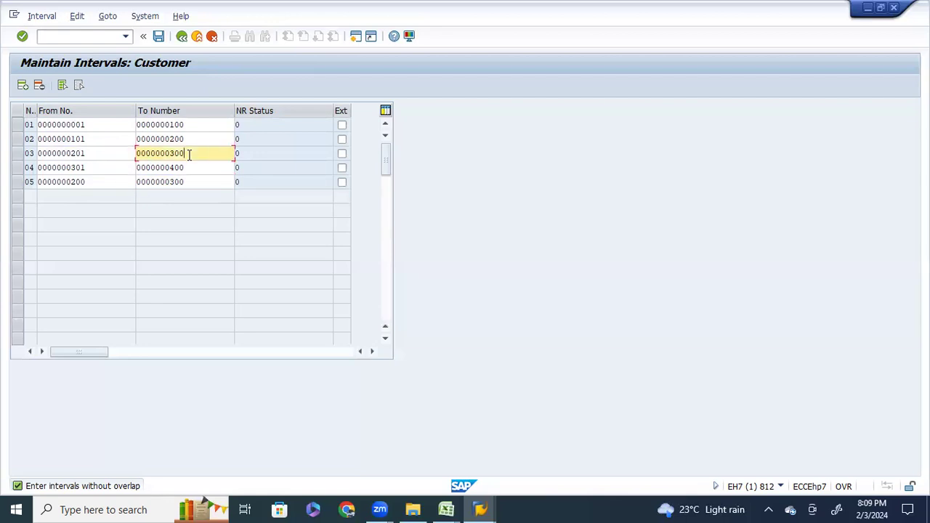
left_click(185, 138)
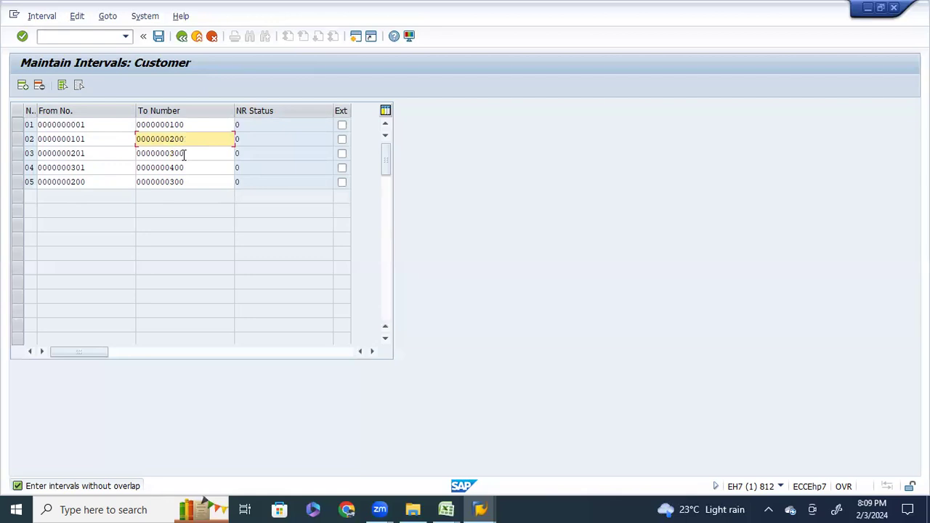
left_click(184, 155)
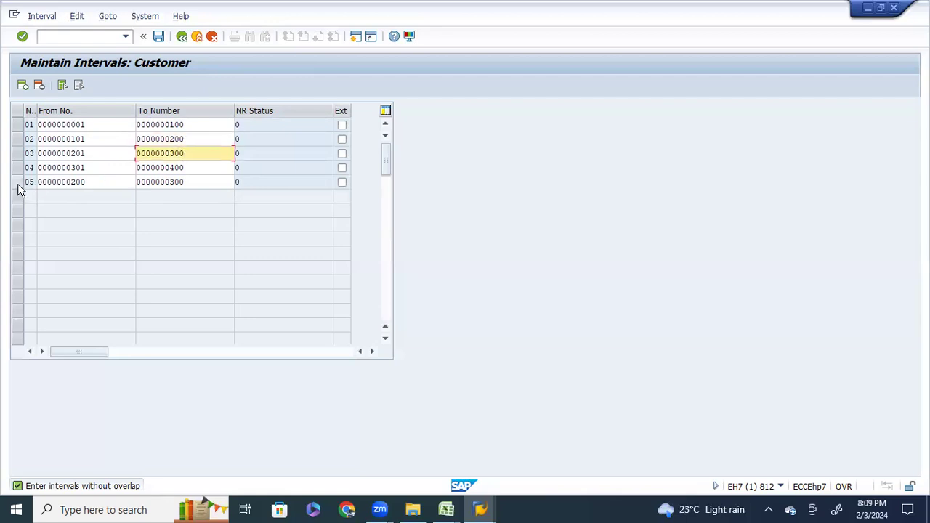
left_click(21, 37)
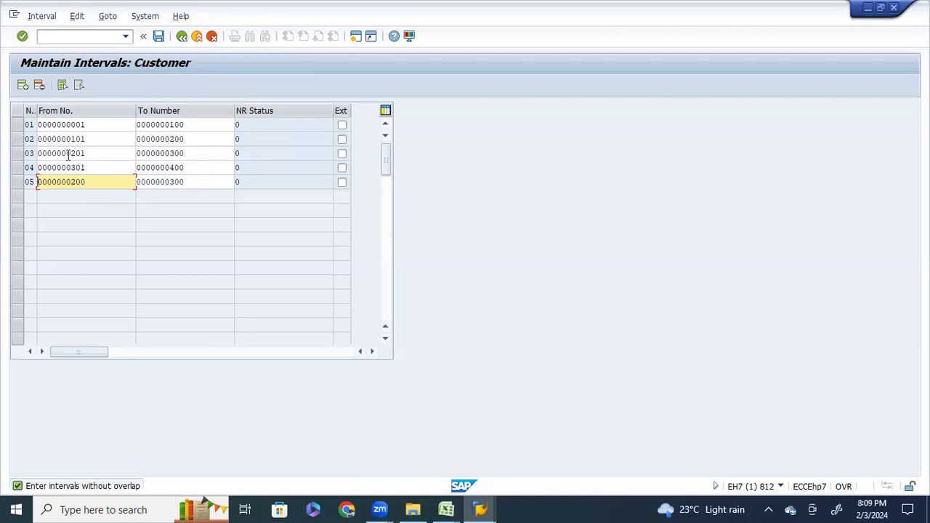
left_click(17, 181)
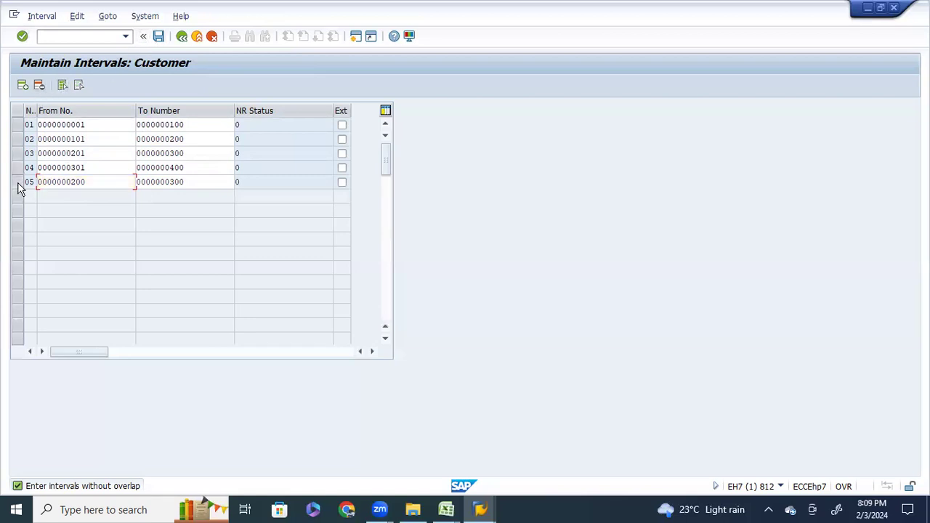
left_click(39, 85)
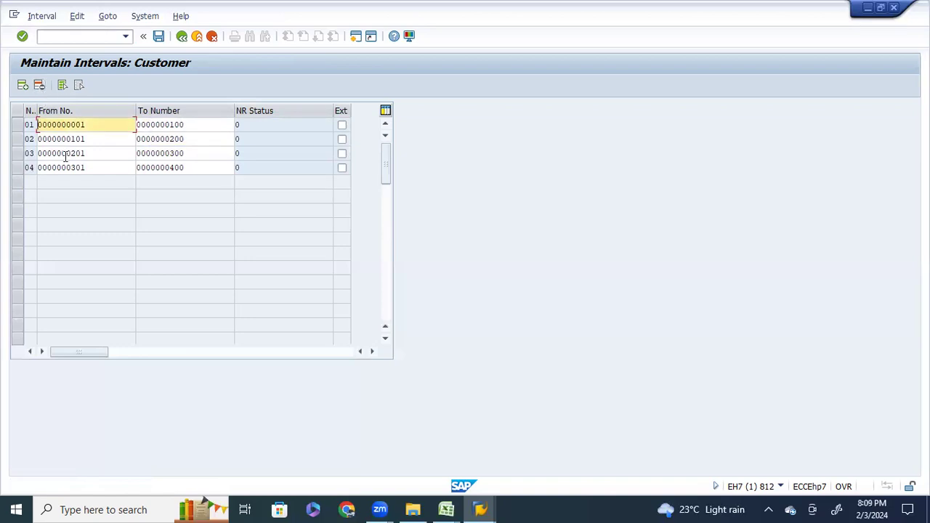
left_click(187, 168)
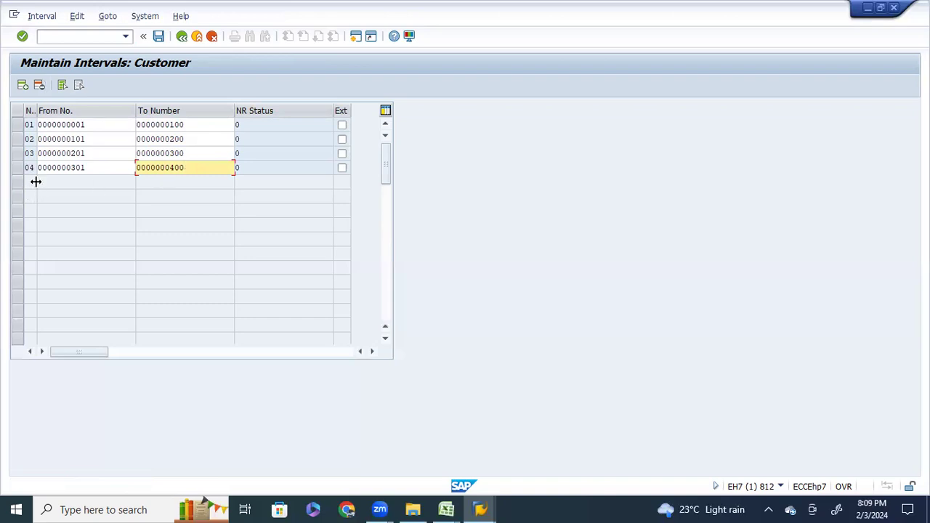
Step: Return to the IMG, open Assign Number Ranges to Customer Account Groups and position the list at account group LC01
left_click(182, 36)
left_click(181, 36)
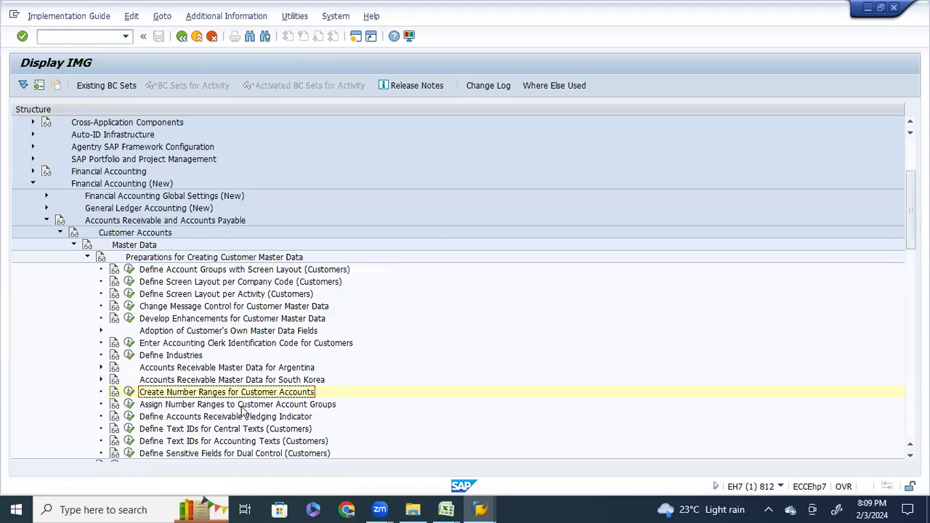
left_click(130, 407)
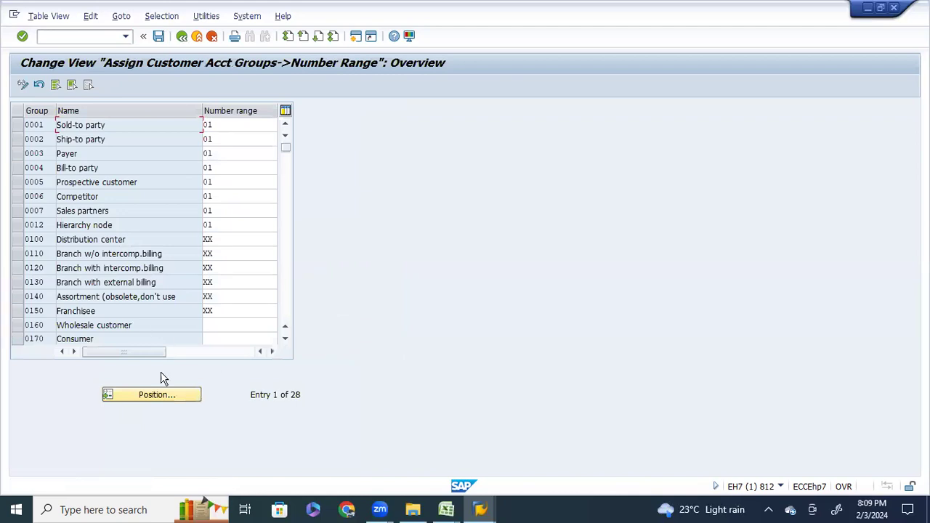
left_click(145, 397)
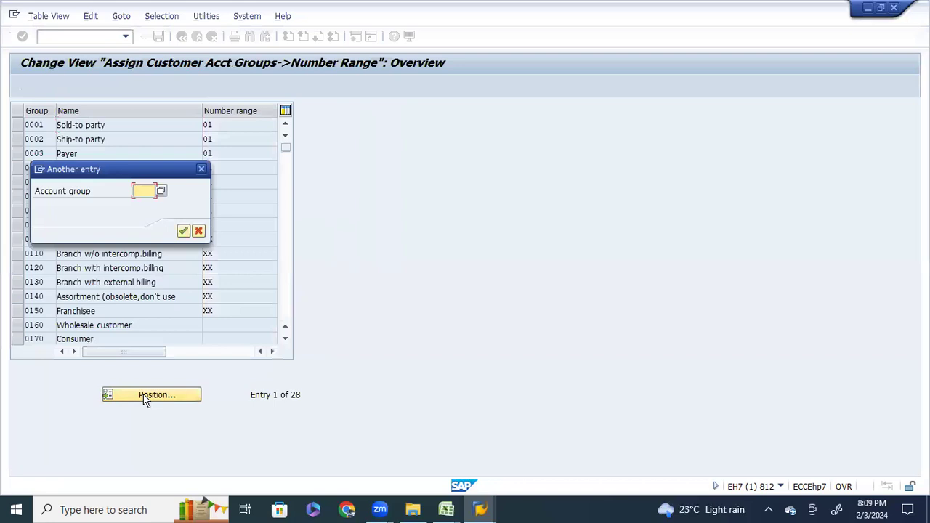
type("1c01")
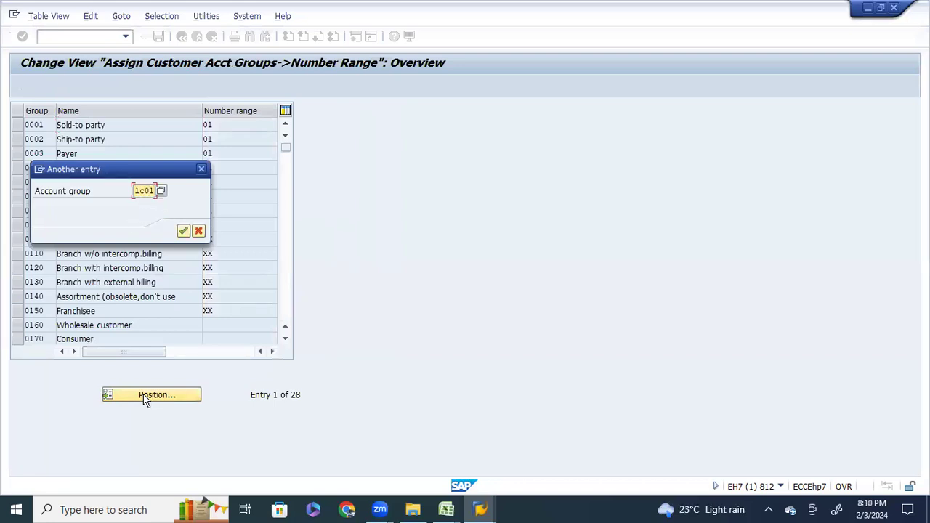
key("Return")
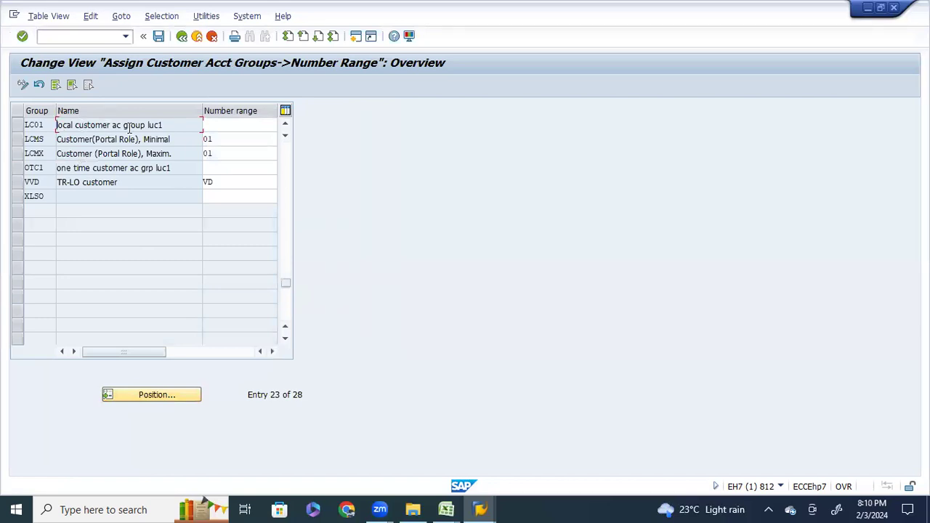
Step: Assign number range 01 to account group LC01, choosing it from the list of available intervals
left_click(216, 122)
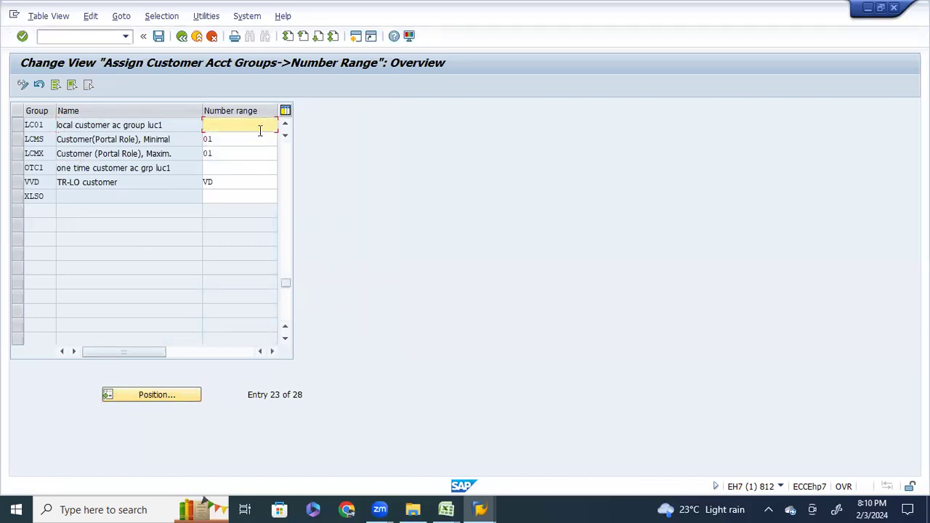
left_click(271, 352)
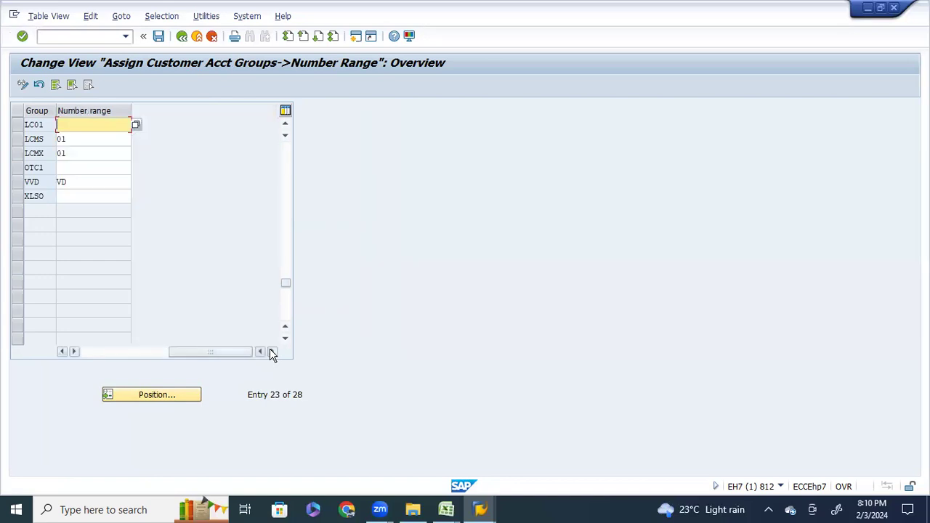
left_click(136, 125)
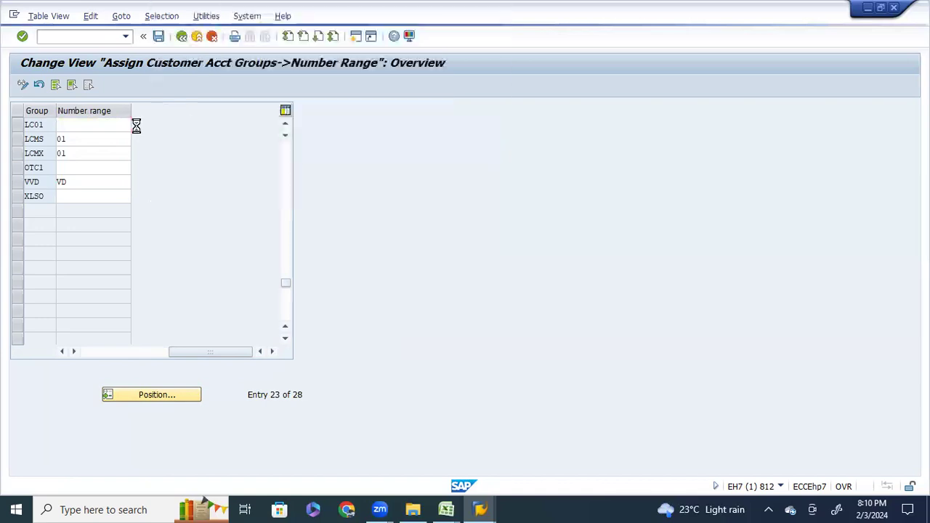
double_click(181, 88)
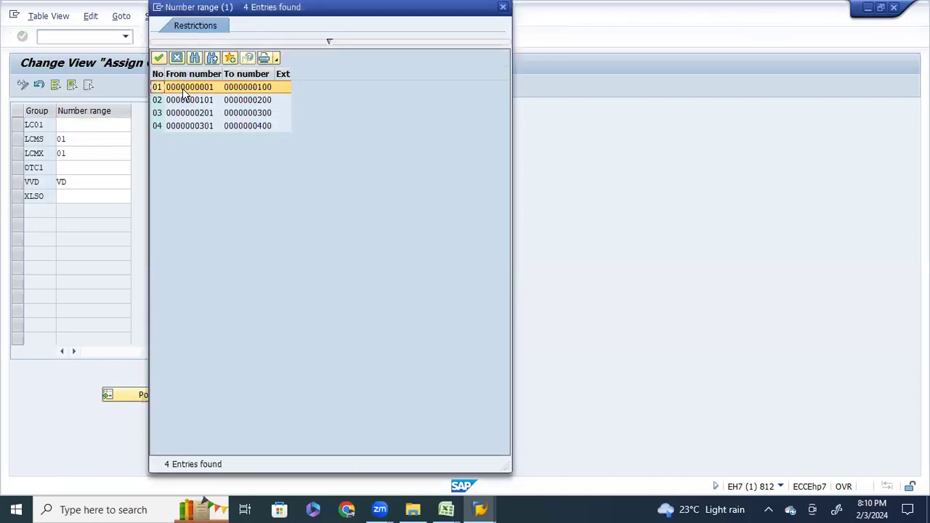
double_click(183, 88)
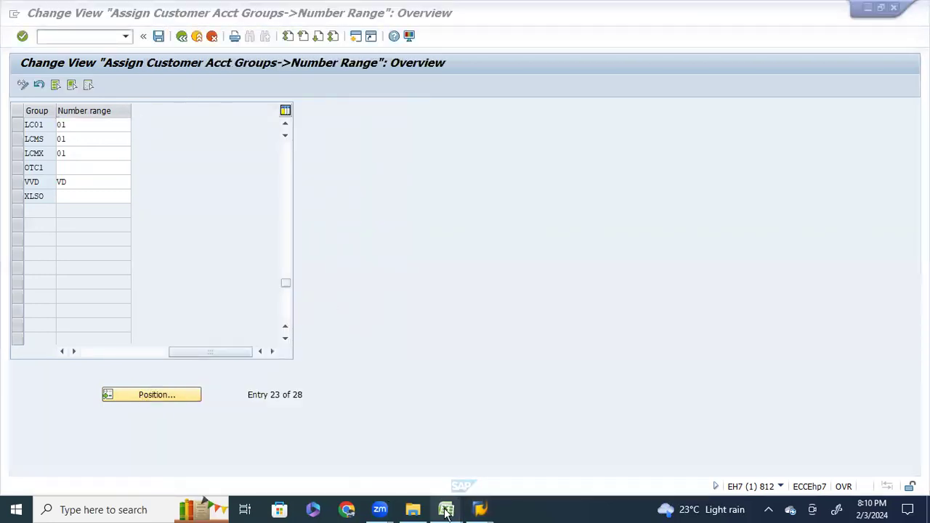
Step: Review the customer account group and number range steps in the Book1 Excel notes, then switch back to SAP
mouse_move(447, 509)
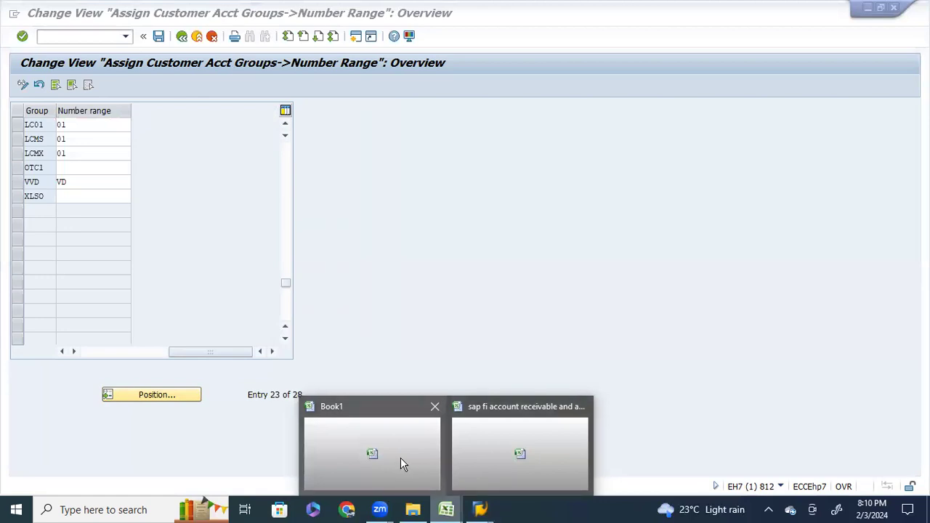
left_click(867, 8)
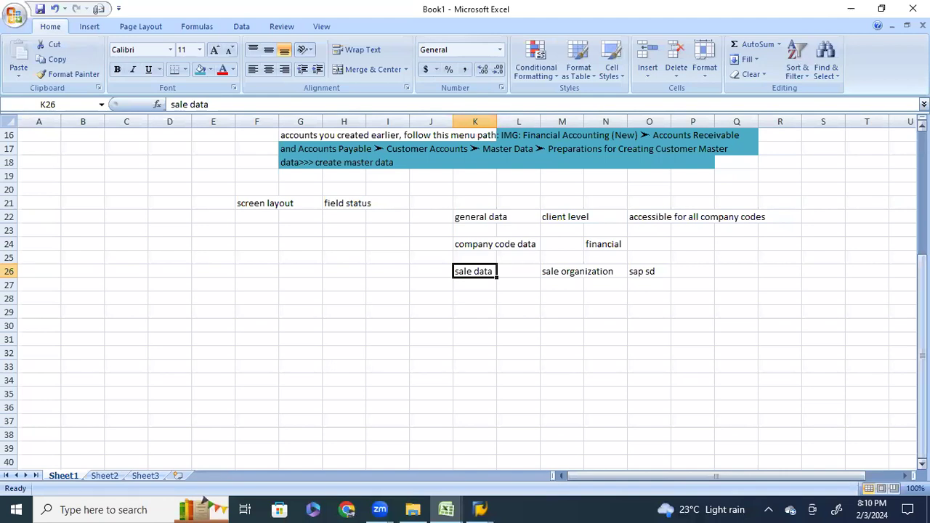
left_click_drag(923, 274, 922, 272)
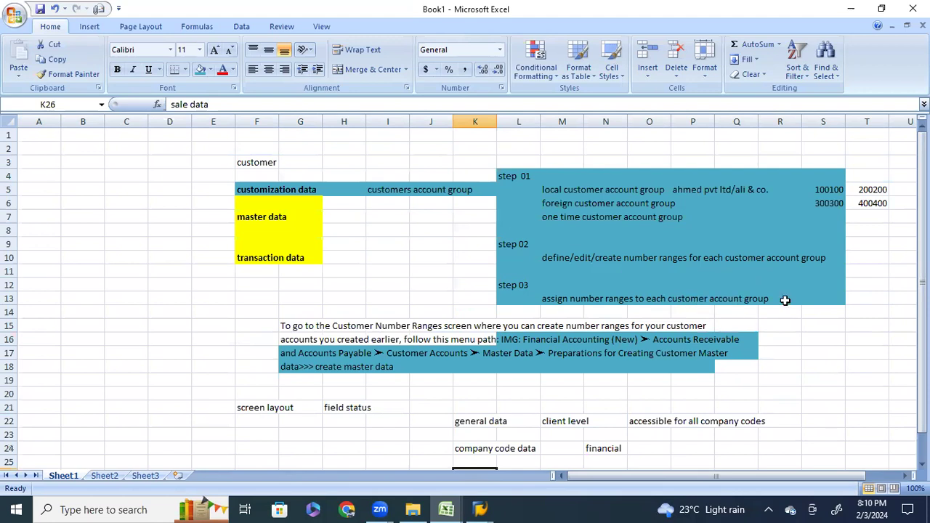
left_click(488, 511)
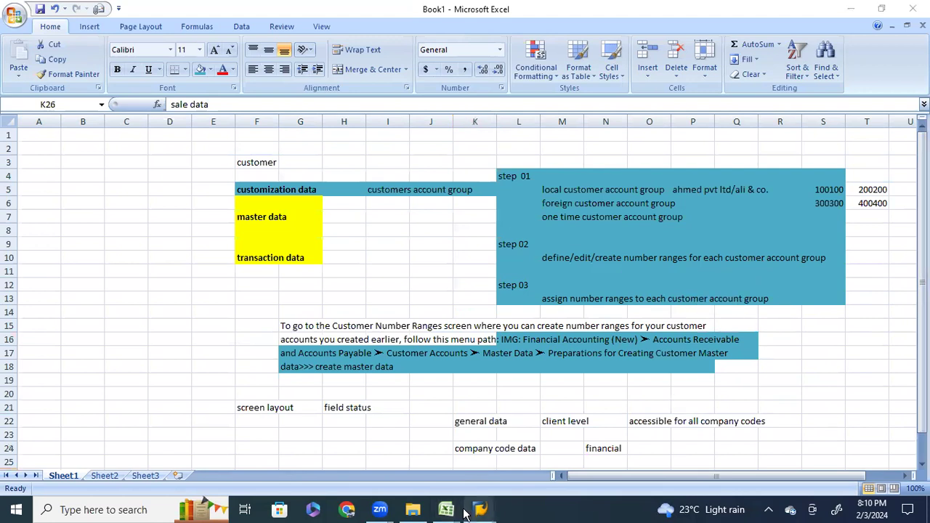